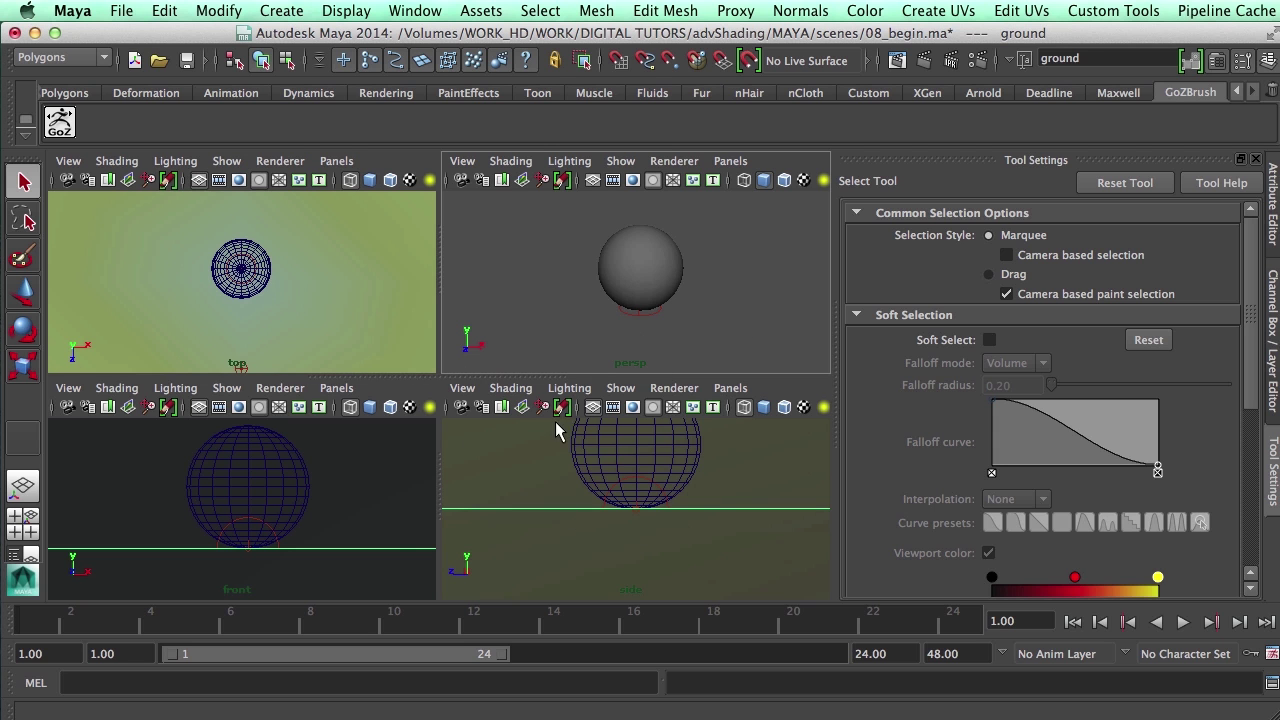
- Select the polygon sphere in the perspective viewport
click(654, 262)
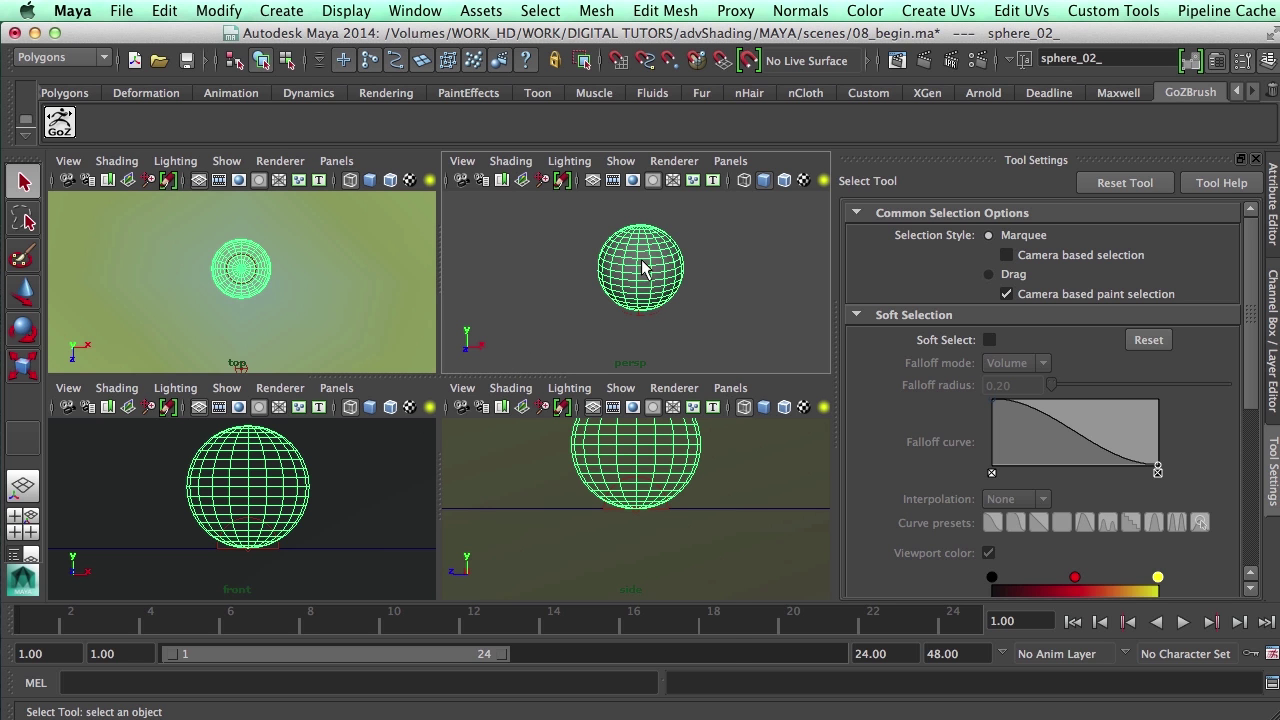
- Assign a new VRay Blend Mtl to the sphere and start renaming it metallicPaintBlend
right_drag(640, 267, 646, 618)
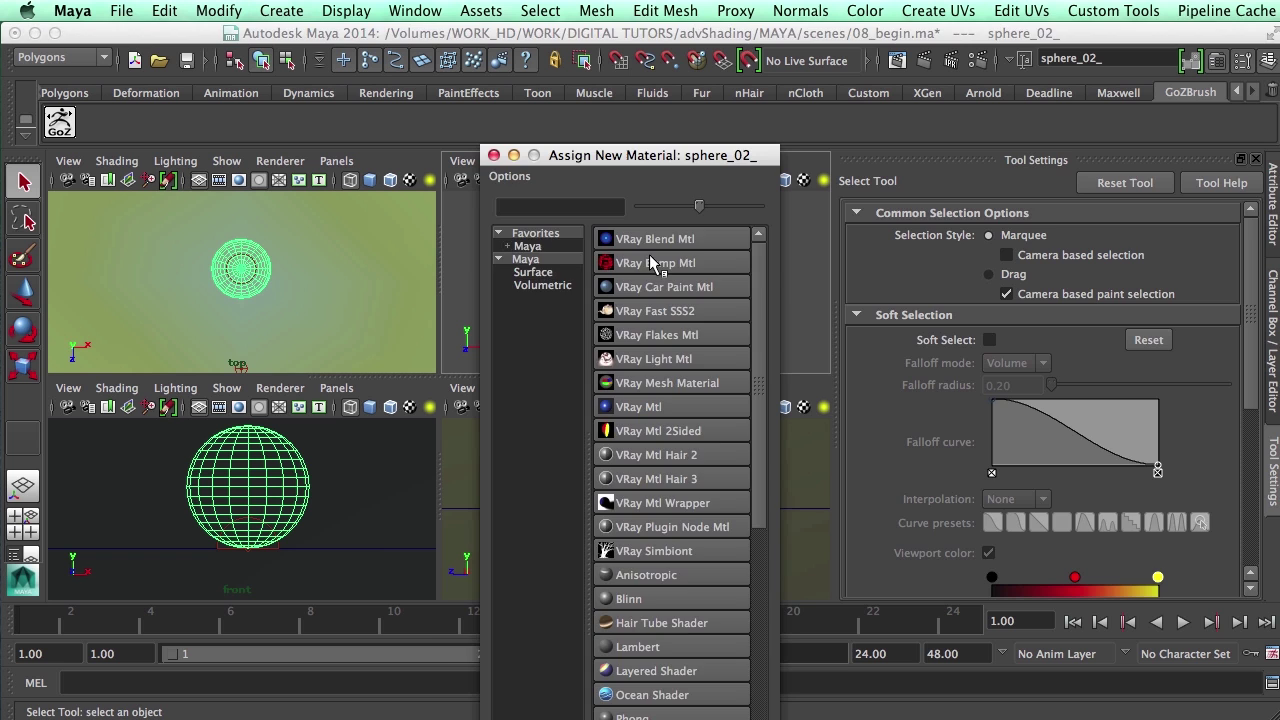
click(646, 238)
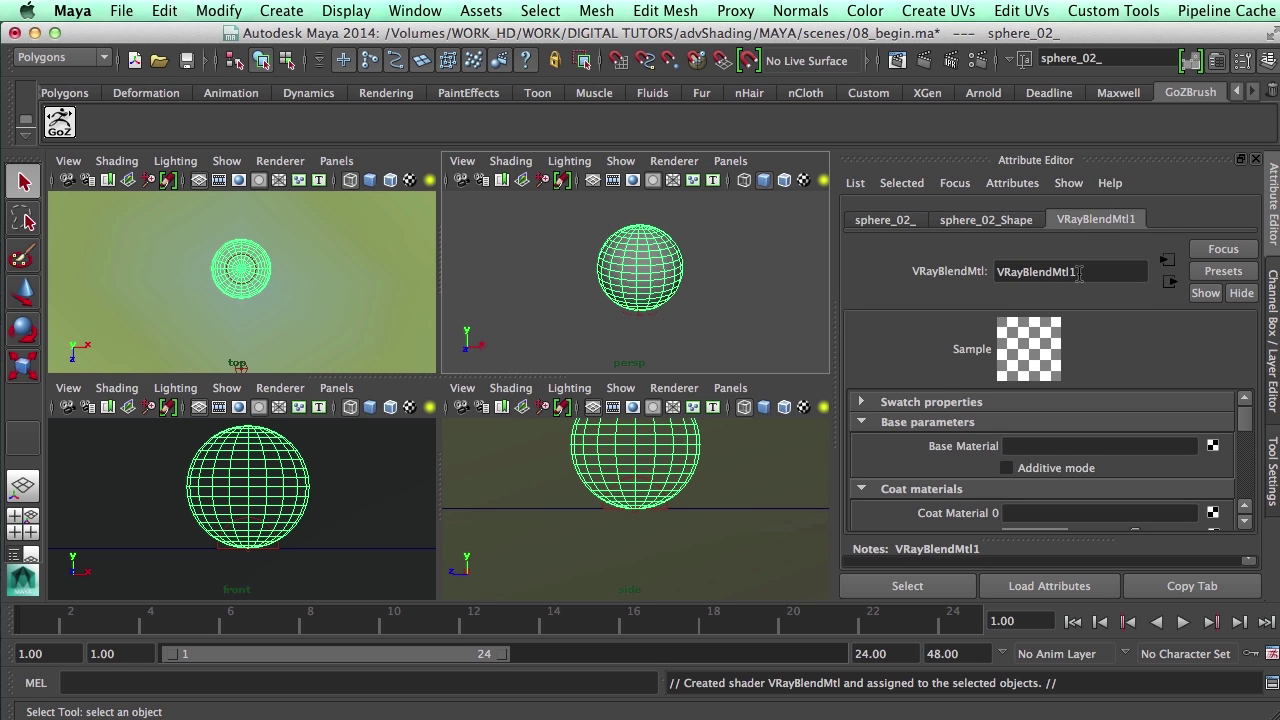
double_click(1079, 276)
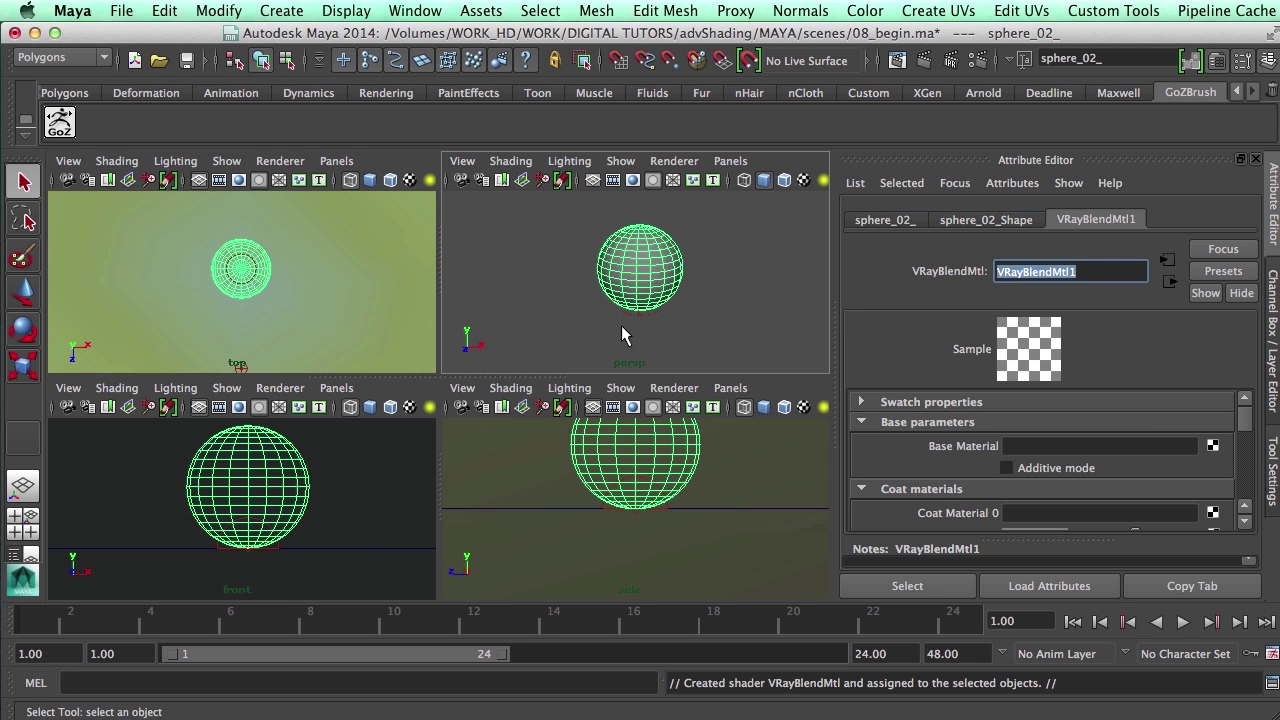
text(metallicPaintBlend)
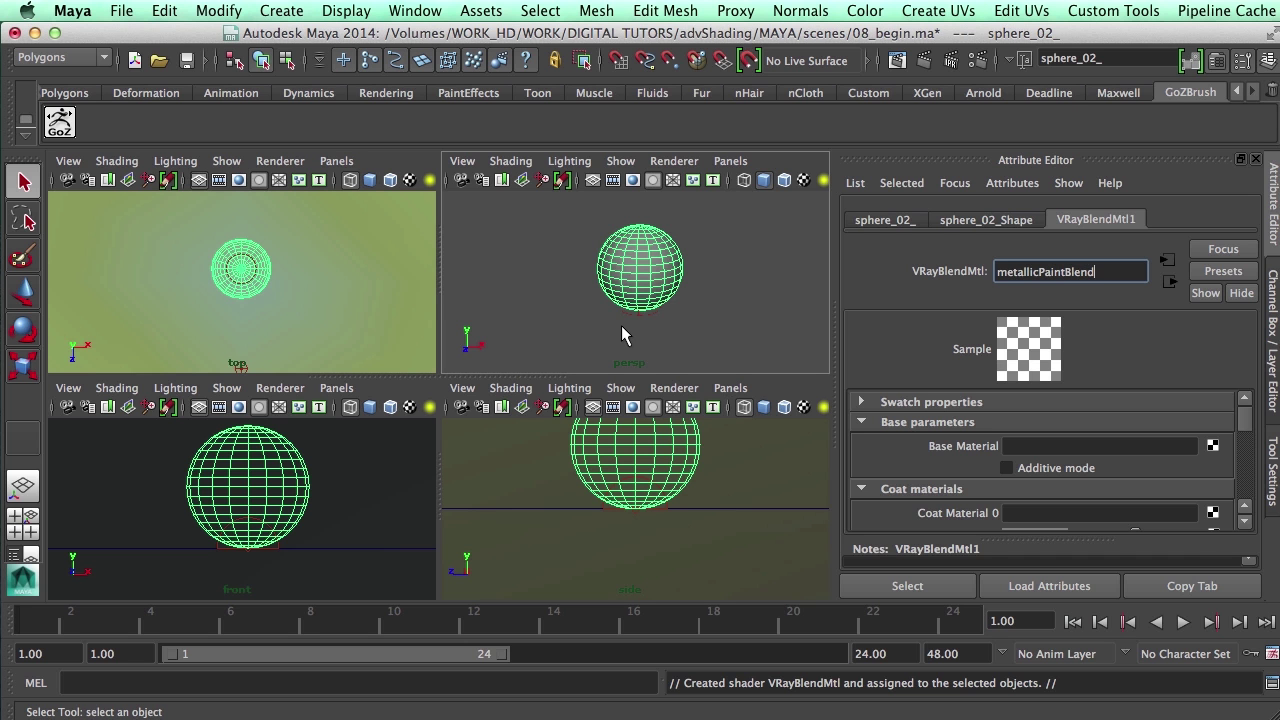
- Confirm the metallicPaintBlend name and open the Hypershade from Rendering Editors
key(Return)
click(415, 10)
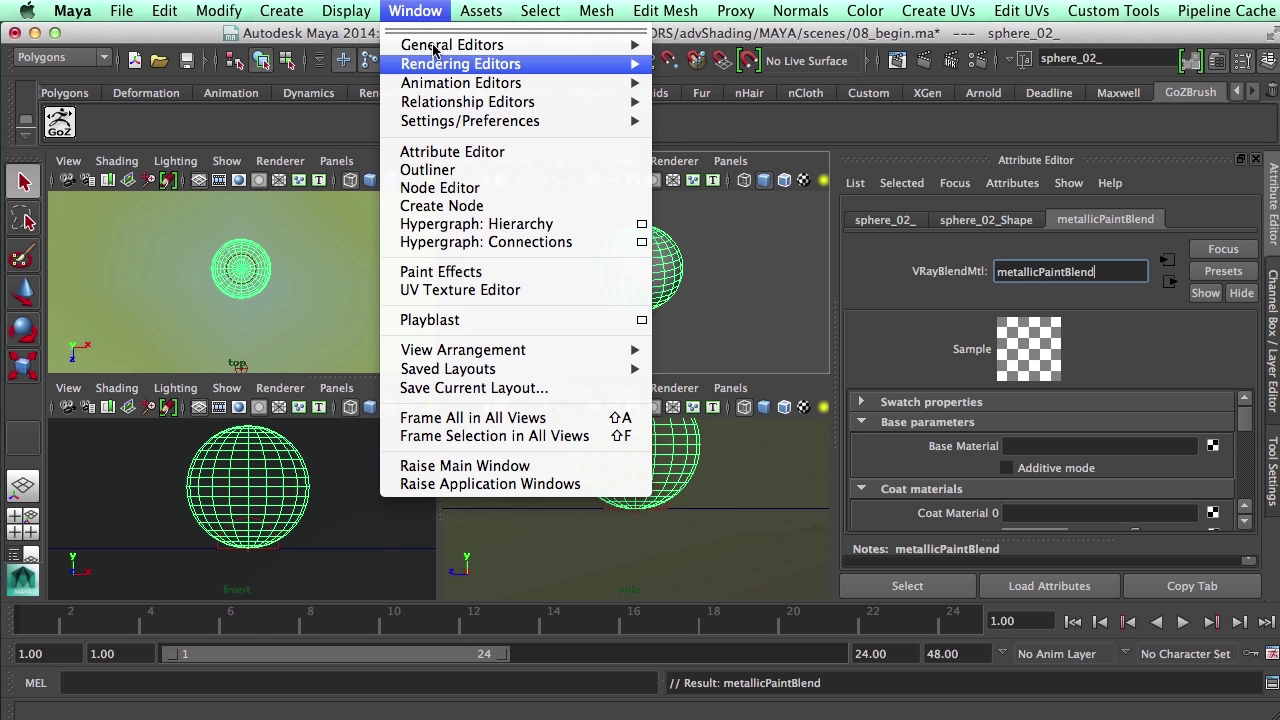
mouse_move(570, 64)
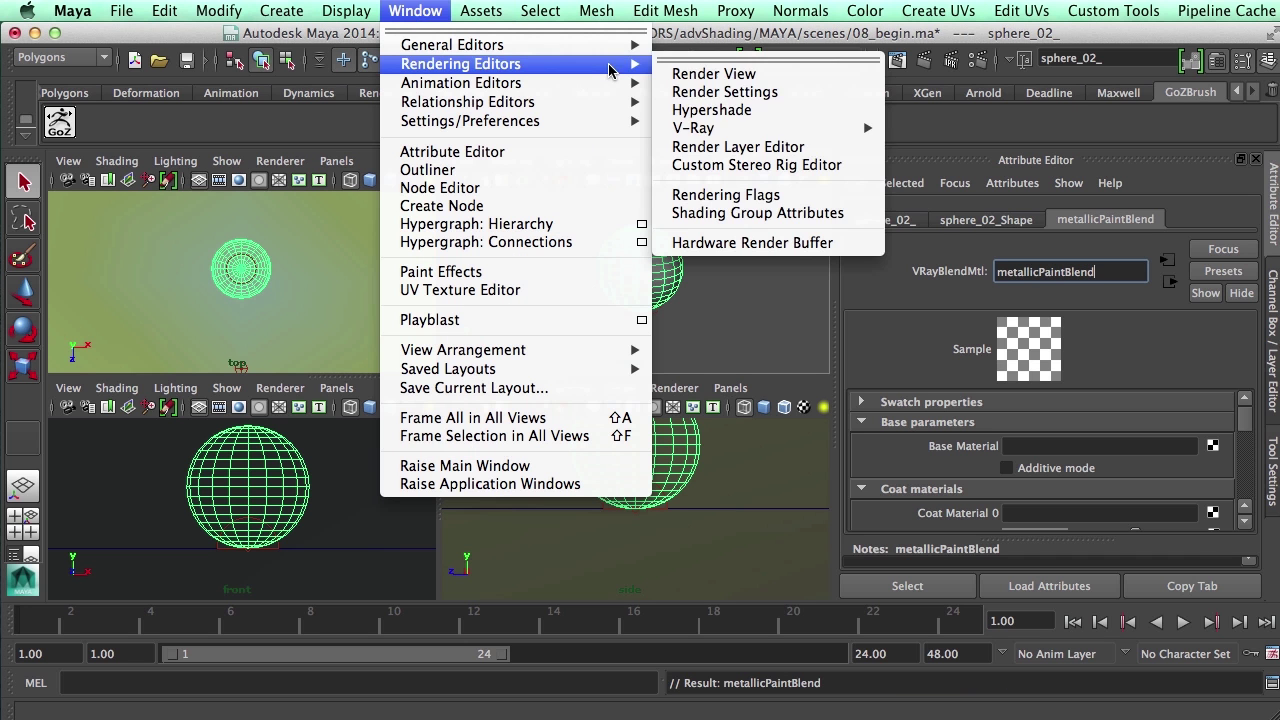
click(750, 115)
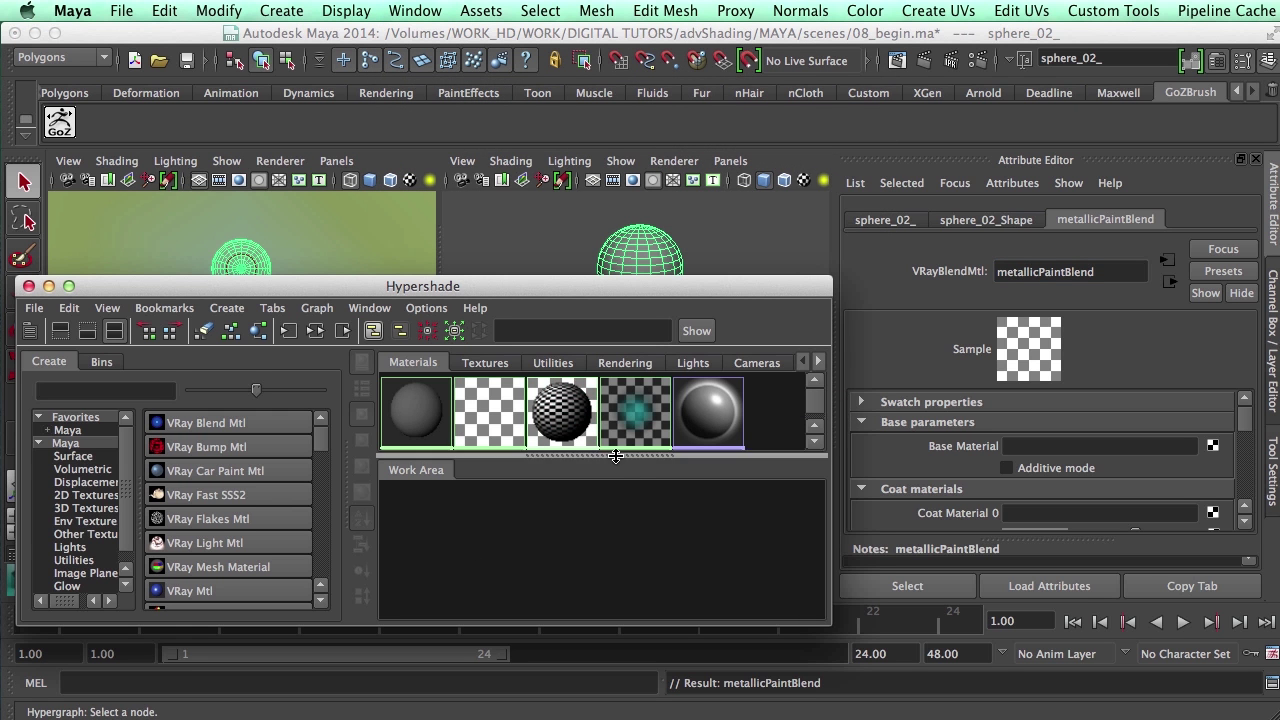
- Graph metallicPaintBlend's input and output connections and enlarge the node work area
click(492, 422)
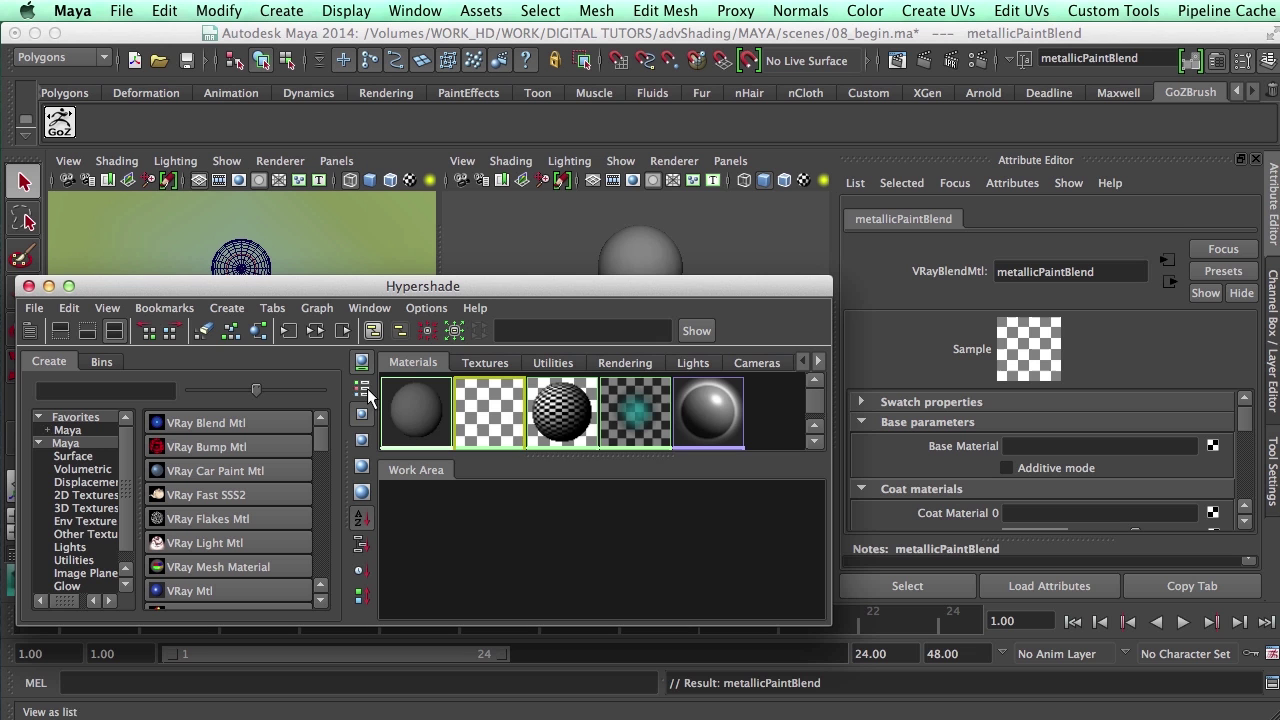
drag(549, 457, 549, 498)
click(323, 342)
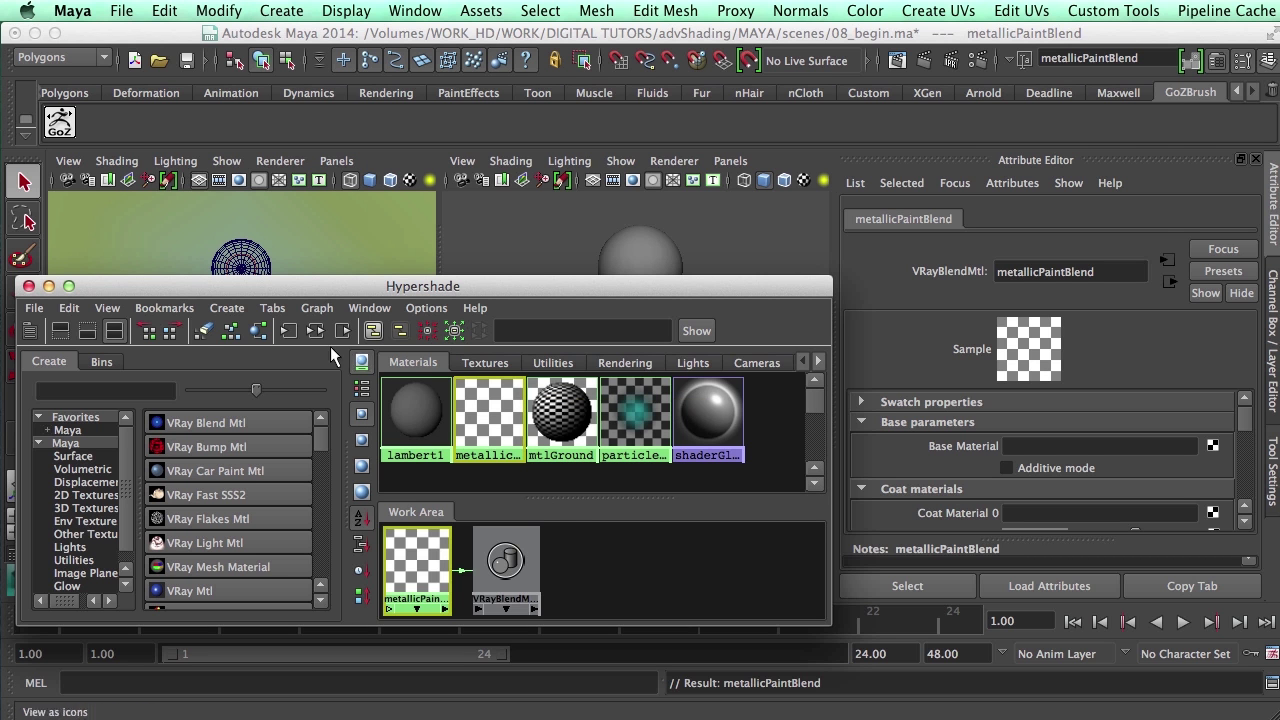
drag(830, 622, 970, 680)
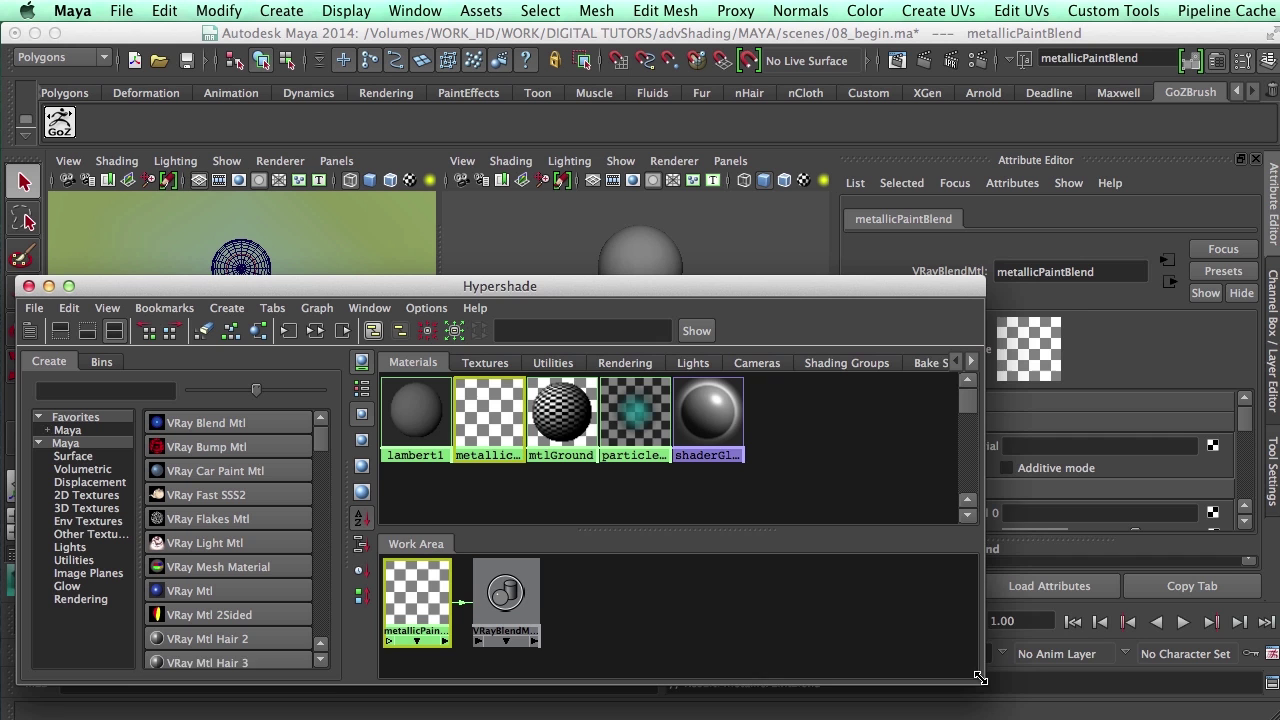
drag(662, 528, 660, 457)
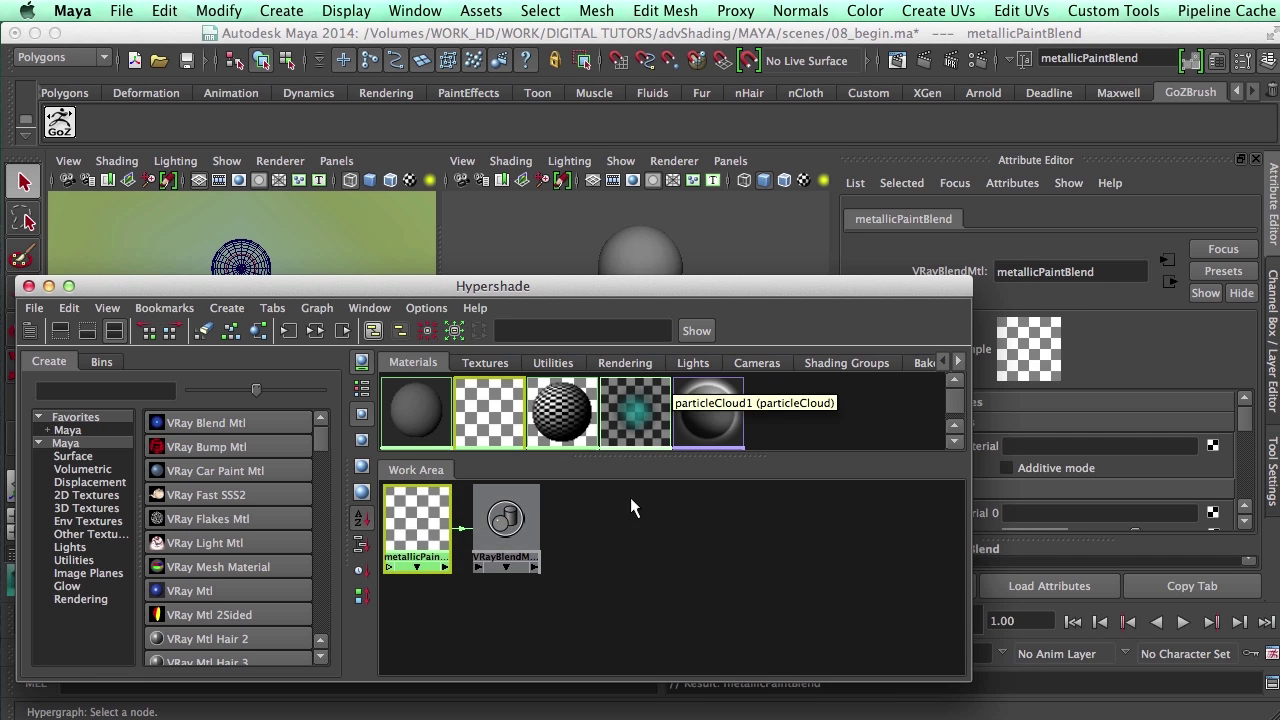
alt+middle_drag(630, 497, 809, 541)
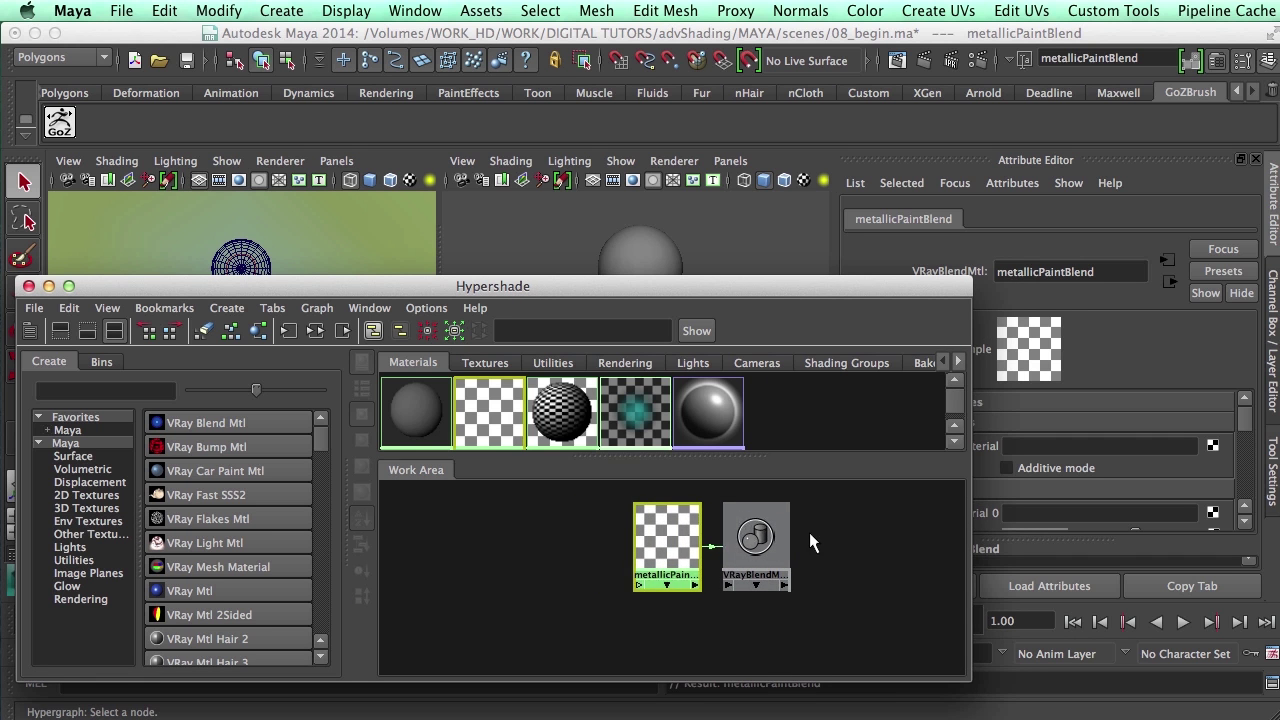
- Create a VRayMtl node, rename it basePaint, and rearrange the Hypershade view
click(190, 590)
drag(416, 511, 532, 536)
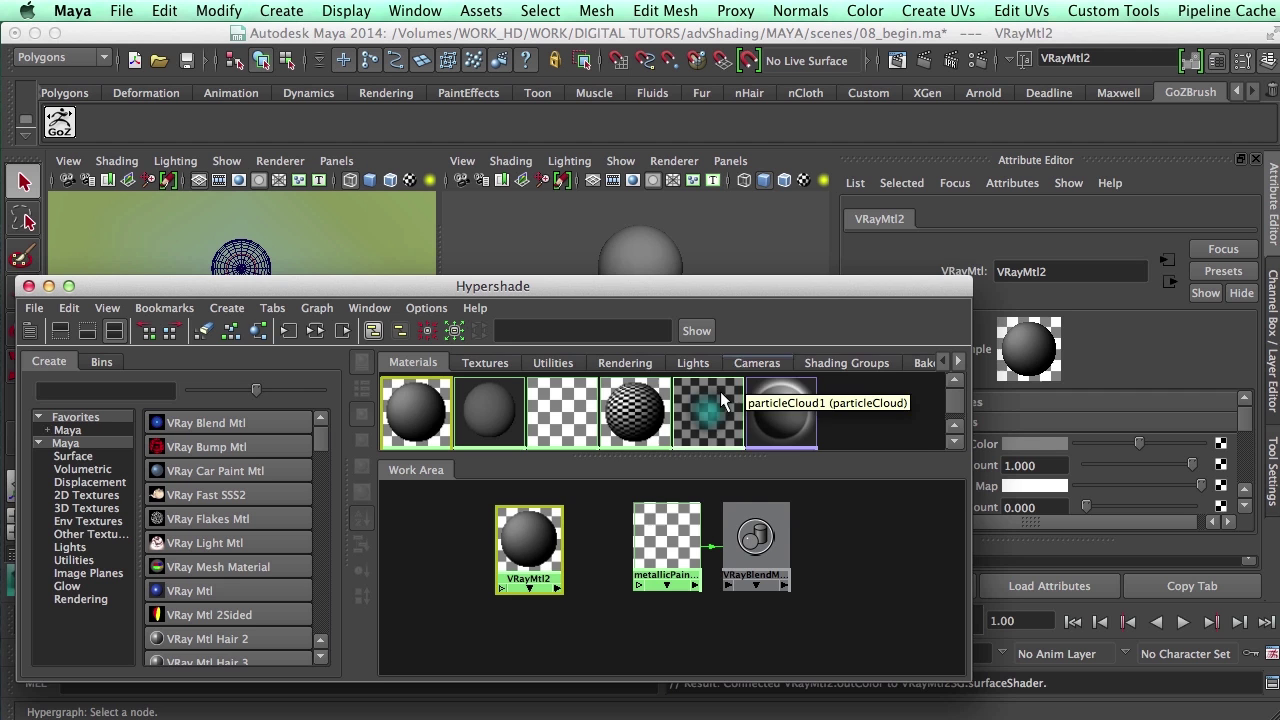
drag(928, 288, 834, 262)
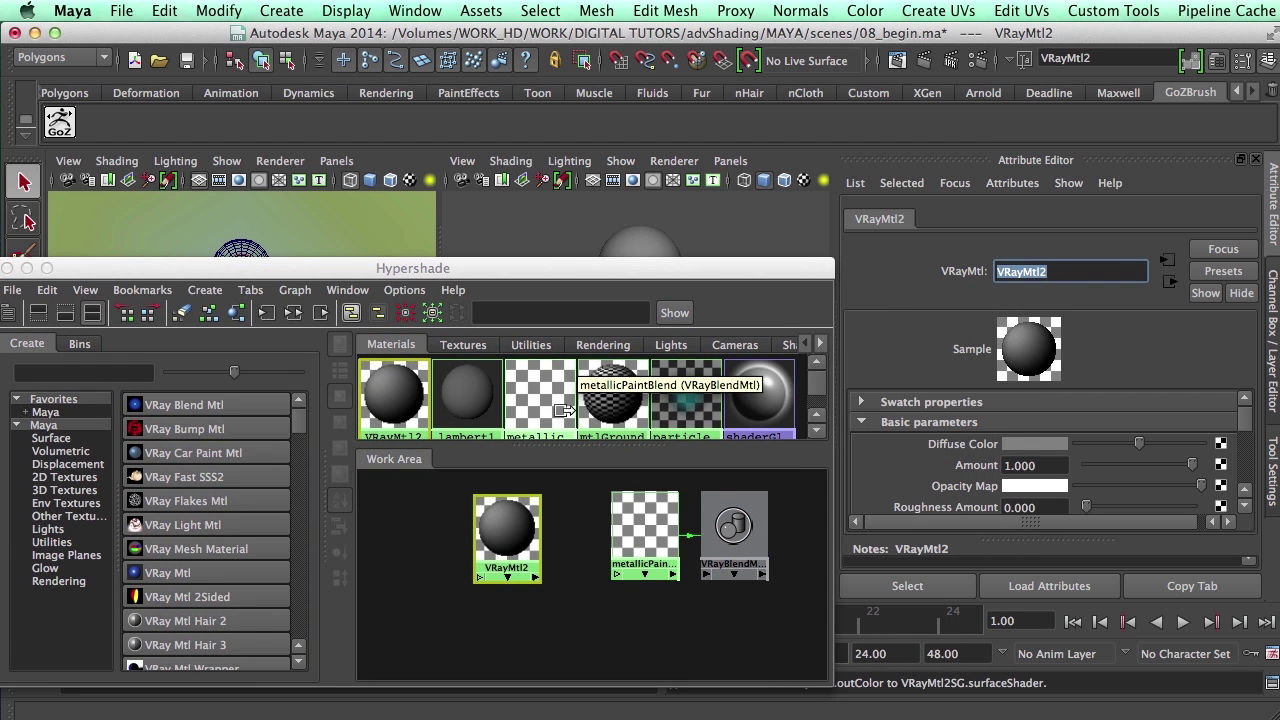
text(basePain)
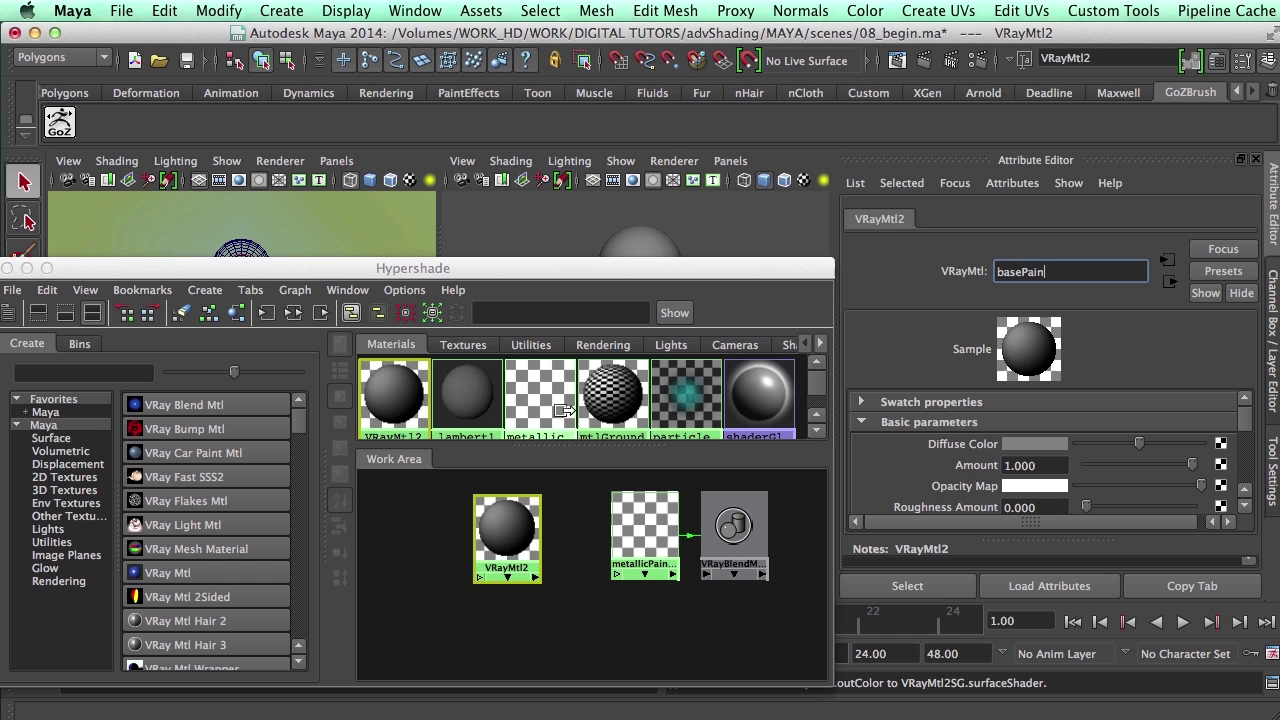
text(t)
key(Return)
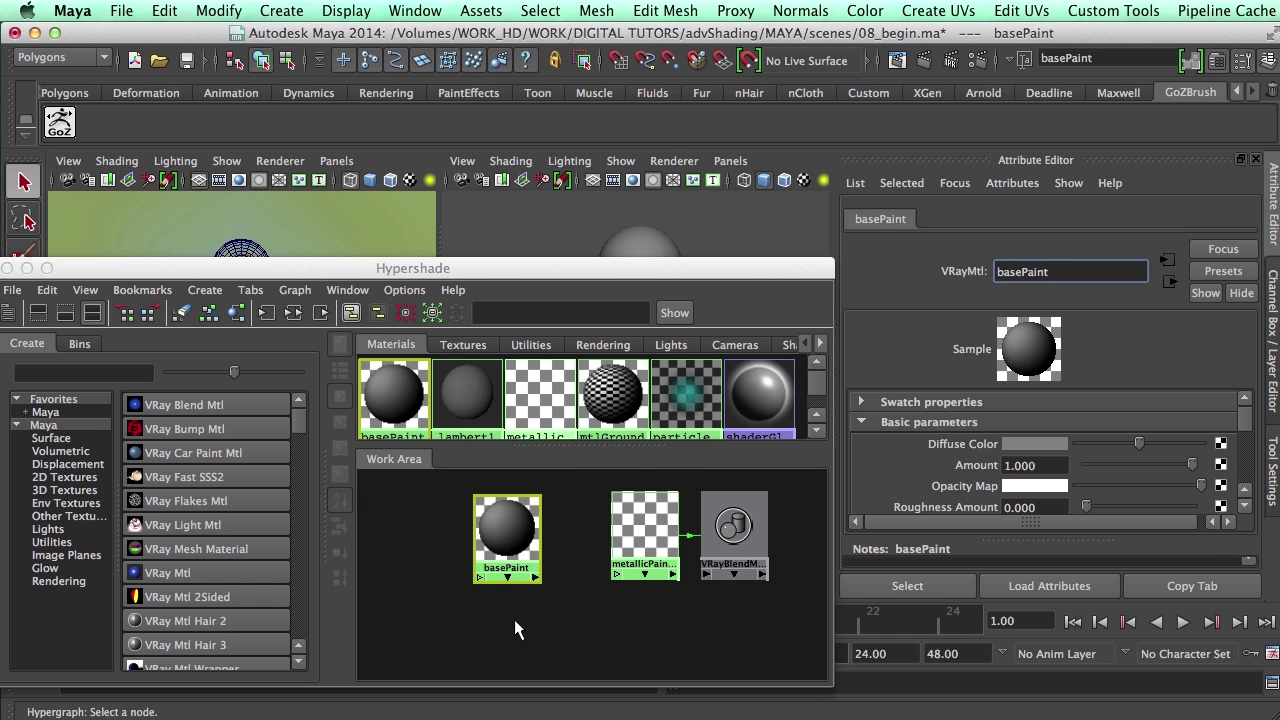
alt+right_drag(514, 619, 474, 603)
alt+middle_drag(474, 603, 564, 602)
drag(166, 254, 21, 200)
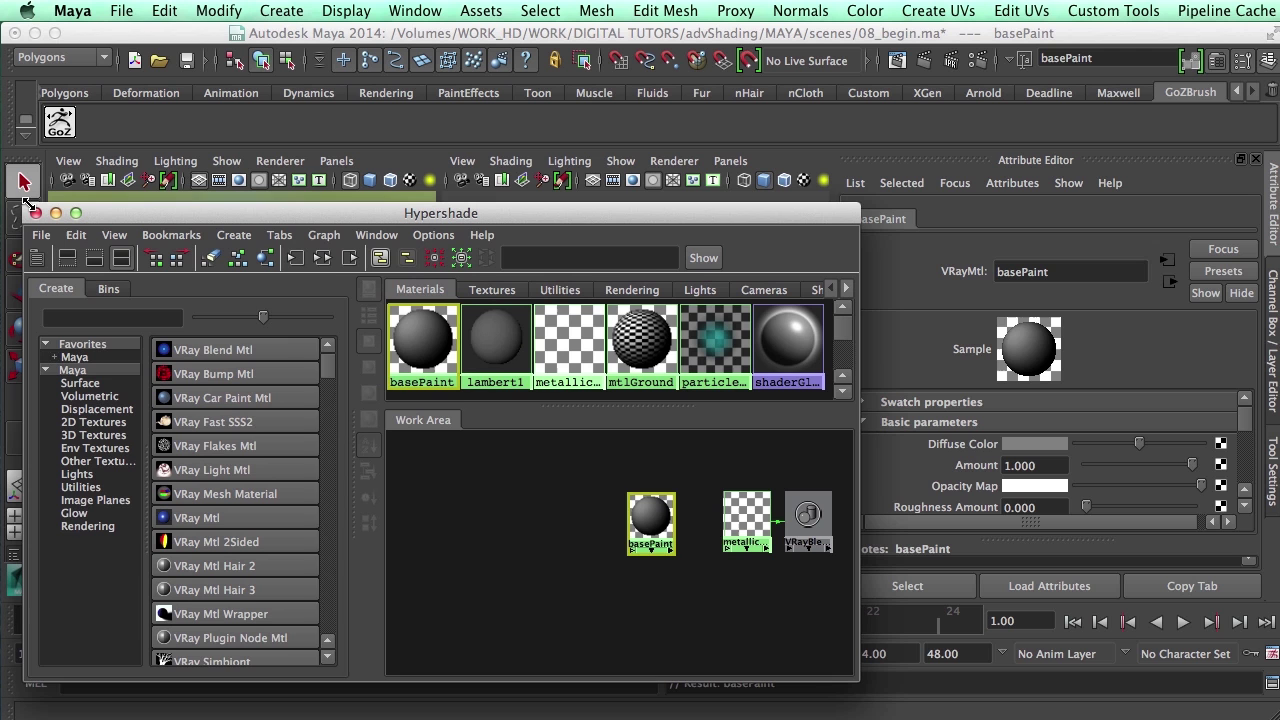
- Create a Sampler Info node and a Reverse node from the node search
click(117, 317)
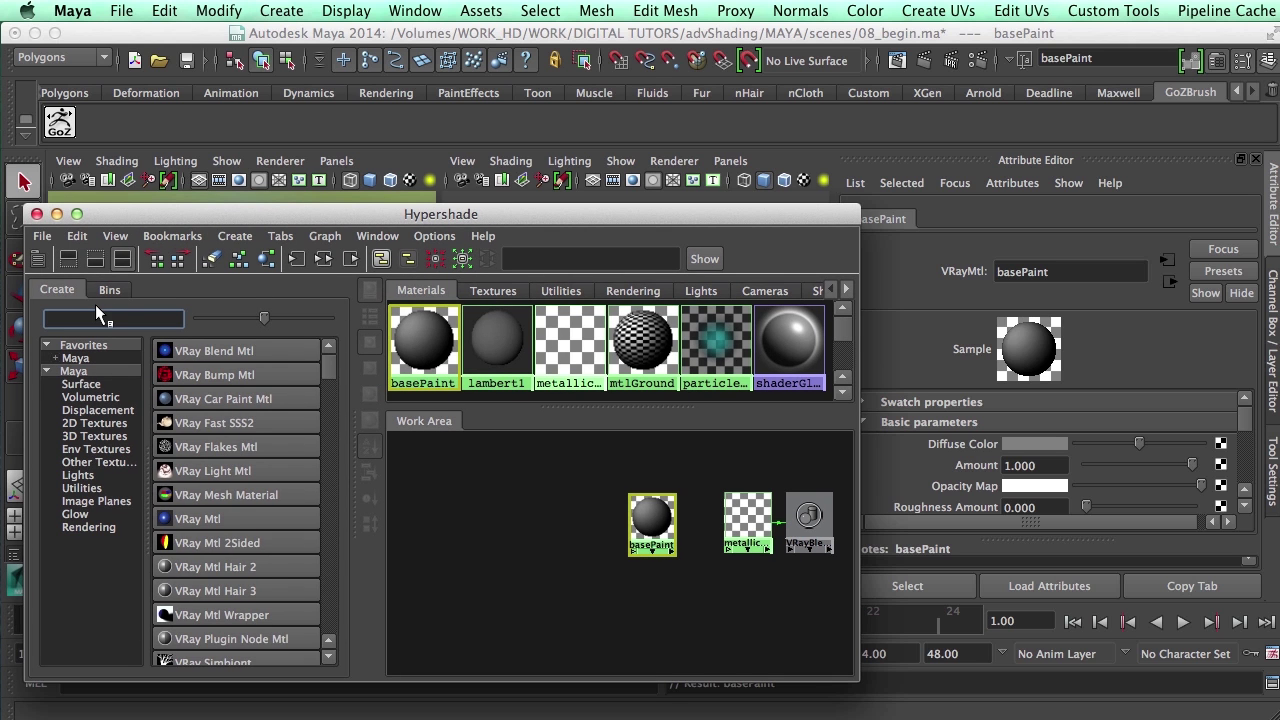
text(sample)
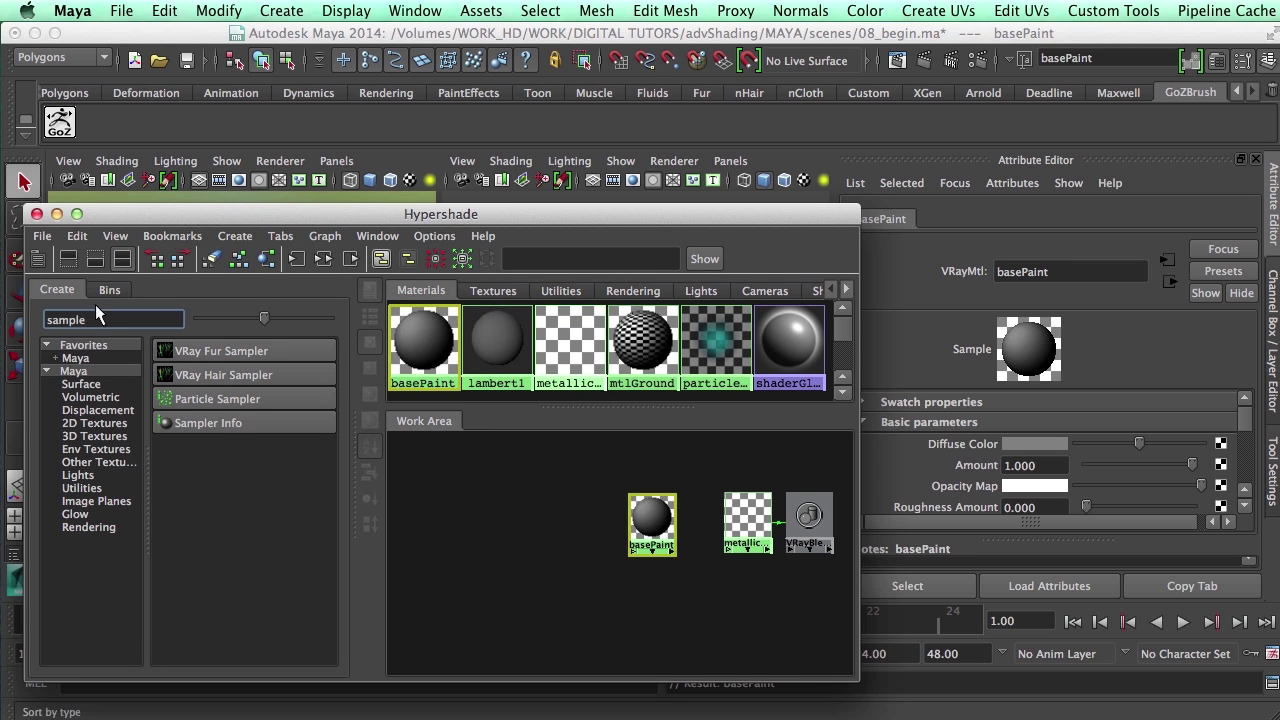
click(211, 423)
drag(583, 563, 506, 564)
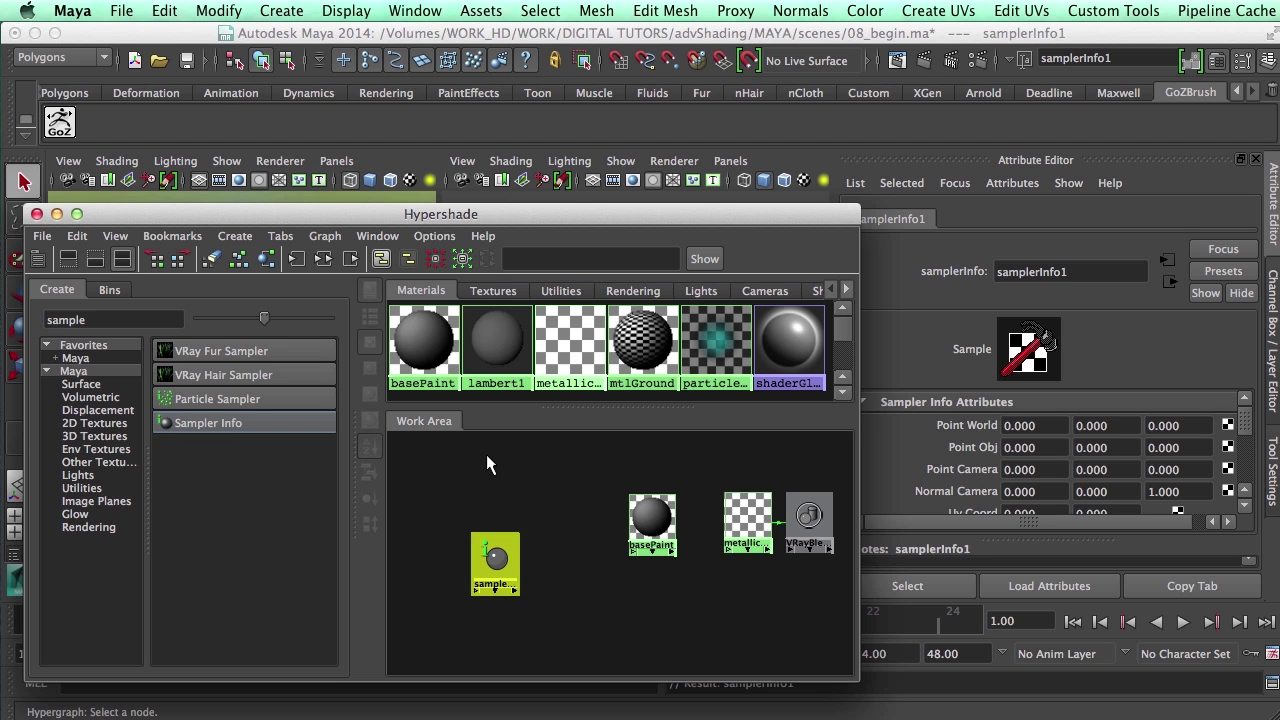
double_click(100, 318)
text(re)
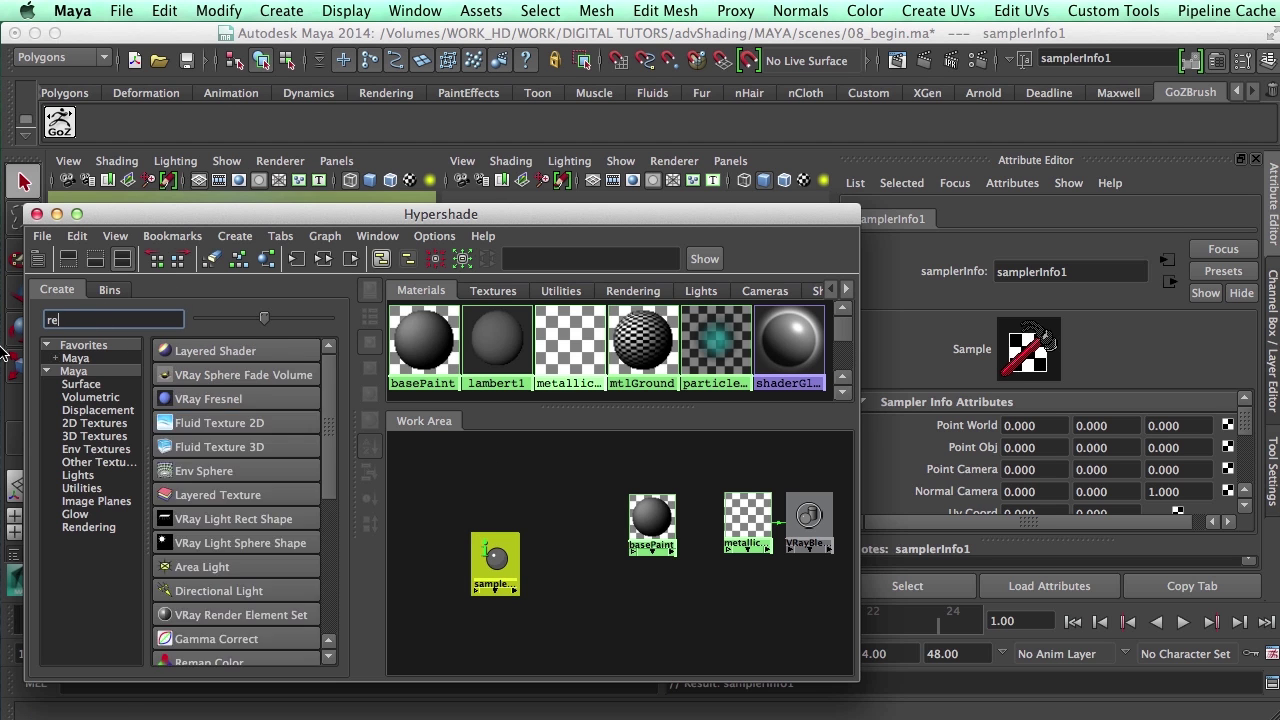
text(ve)
click(195, 350)
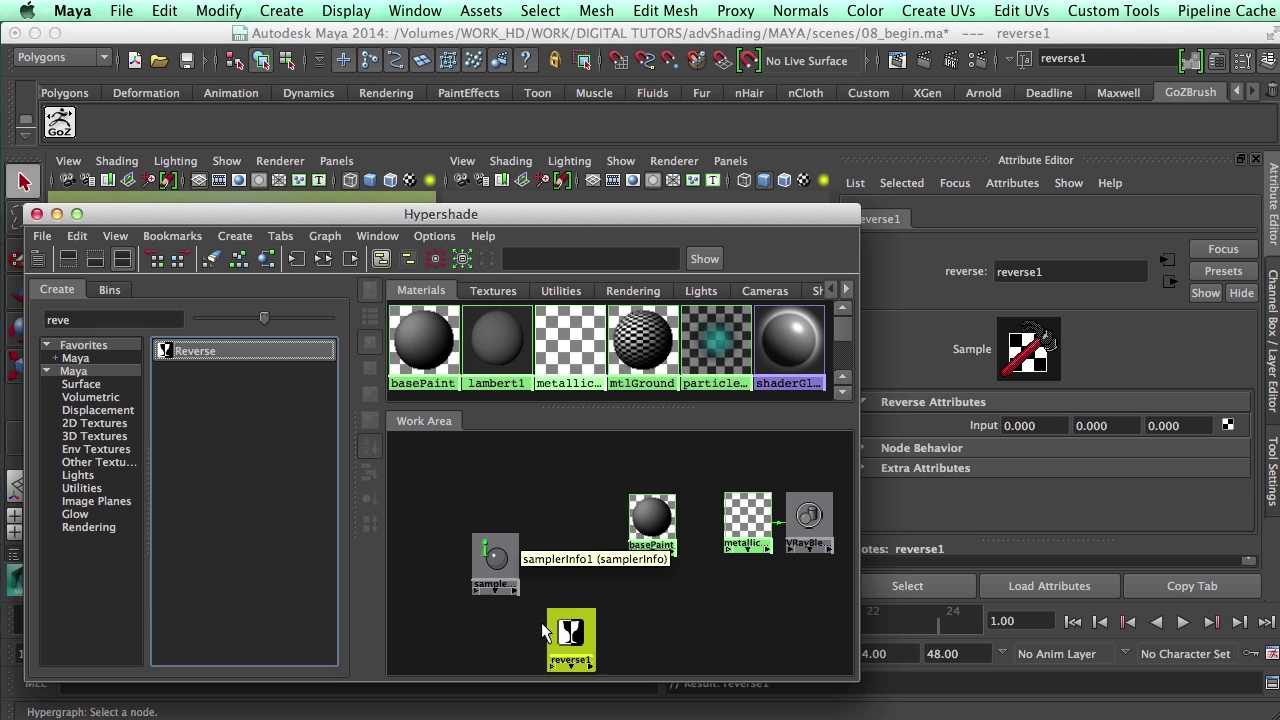
- Connect samplerInfo1's facingRatio to reverse1's inputX
middle_drag(490, 563, 552, 562)
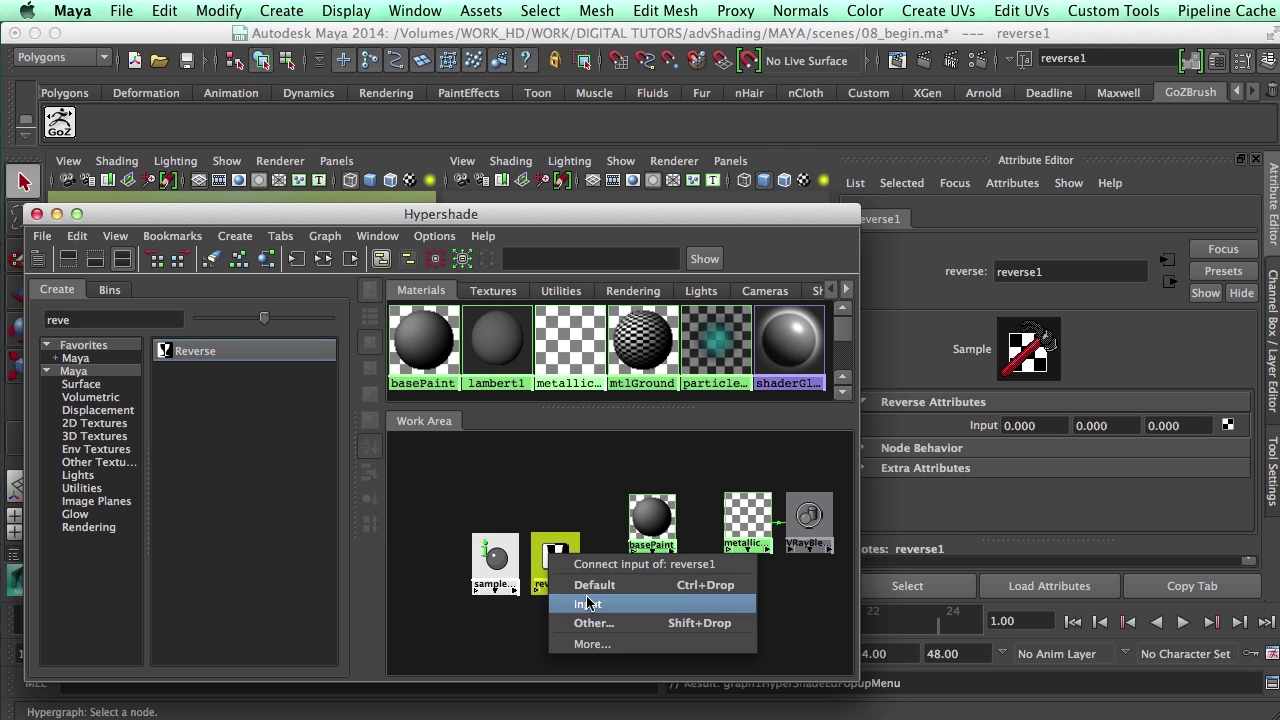
click(580, 622)
click(483, 470)
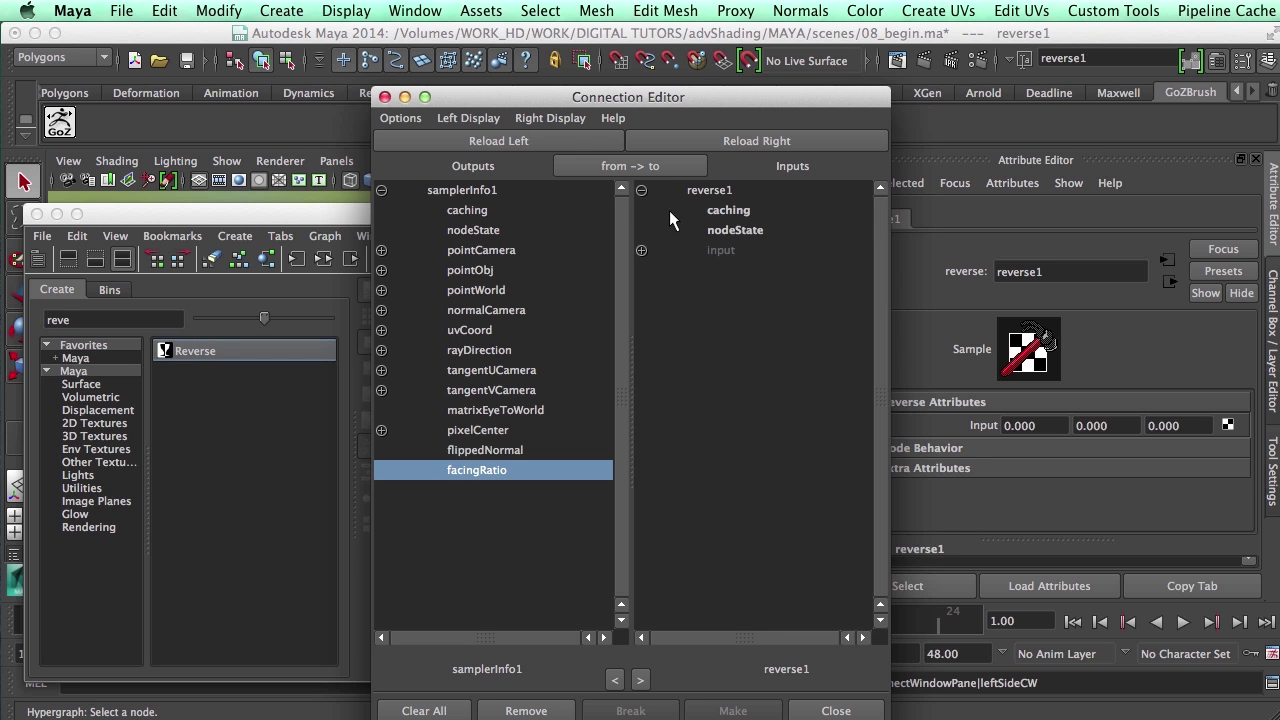
click(641, 250)
click(750, 272)
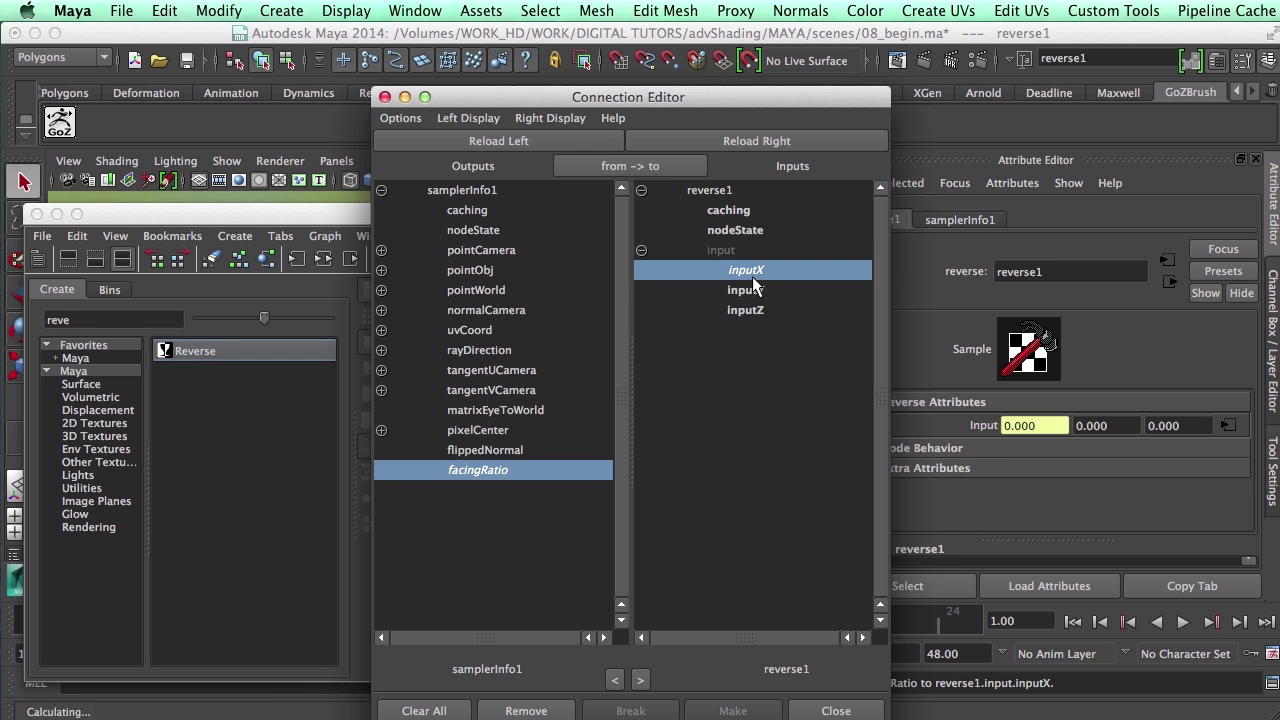
click(836, 710)
double_click(84, 320)
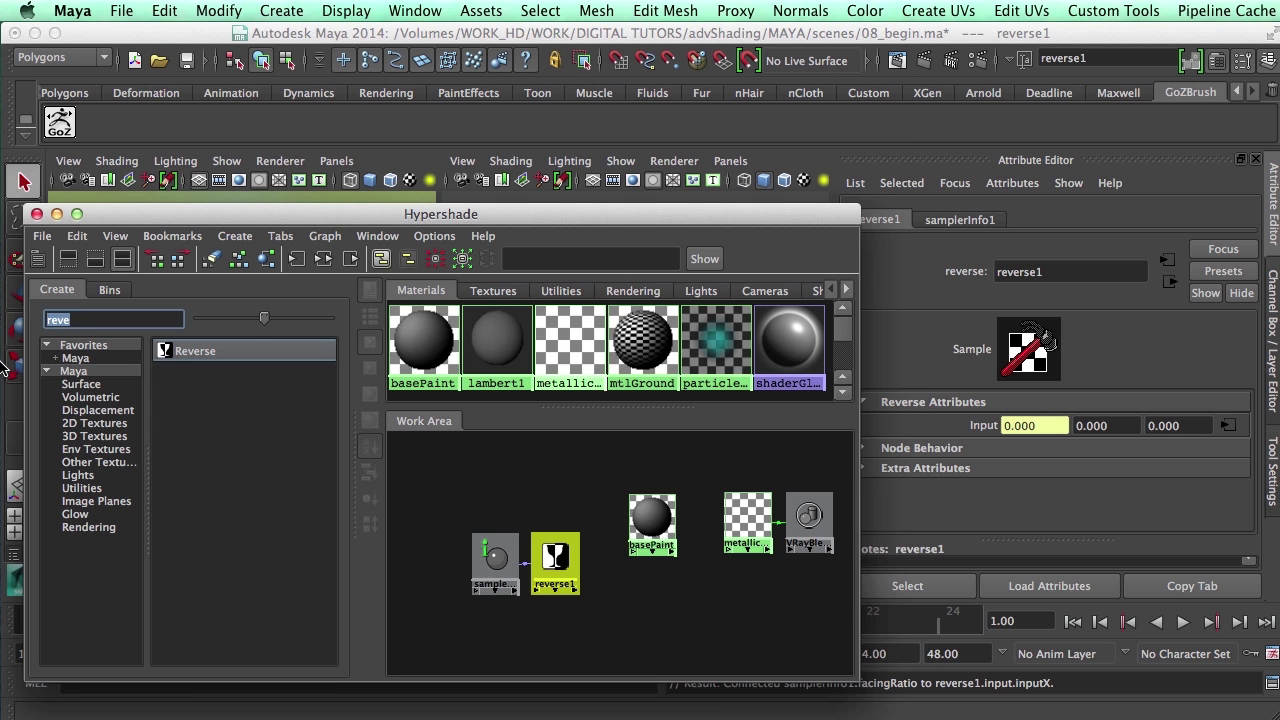
- Create a Remap Value node and line it up after samplerInfo1 and reverse1
text(rem)
click(243, 397)
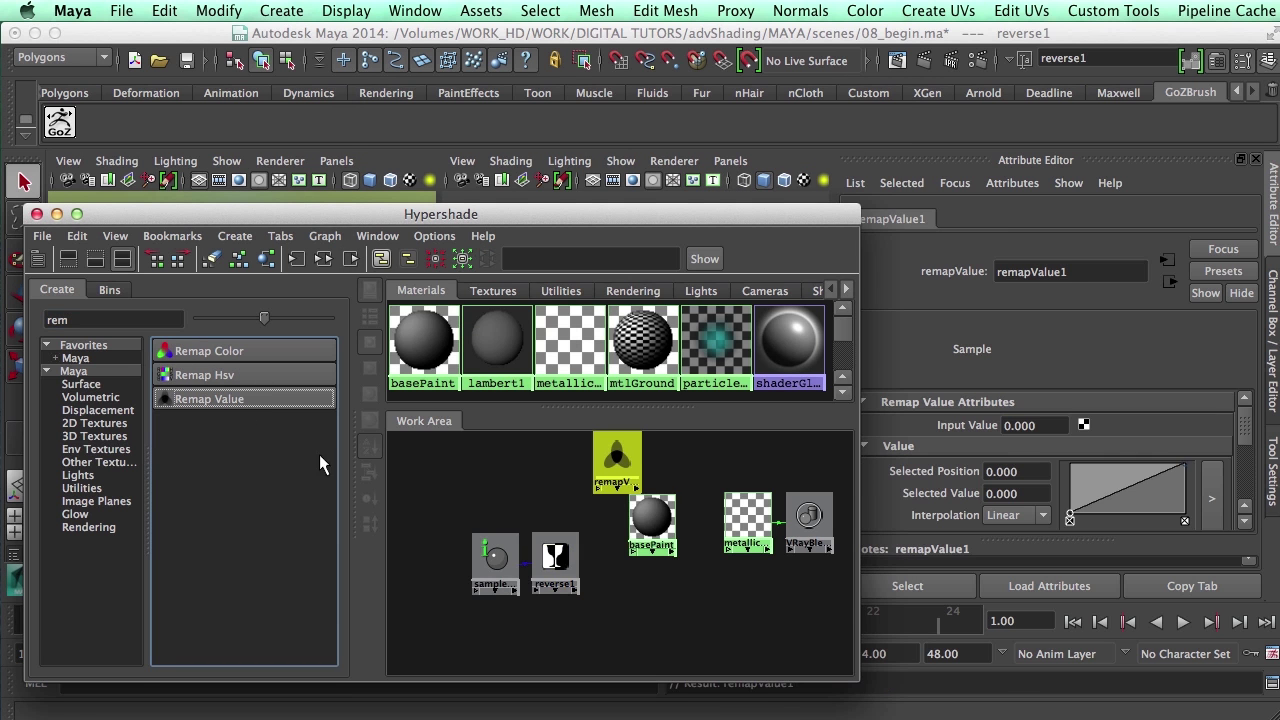
drag(617, 460, 619, 548)
drag(496, 560, 447, 544)
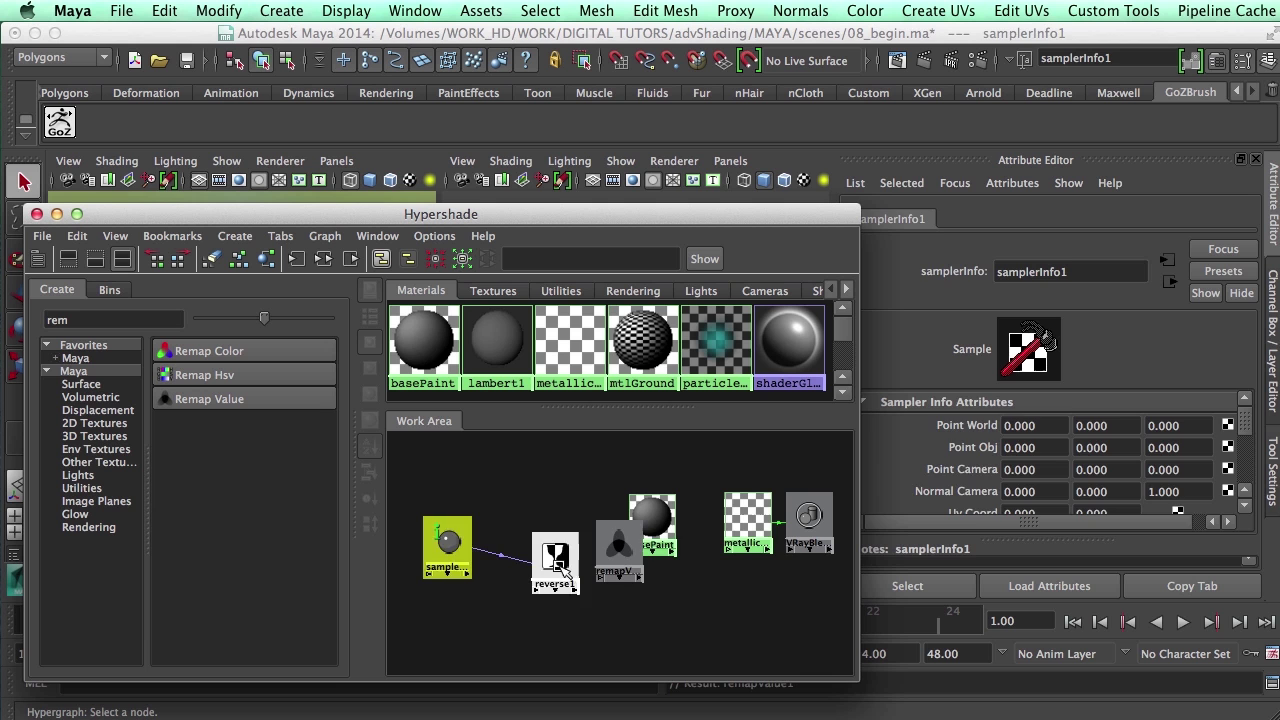
drag(563, 570, 513, 548)
drag(619, 550, 573, 545)
- Connect reverse1's outputX to remapValue1's inputValue
middle_drag(511, 540, 571, 540)
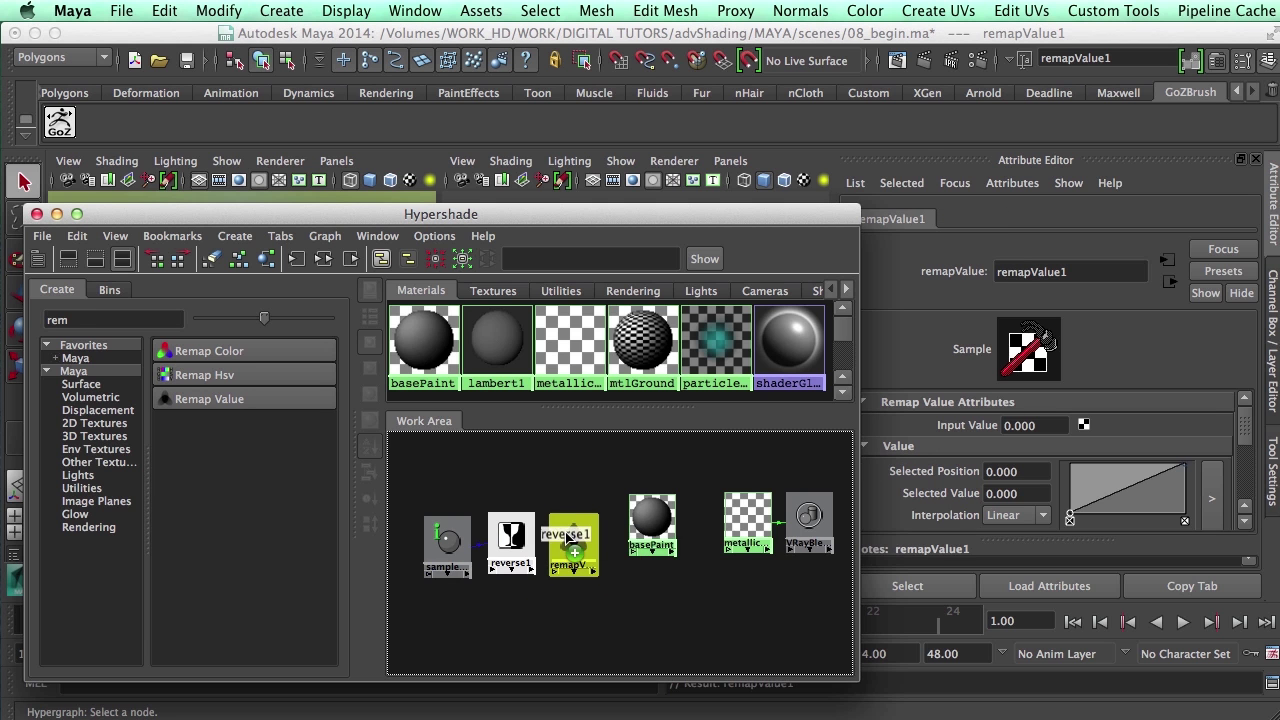
click(590, 623)
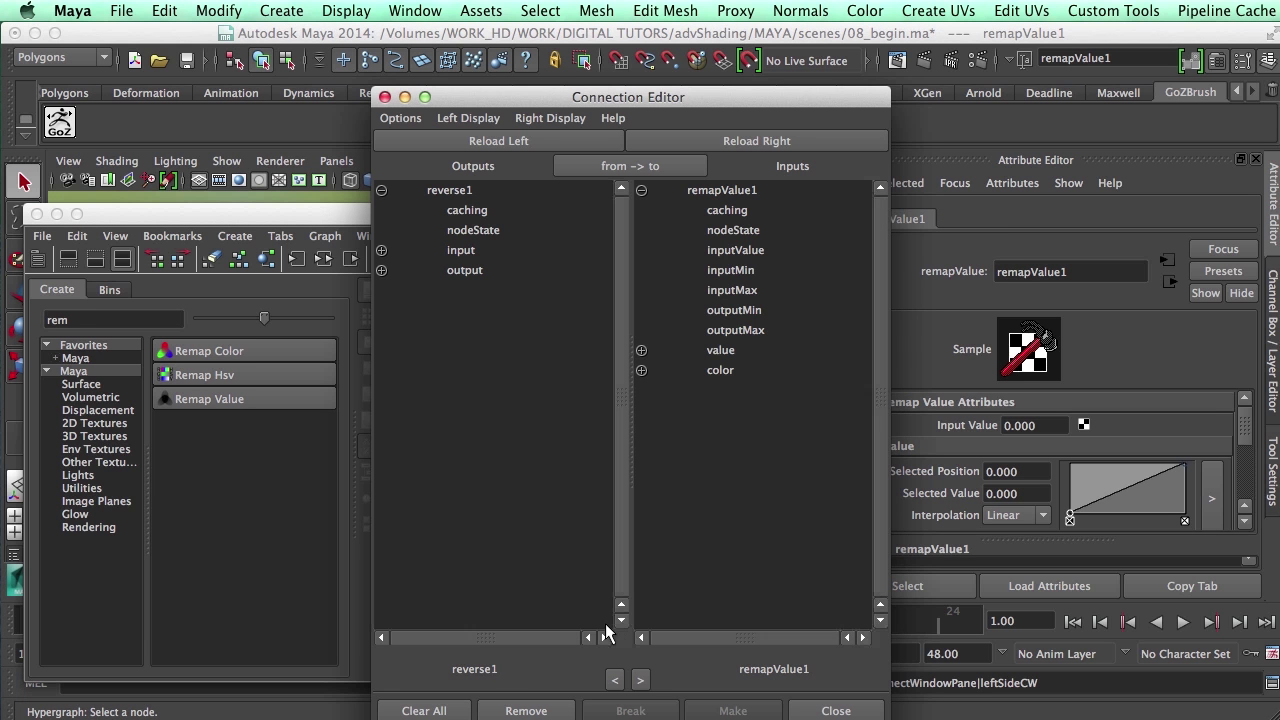
click(381, 270)
click(490, 291)
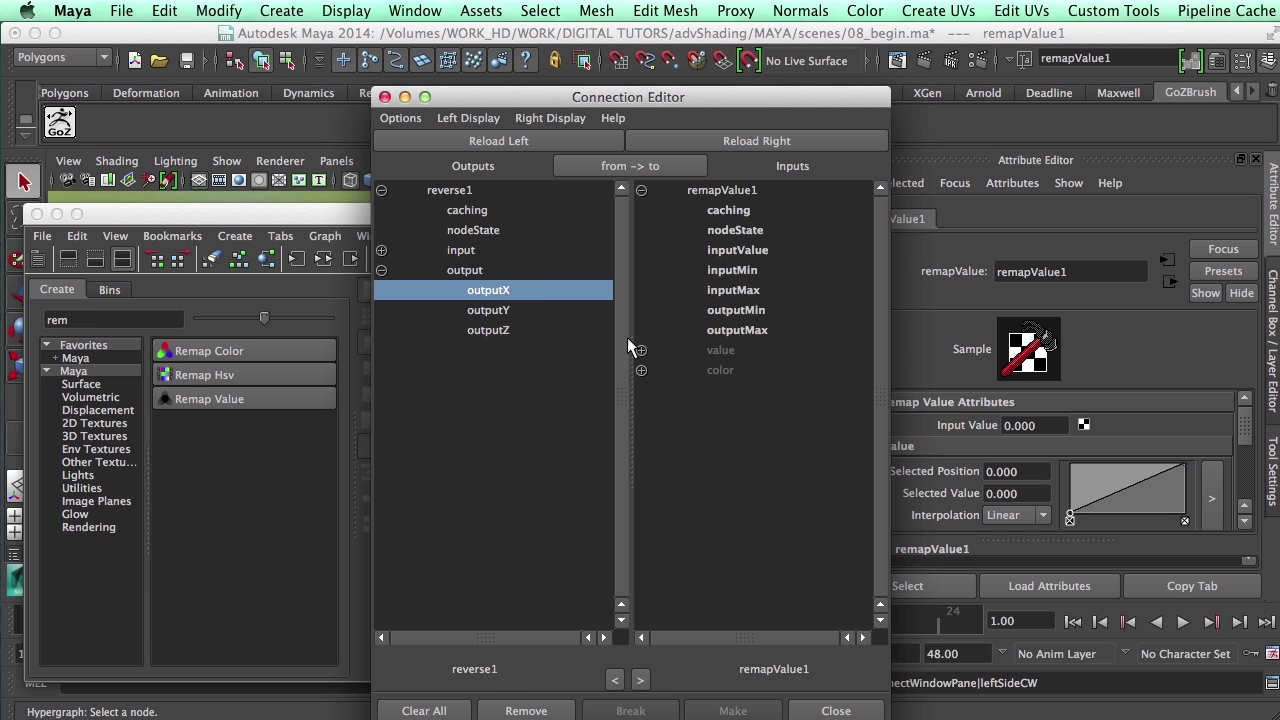
click(728, 251)
click(836, 710)
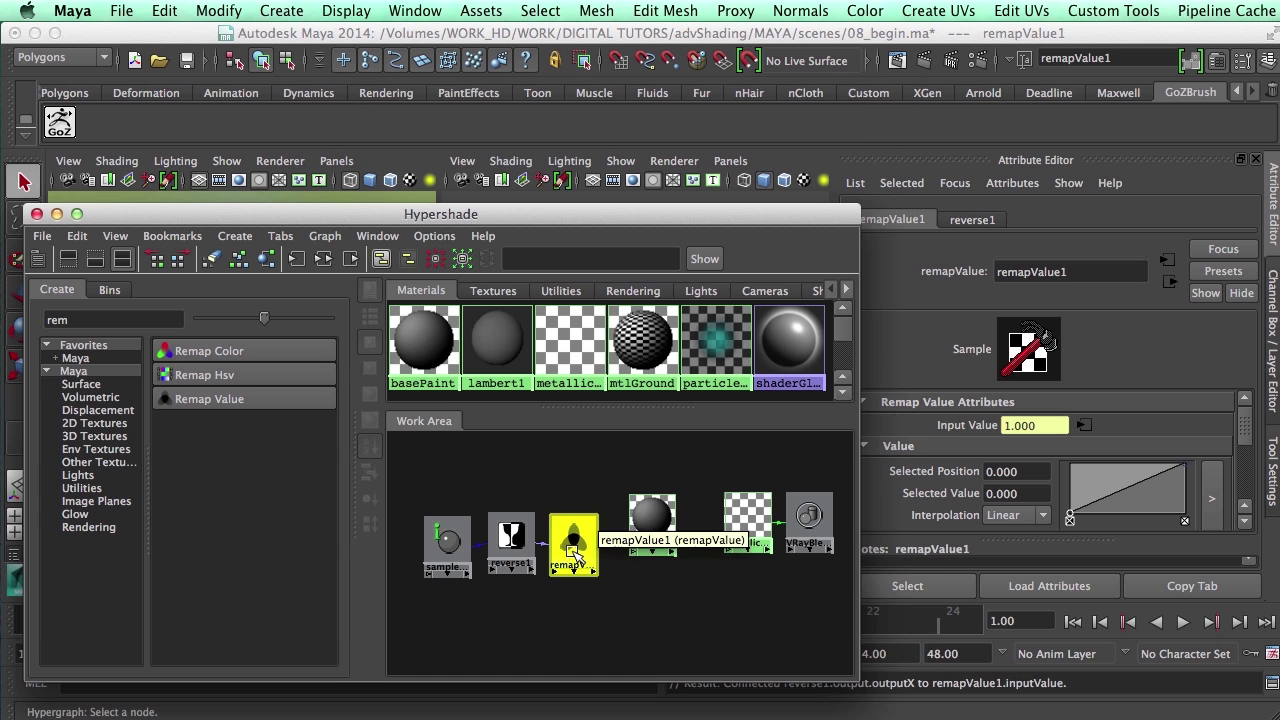
- Connect remapValue1's outValue to basePaint's reflectionColorAmount
drag(573, 550, 585, 478)
drag(651, 518, 656, 495)
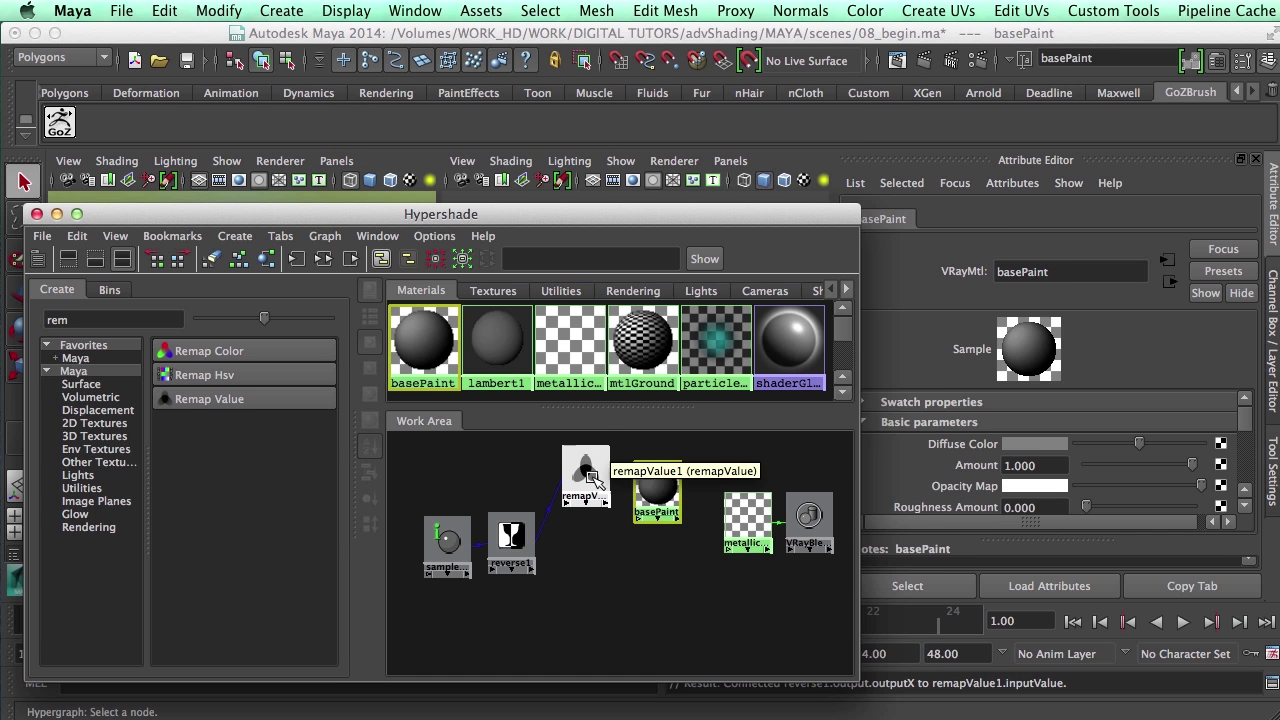
middle_drag(590, 477, 656, 486)
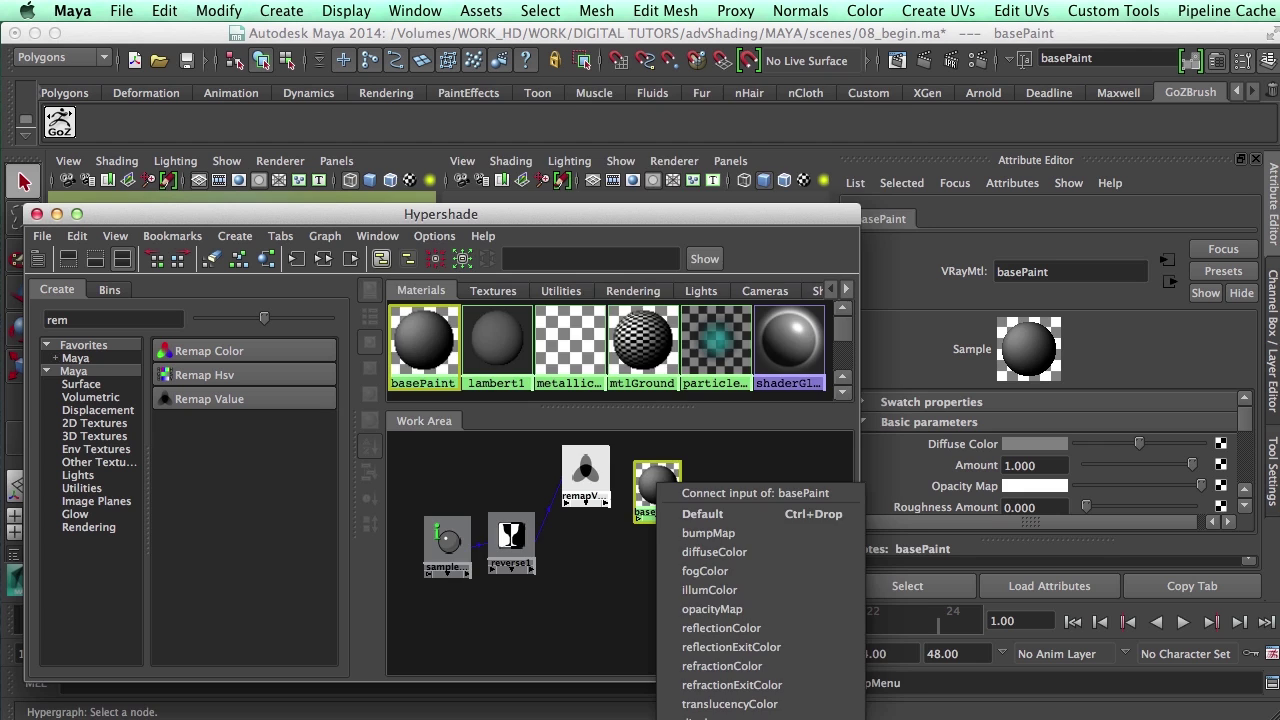
click(700, 715)
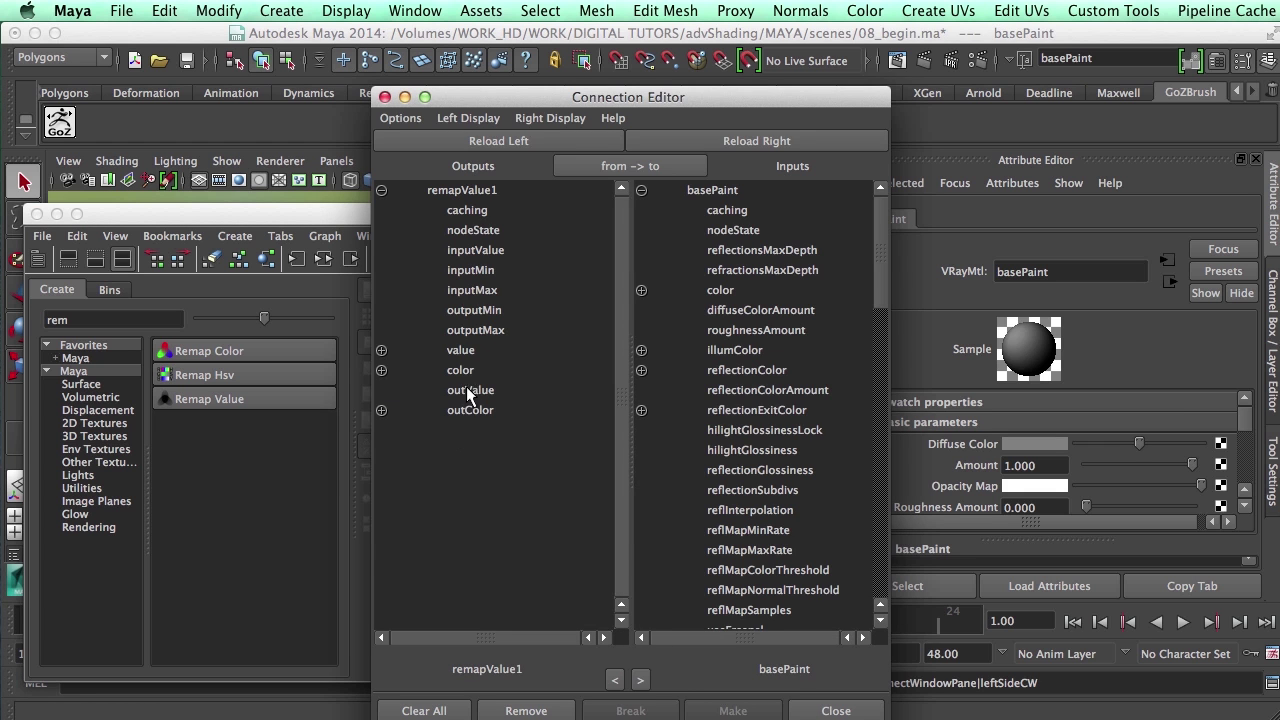
click(467, 390)
click(803, 390)
click(836, 711)
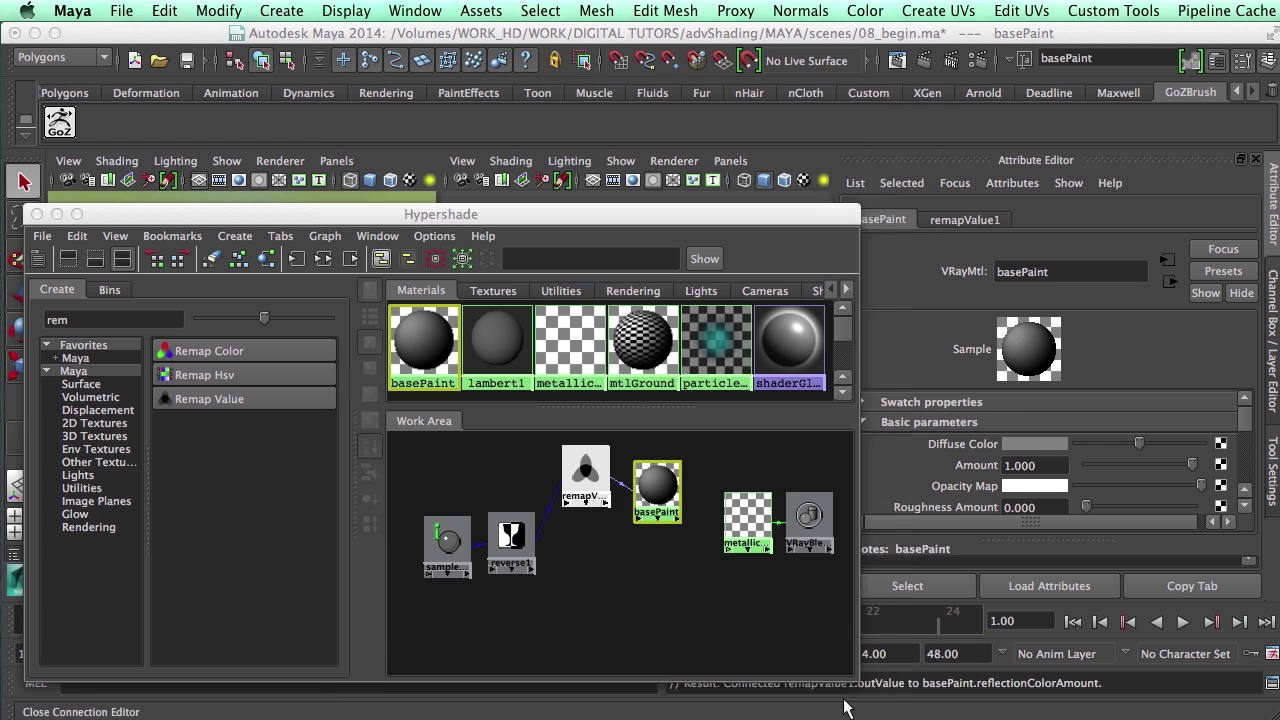
drag(660, 497, 667, 483)
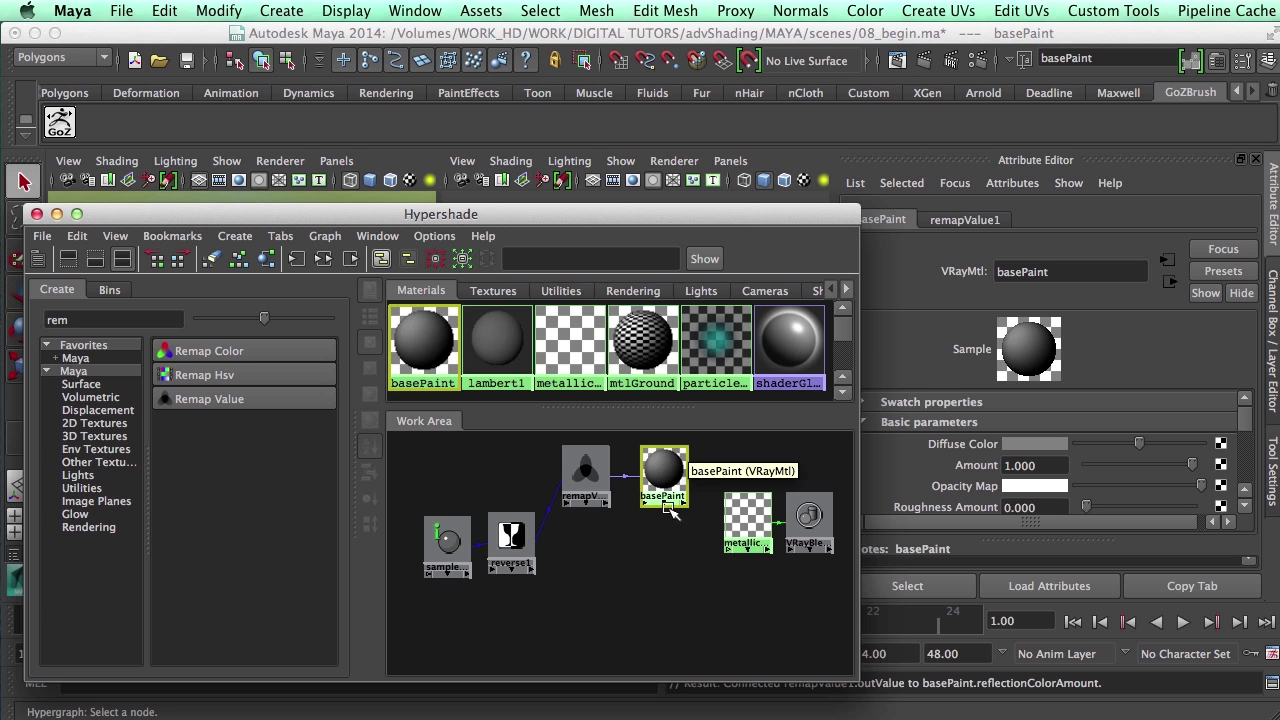
drag(662, 480, 641, 548)
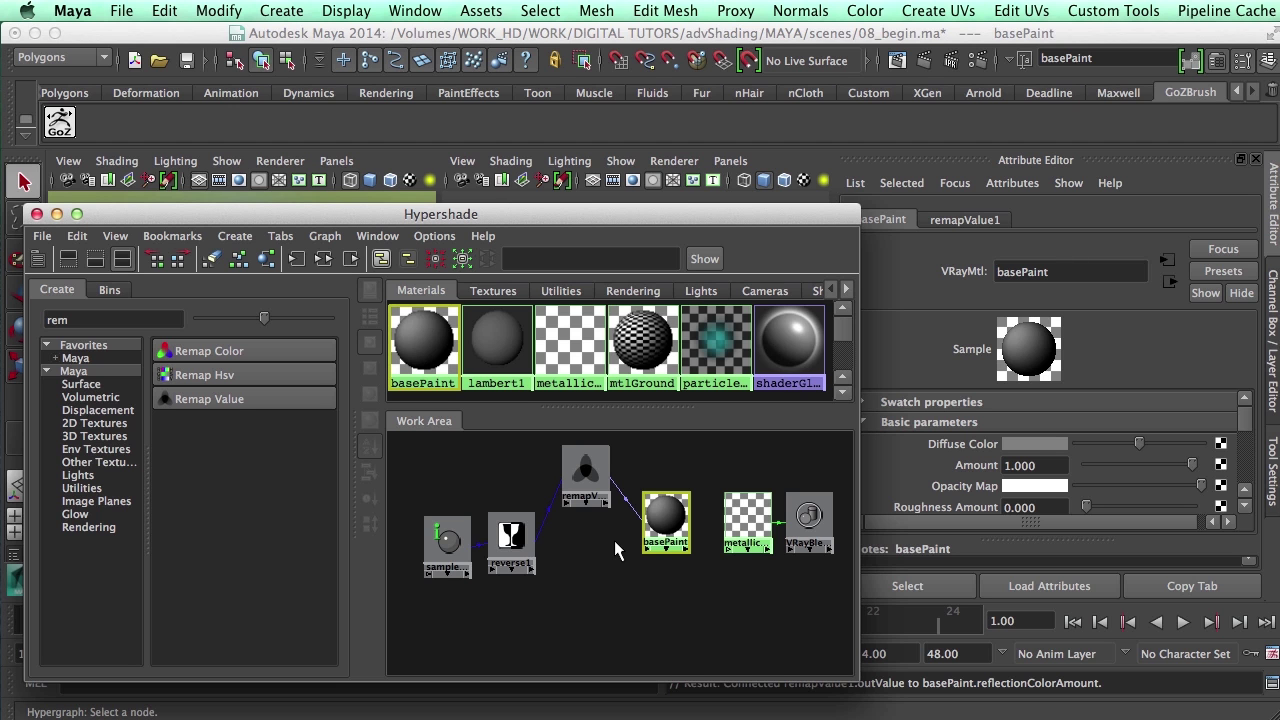
drag(664, 514, 656, 478)
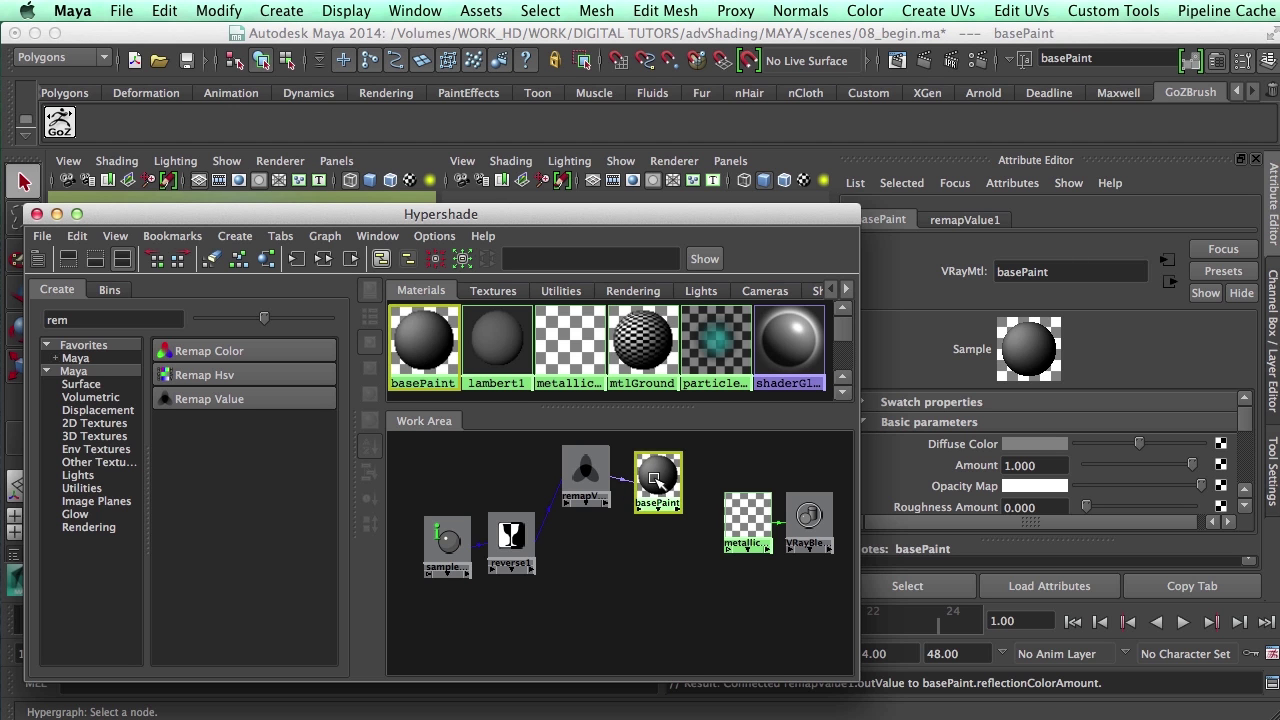
drag(530, 213, 561, 209)
double_click(108, 316)
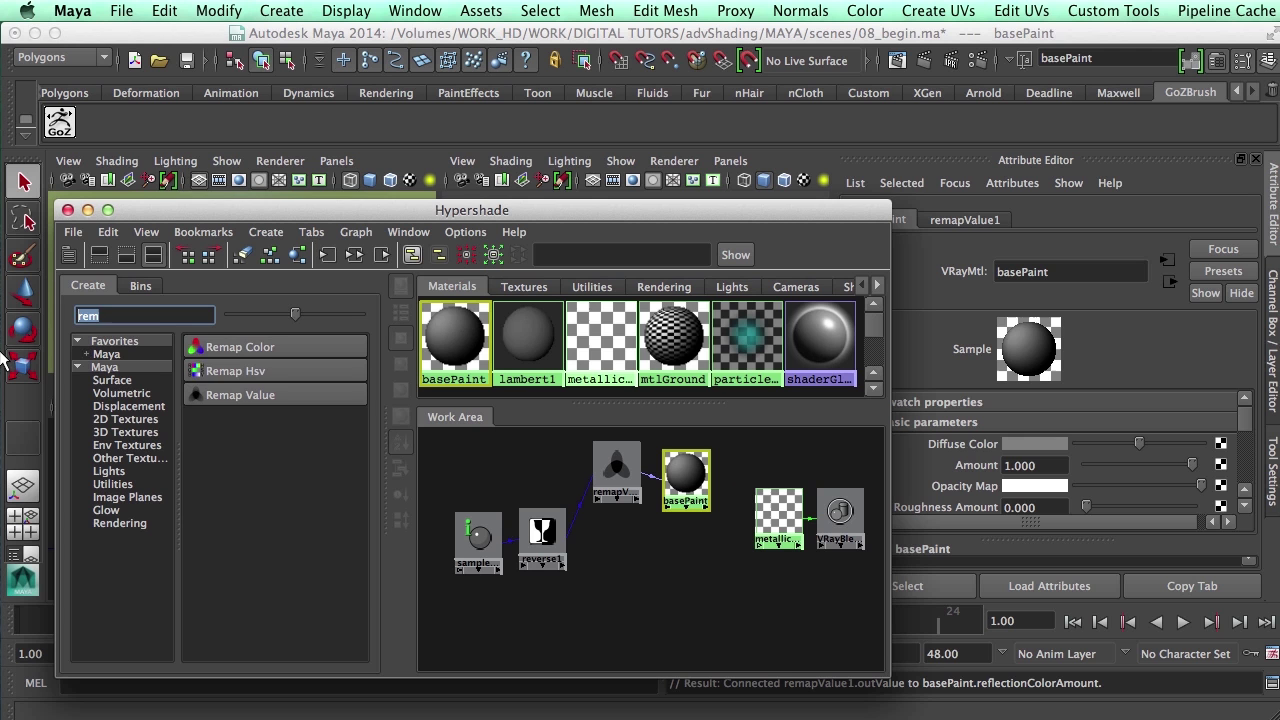
- Create a Ramp texture and delete its place2dTexture3 placement node
text(ramp)
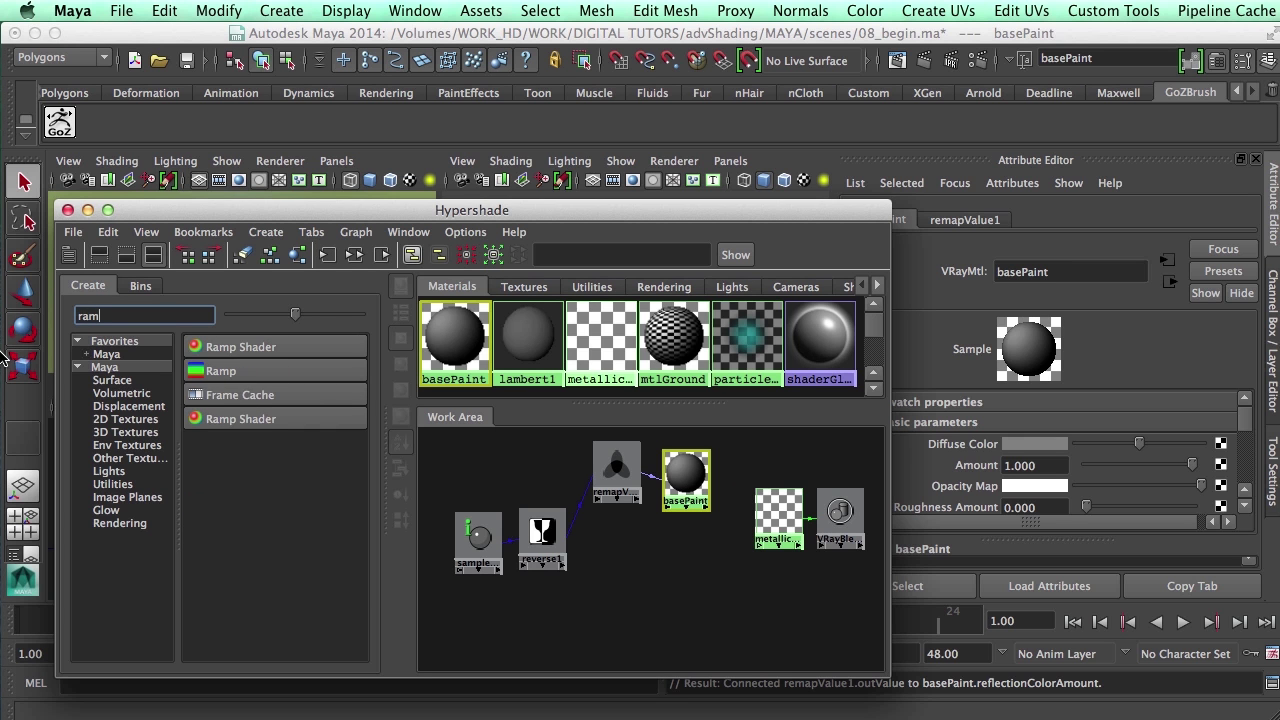
click(220, 372)
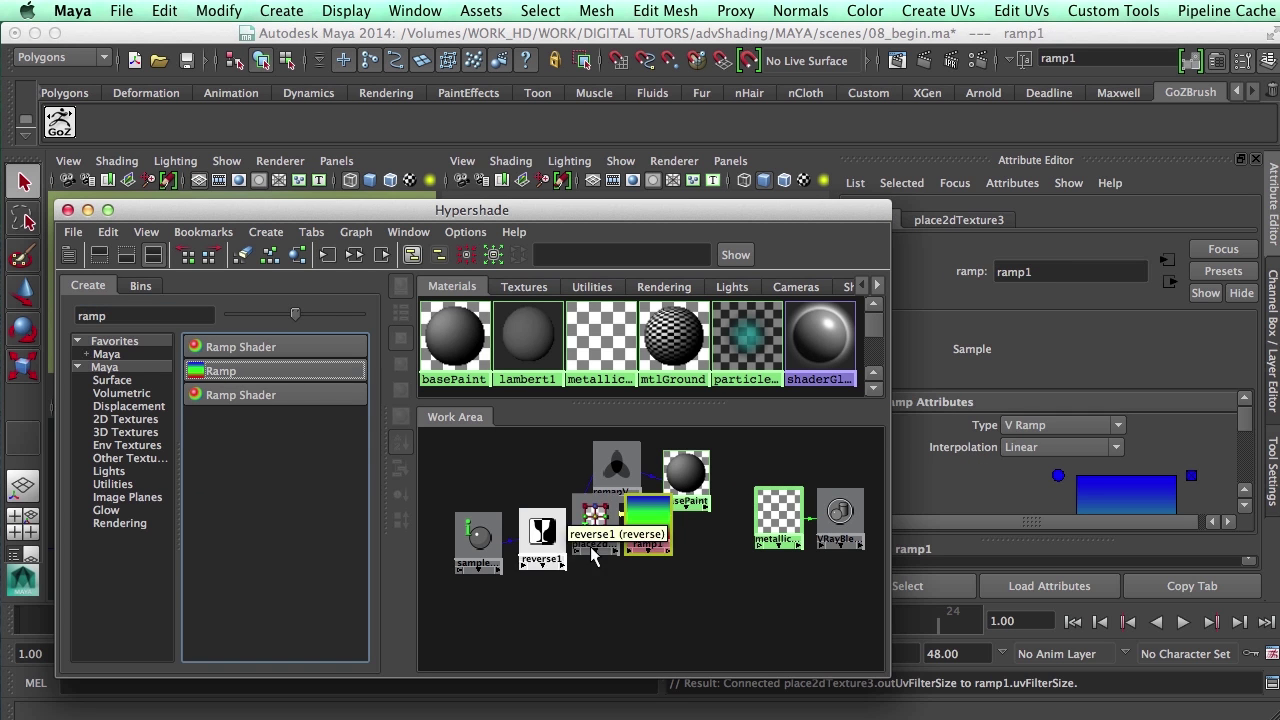
click(575, 625)
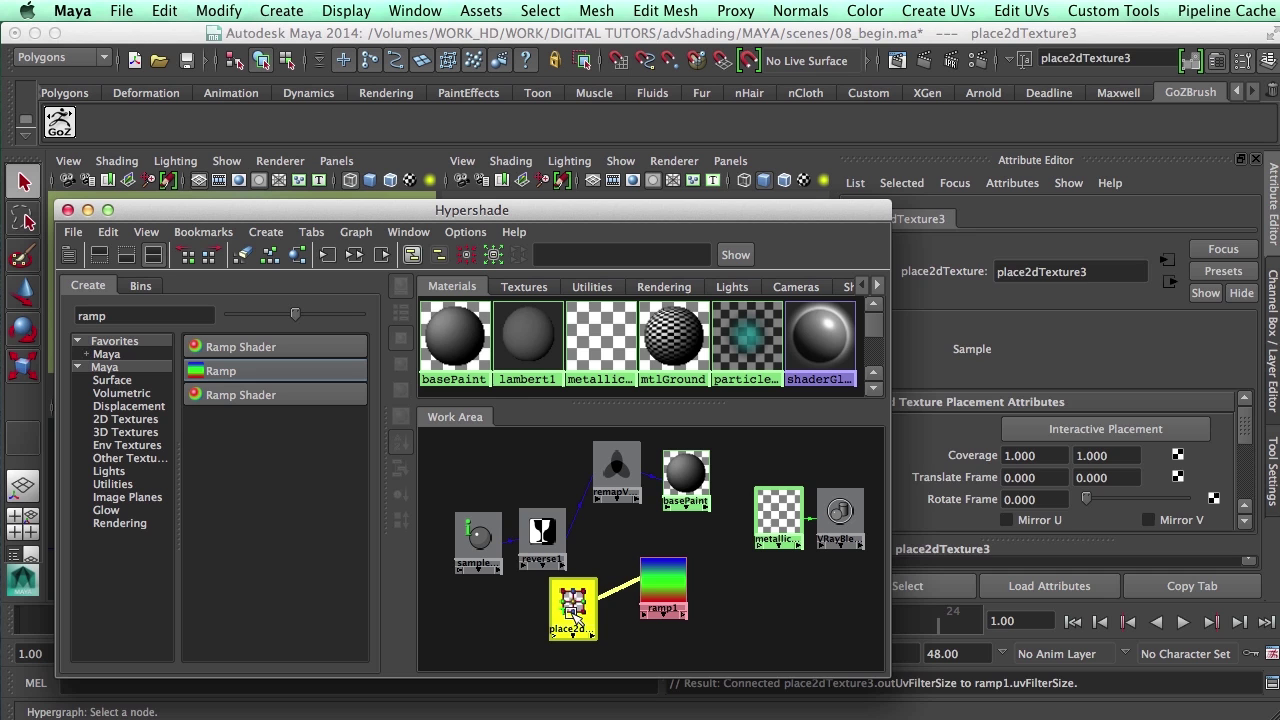
key(Delete)
drag(648, 595, 627, 594)
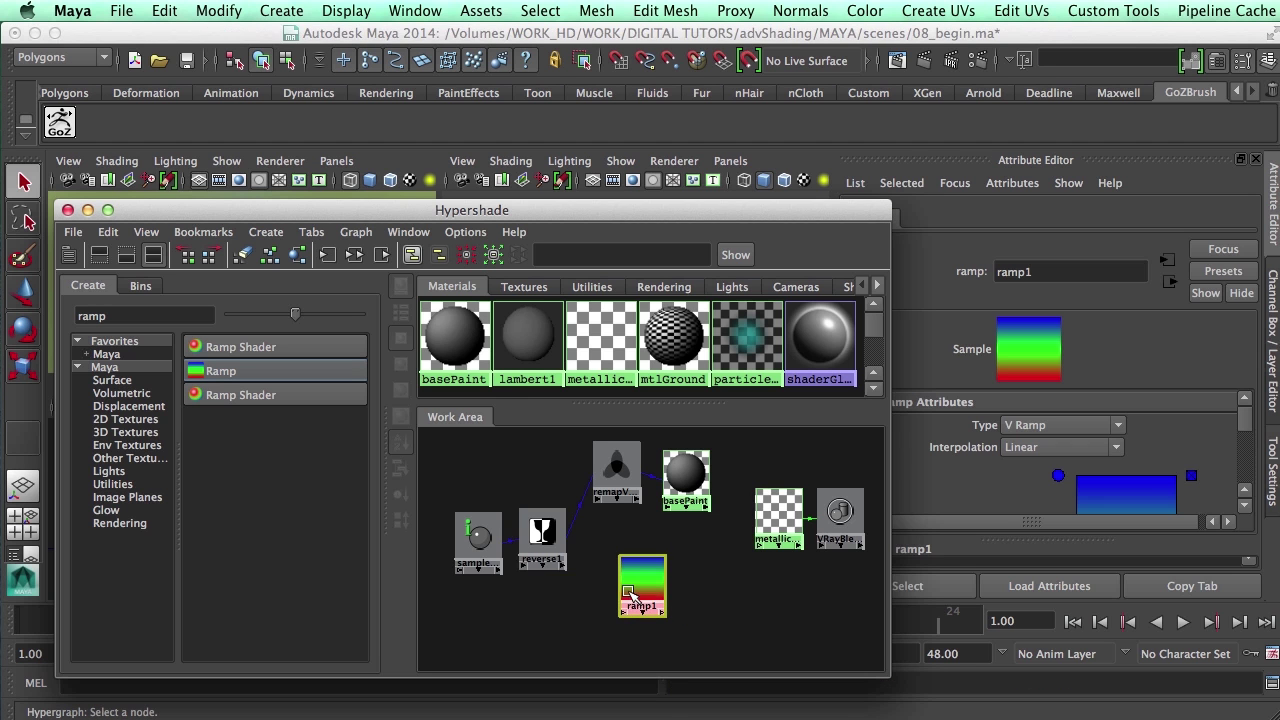
drag(542, 537, 549, 477)
- Connect samplerInfo1's facingRatio to both ramp1 uCoord and vCoord
middle_drag(549, 470, 636, 580)
click(682, 679)
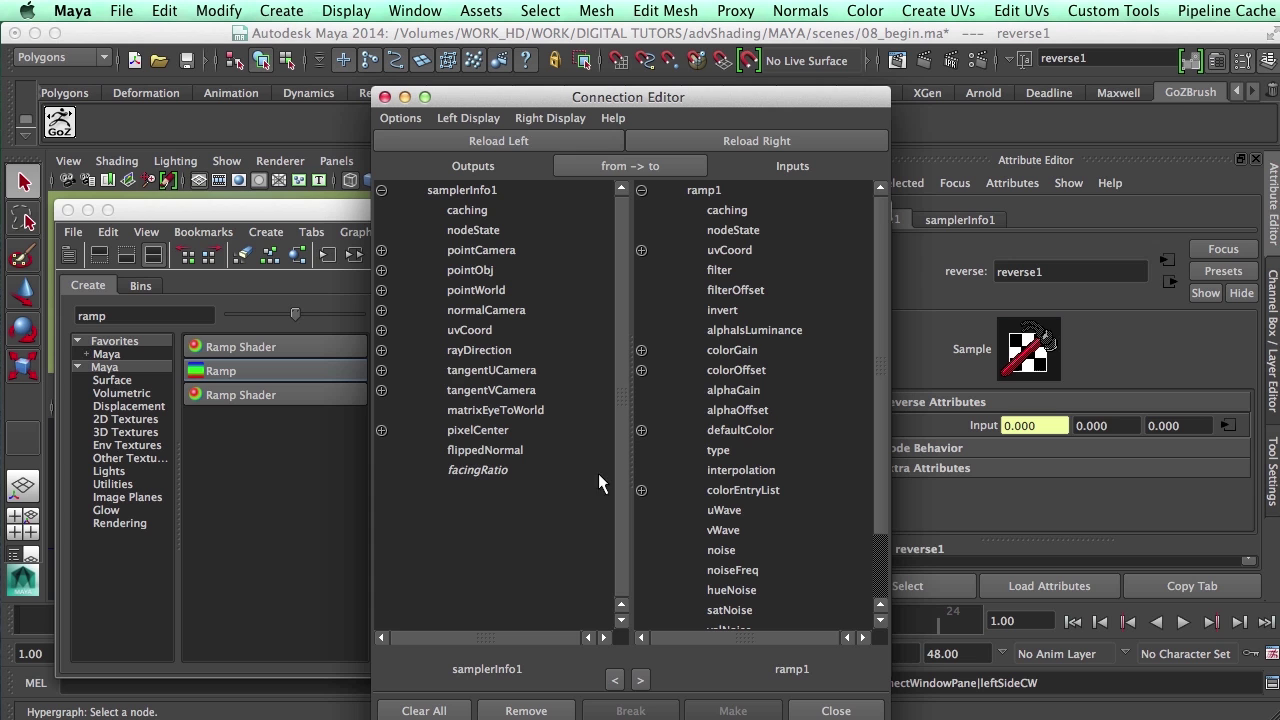
click(476, 470)
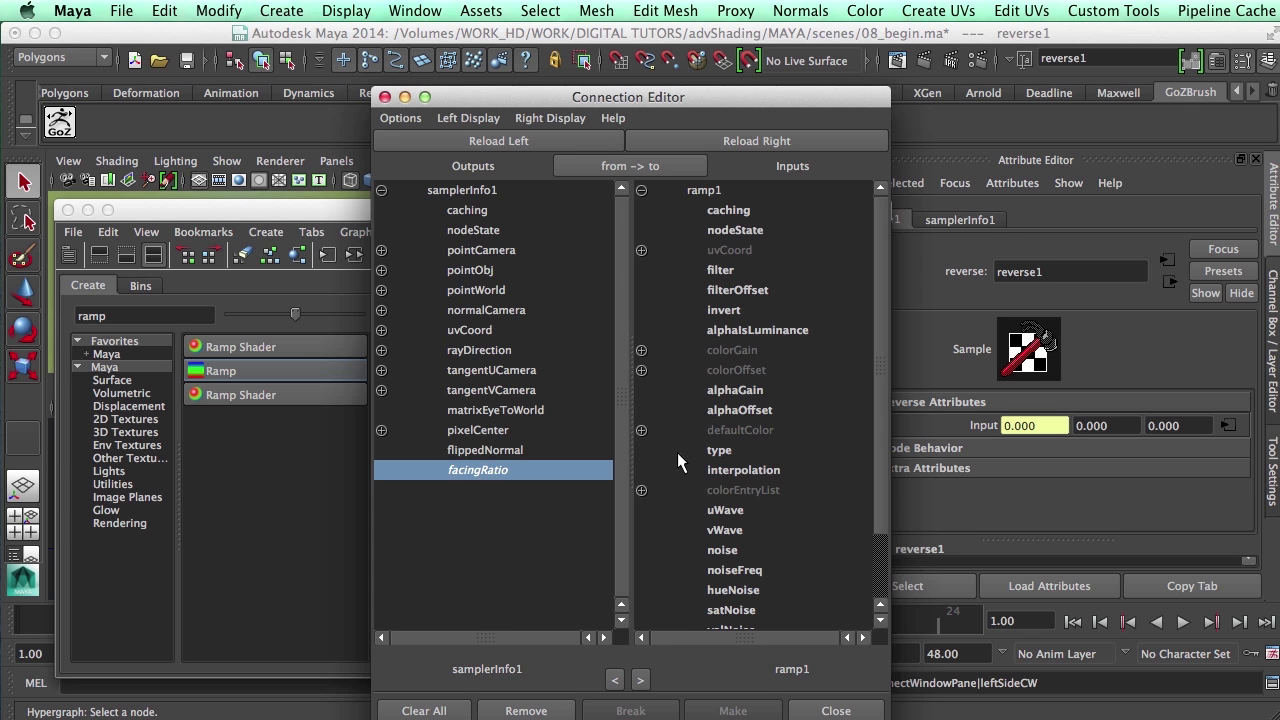
click(641, 250)
click(746, 270)
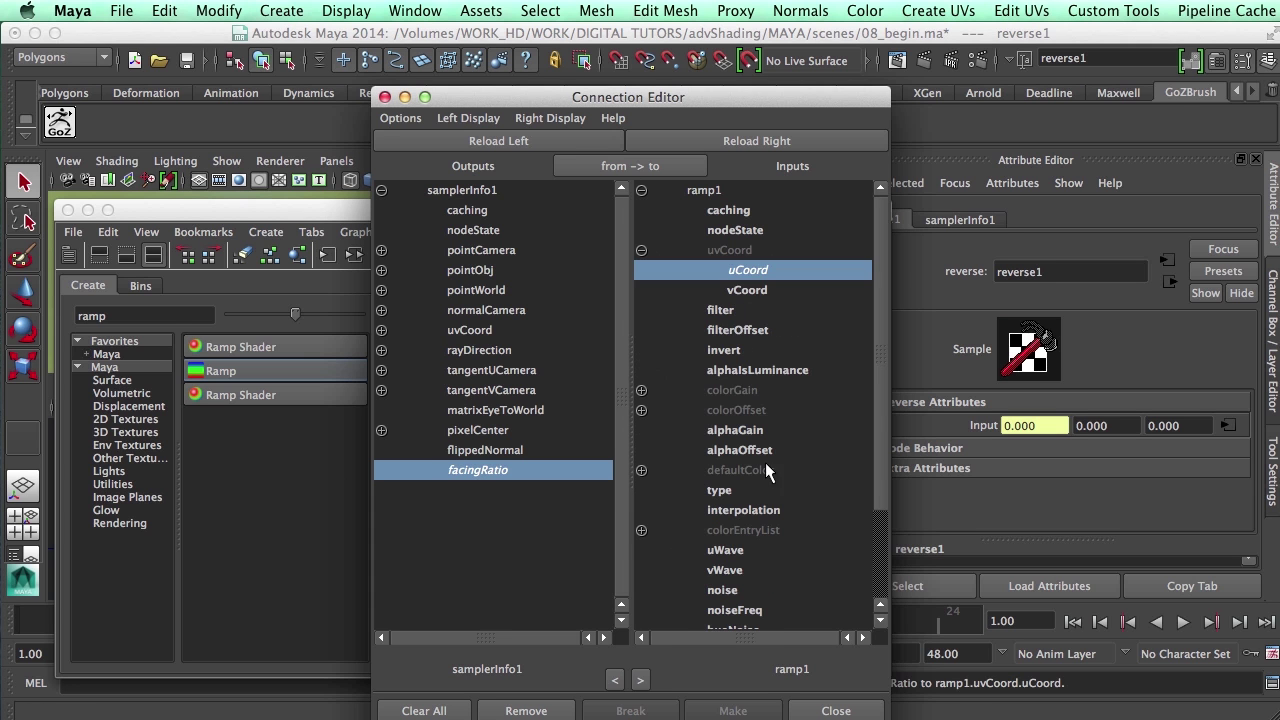
click(747, 290)
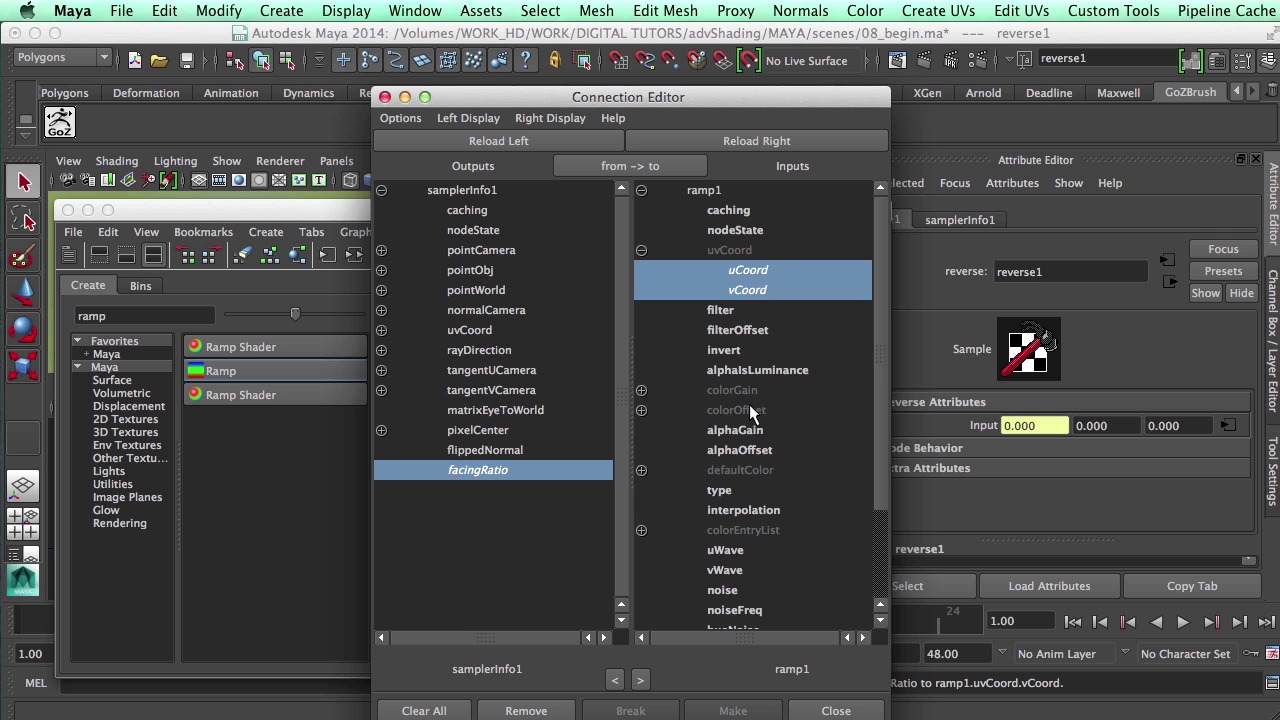
click(836, 710)
click(645, 588)
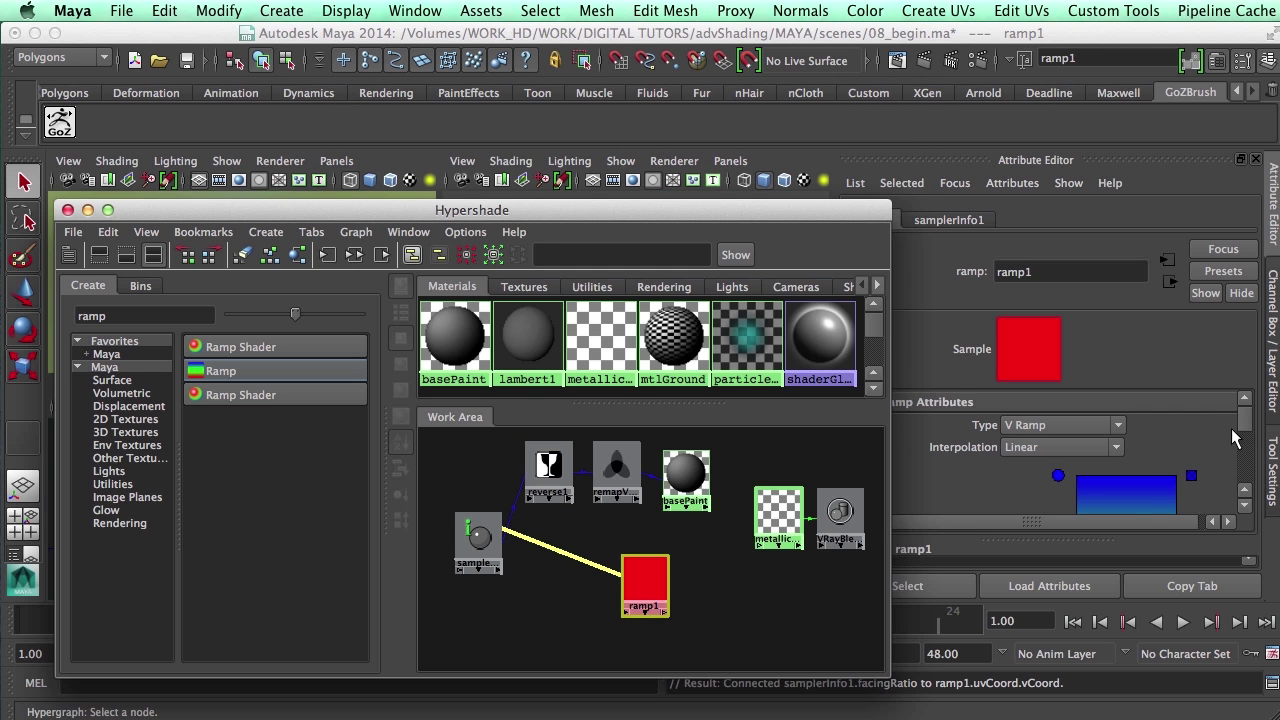
- Plug ramp1 into basePaint's default diffuse color input and reselect ramp1
mouse_move(1250, 425)
mouse_down()
mouse_move(1251, 452)
mouse_move(1250, 434)
mouse_up()
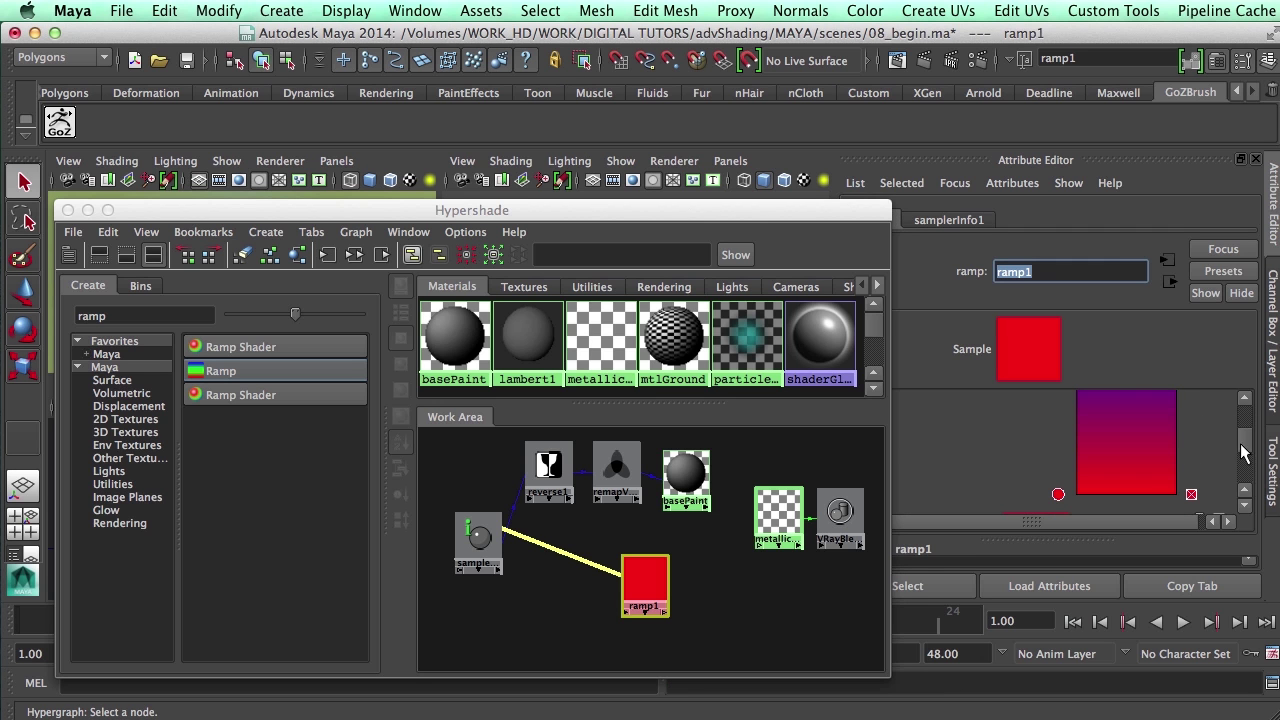
drag(648, 580, 622, 550)
middle_drag(622, 550, 706, 472)
key(Escape)
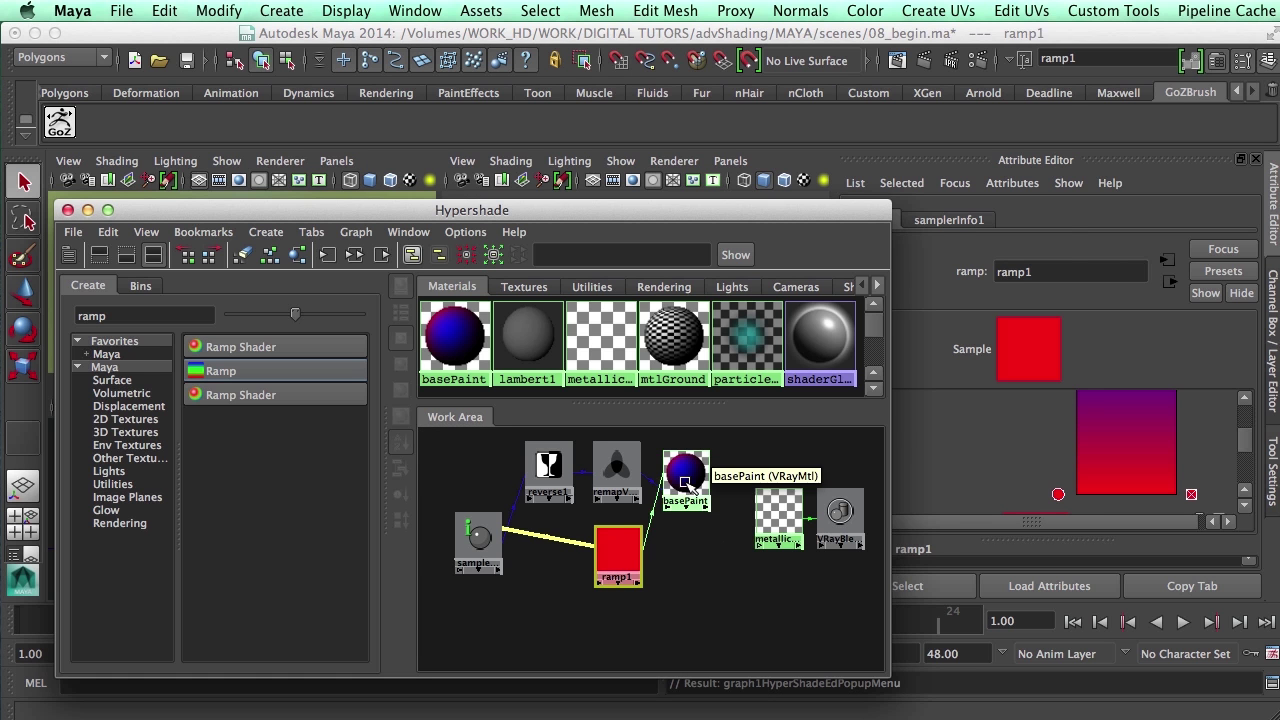
drag(688, 474, 700, 514)
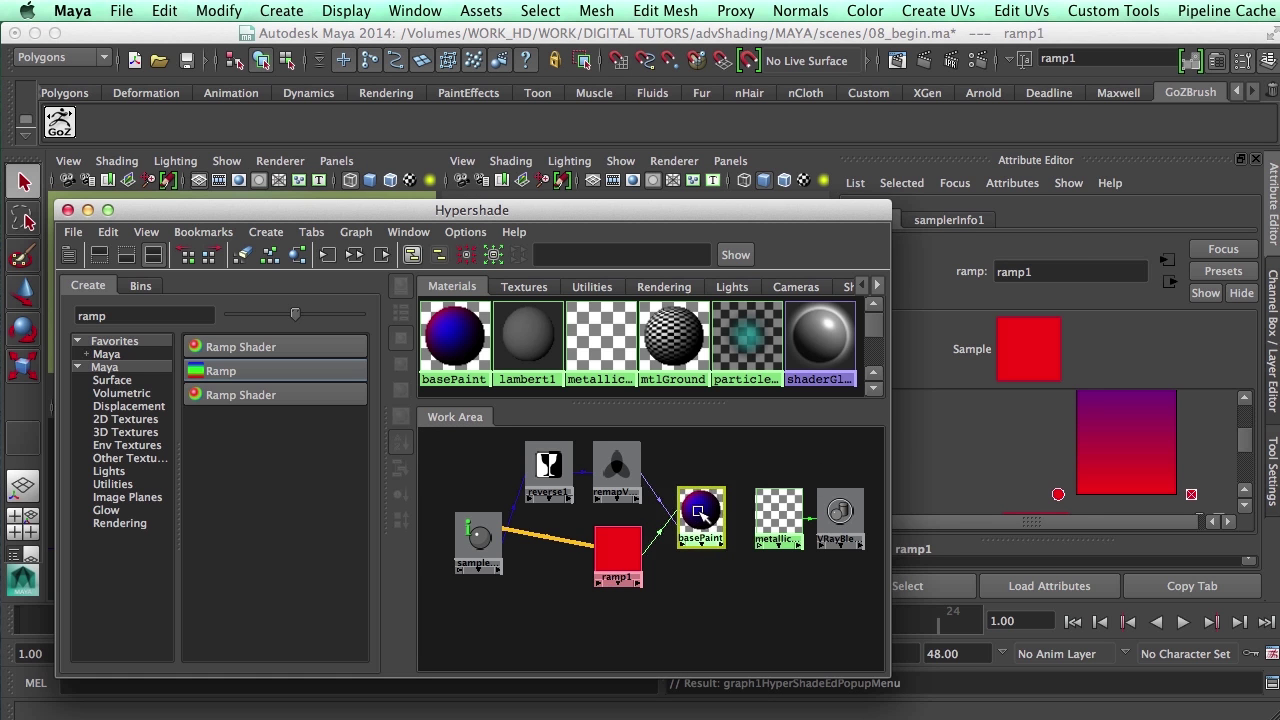
click(614, 550)
mouse_move(1250, 447)
mouse_down()
mouse_move(1254, 424)
mouse_move(1250, 450)
mouse_up()
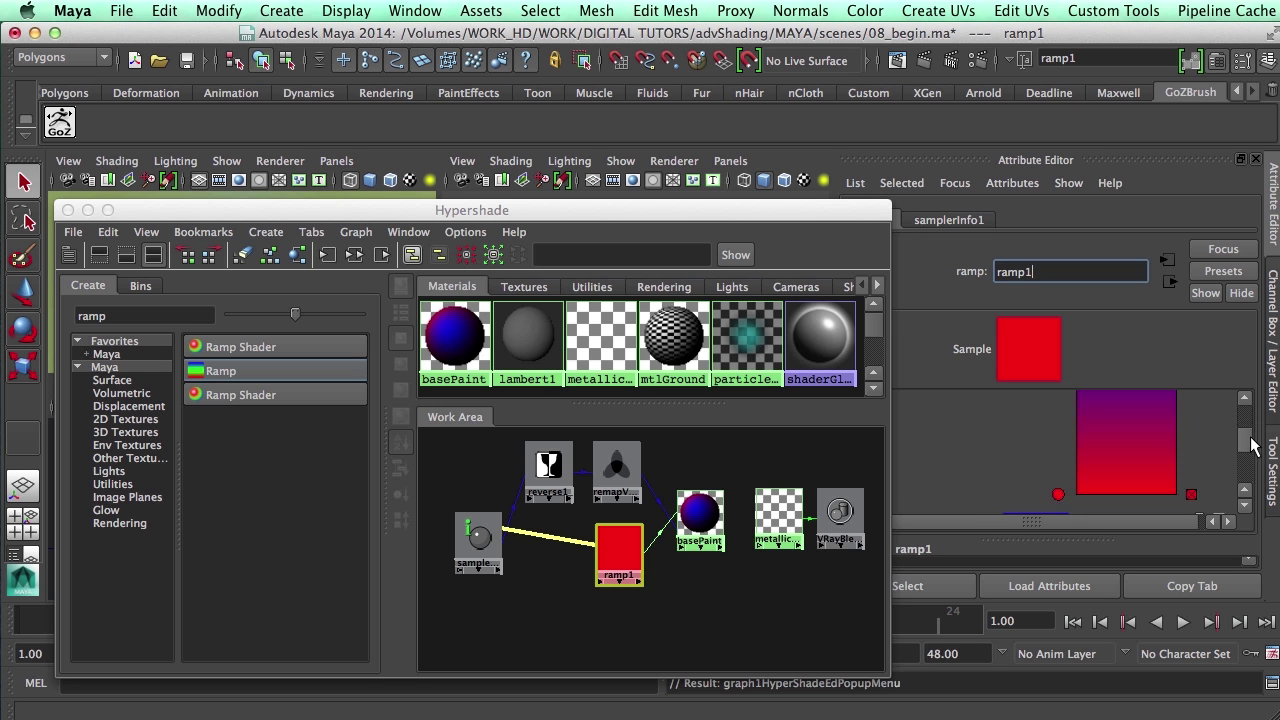
- Change ramp1's blue colour entry to a darker, less bright red
click(1026, 477)
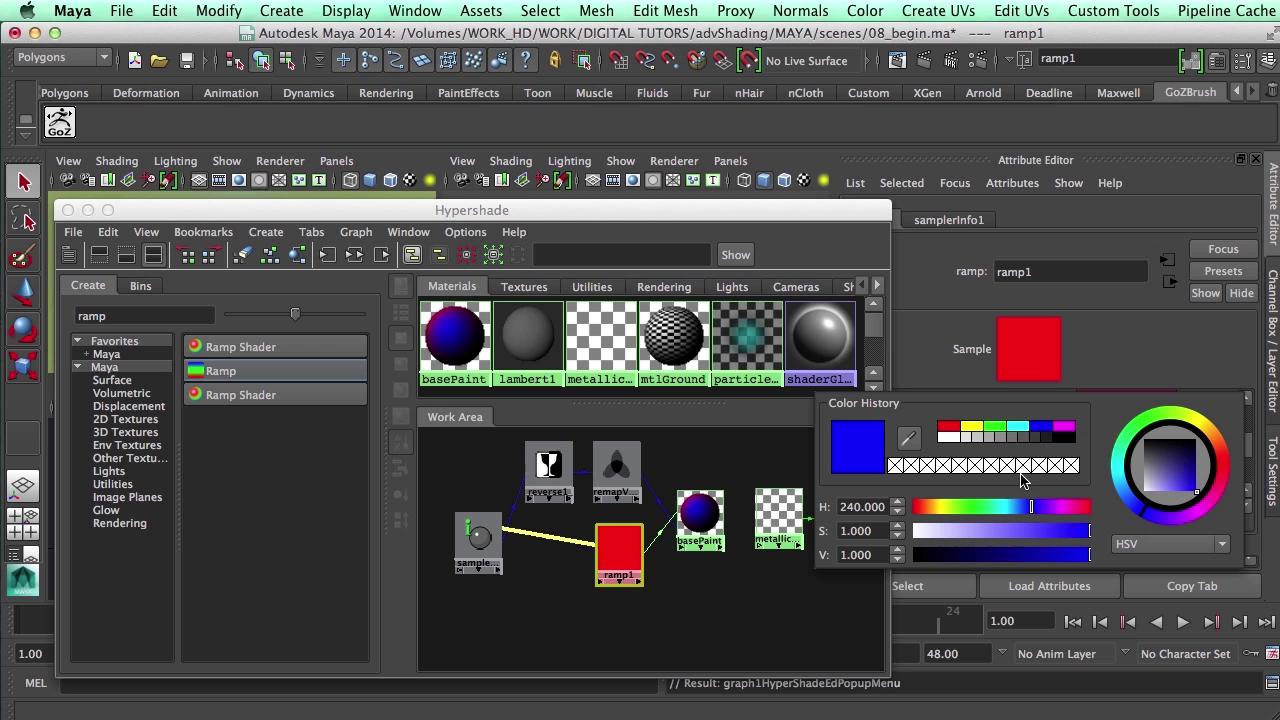
drag(1062, 507, 1106, 510)
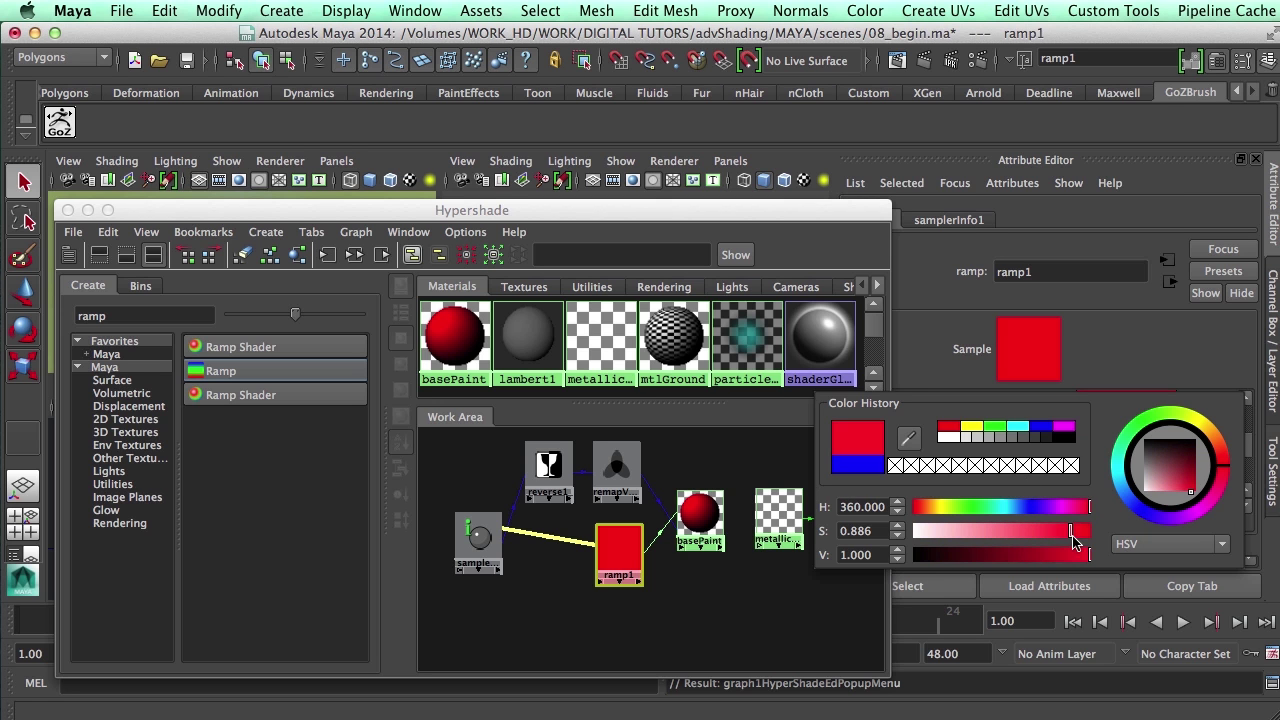
mouse_move(1075, 541)
mouse_down()
mouse_move(1013, 556)
mouse_move(1079, 542)
mouse_up()
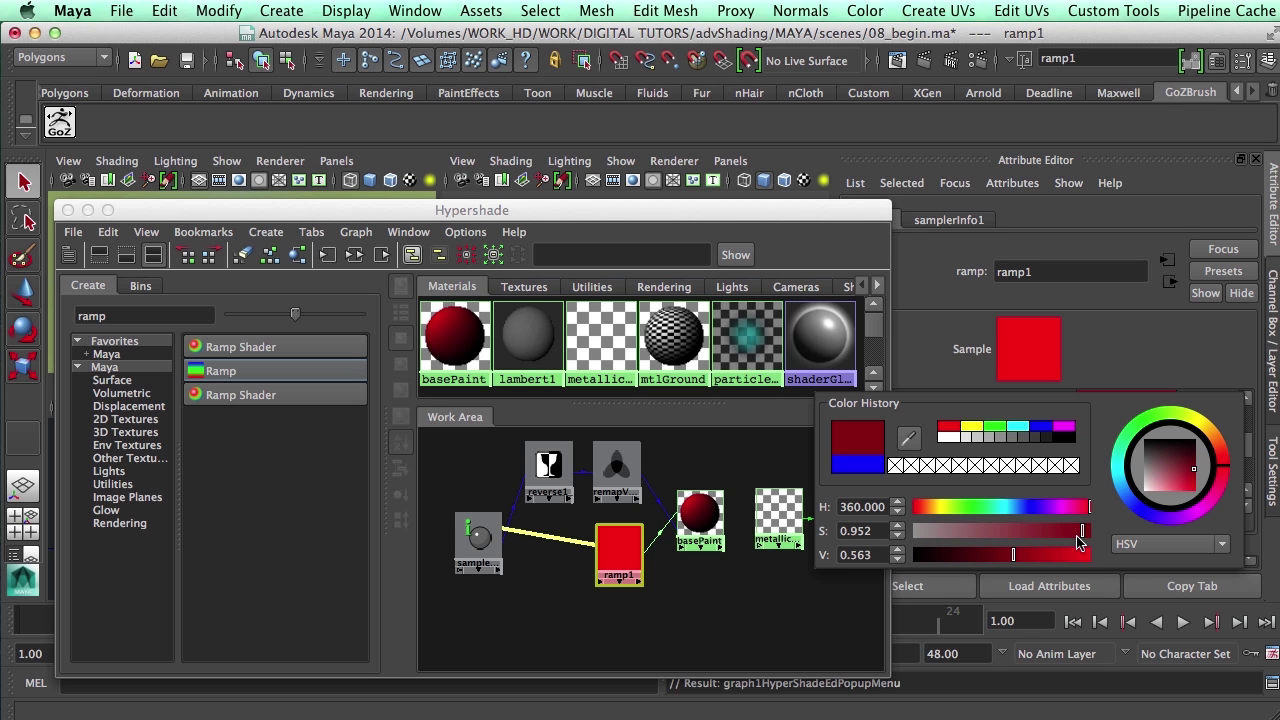
drag(1013, 558, 1001, 558)
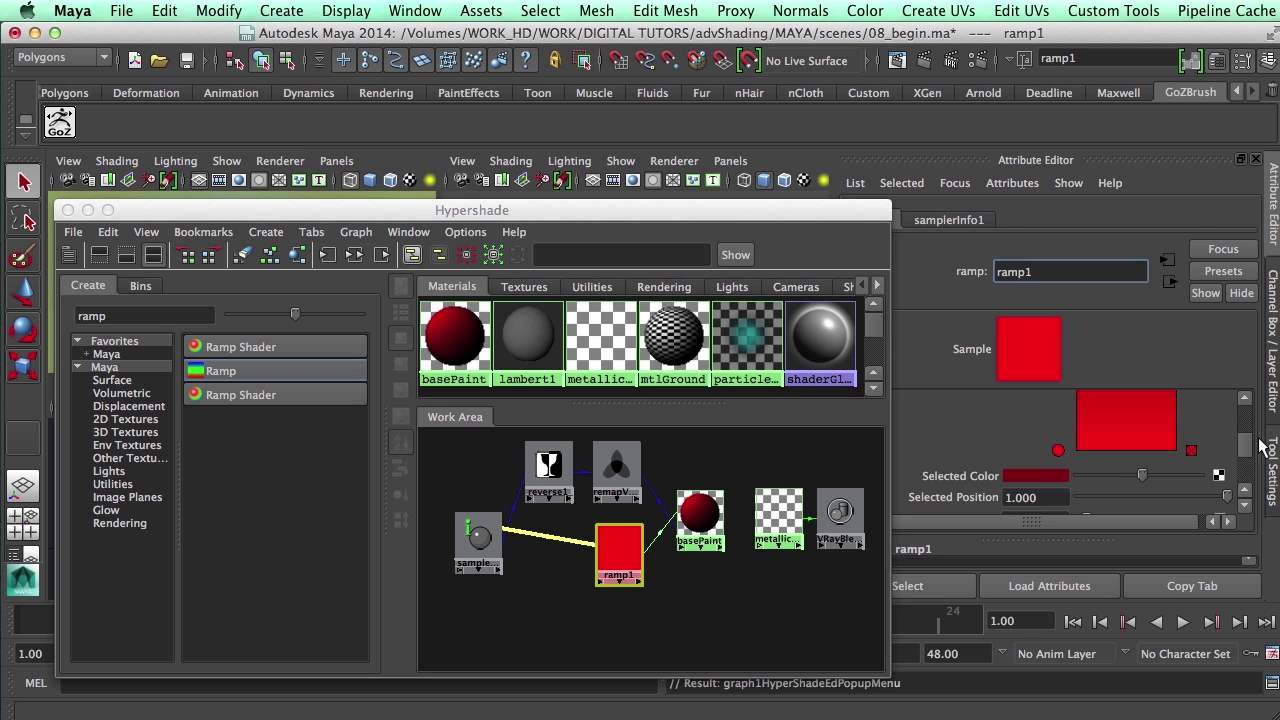
- Set the ramp's start colour to dark crimson (H 340.599, S 0.952, V 0.533), then grab basePaint
click(1058, 452)
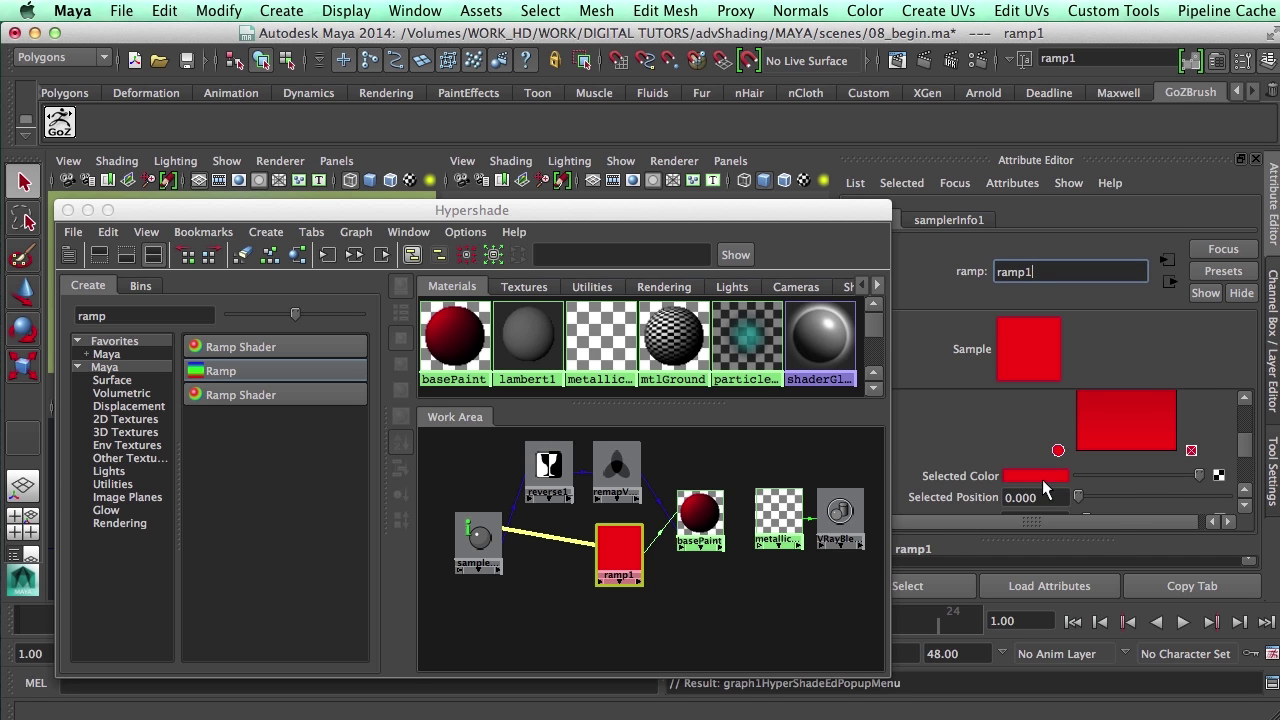
click(1040, 478)
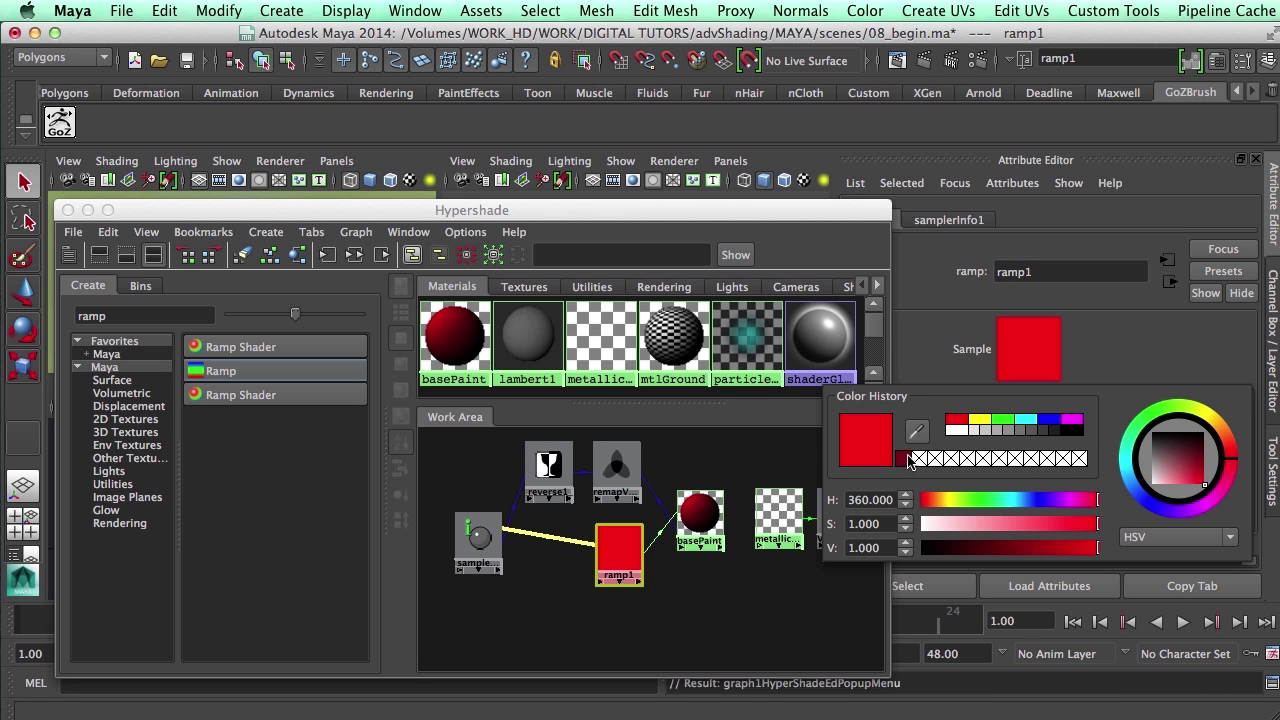
click(904, 459)
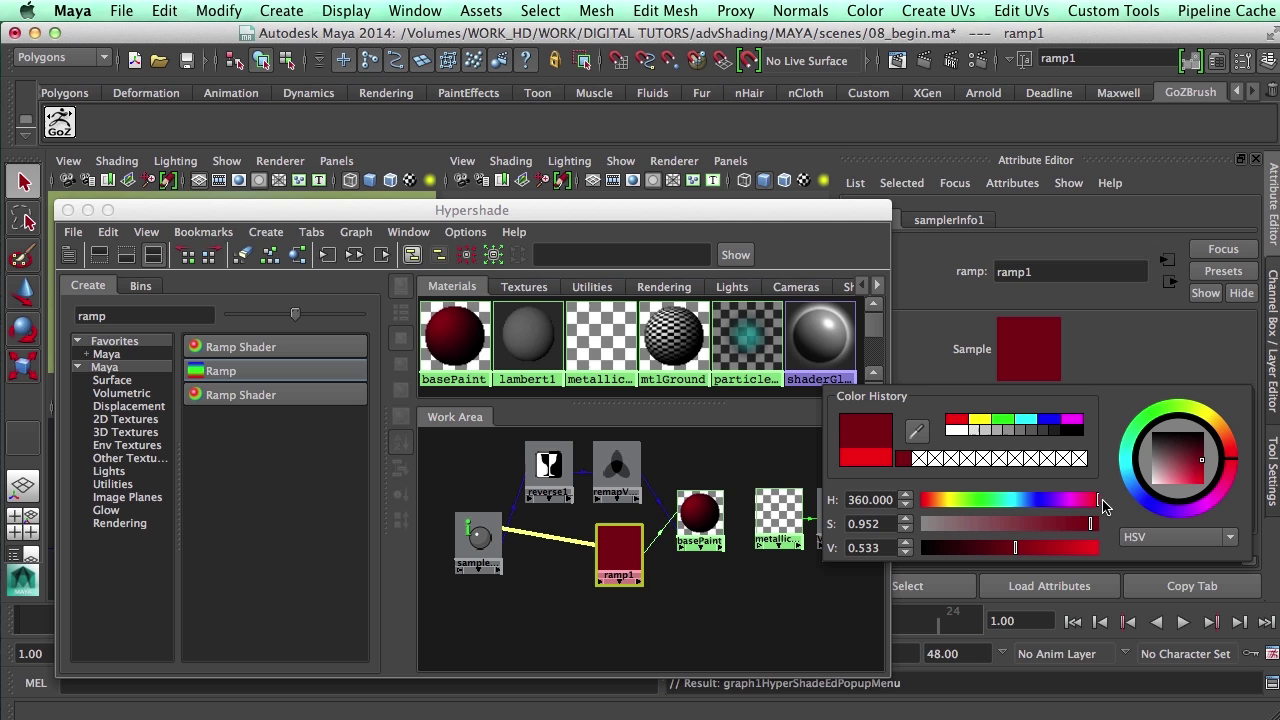
drag(1097, 505, 1063, 488)
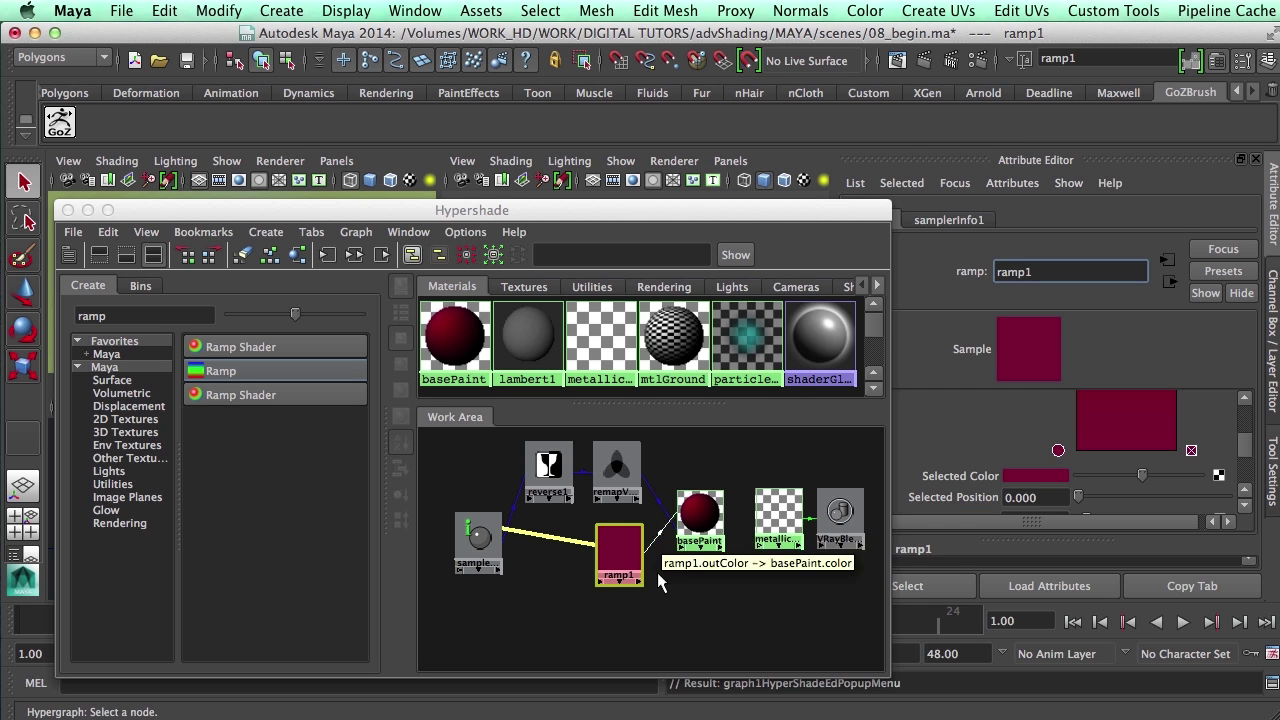
click(703, 522)
- Plug basePaint into metallicPaintBlend's base_material input
middle_drag(703, 522, 778, 515)
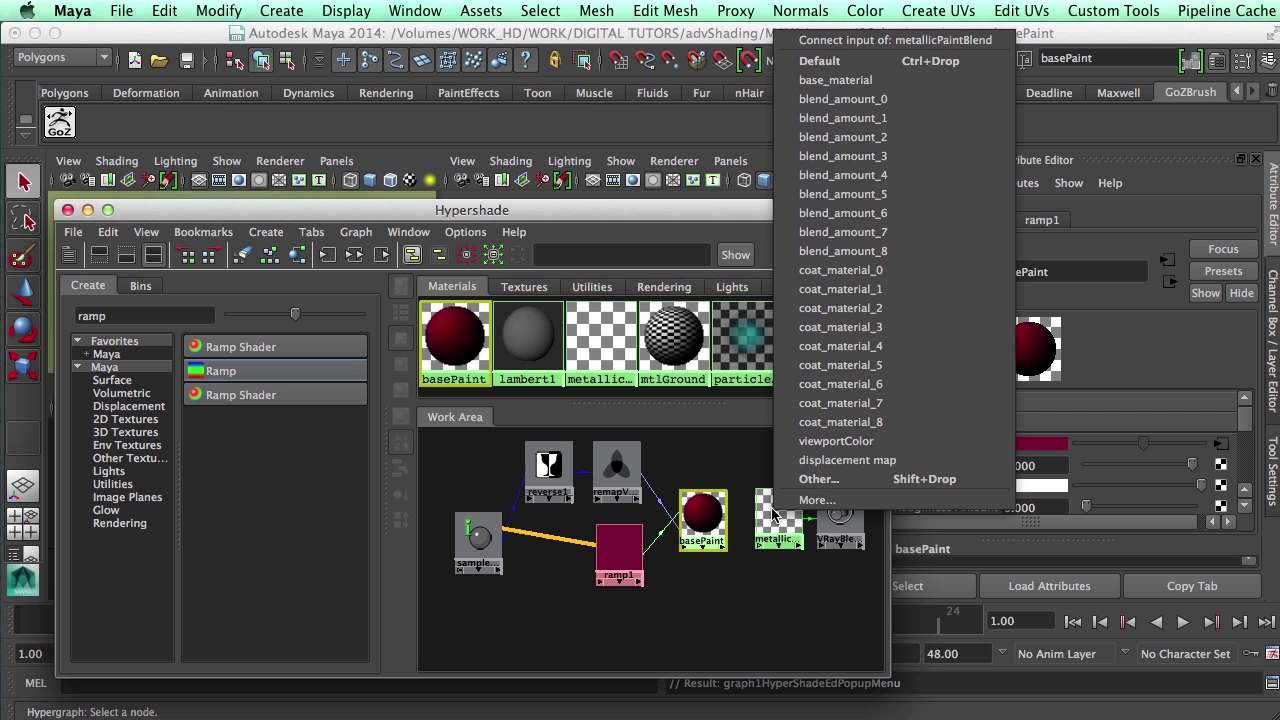
click(835, 80)
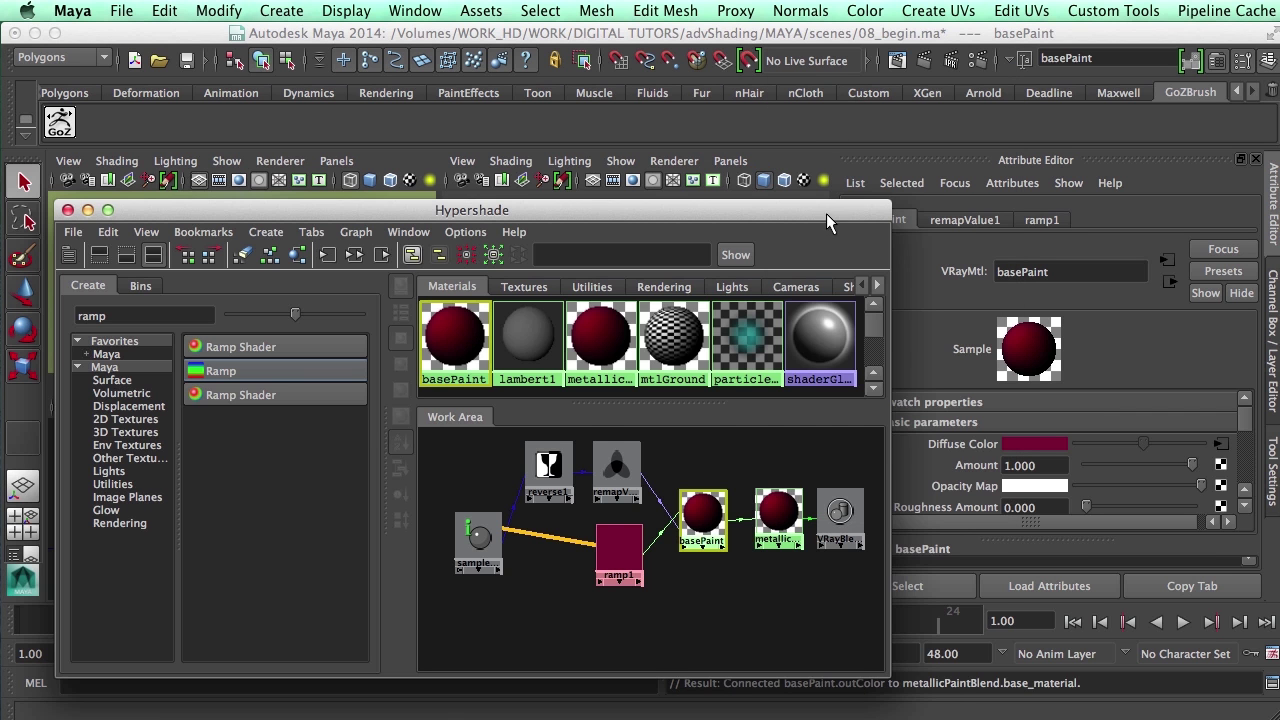
drag(826, 213, 881, 305)
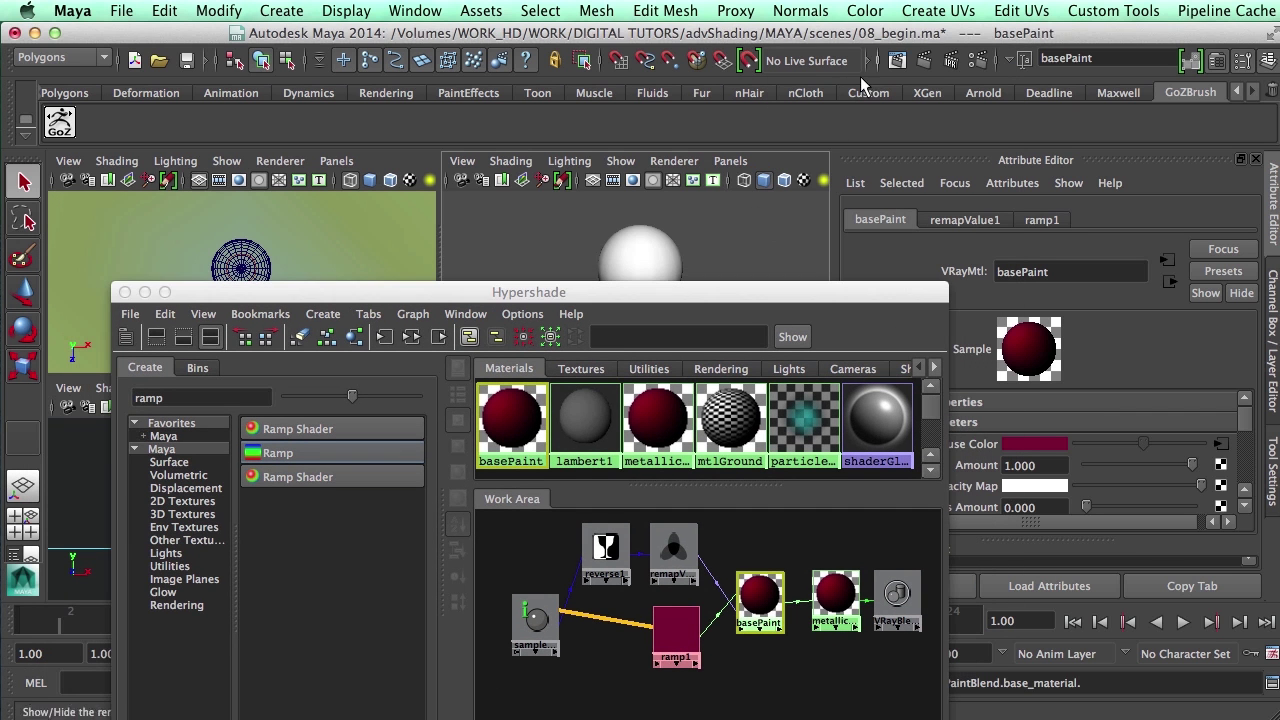
- Render the current frame in V-Ray, showing the crimson sphere on the checker floor
click(918, 59)
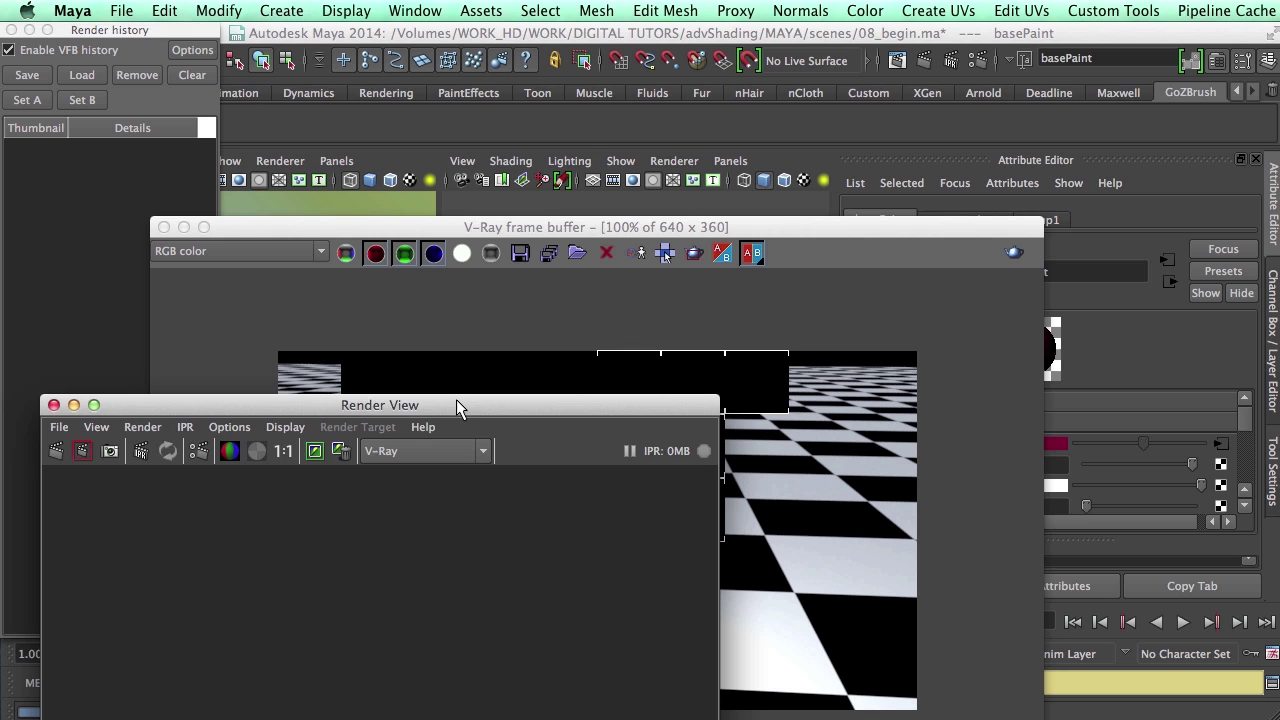
drag(454, 403, 440, 718)
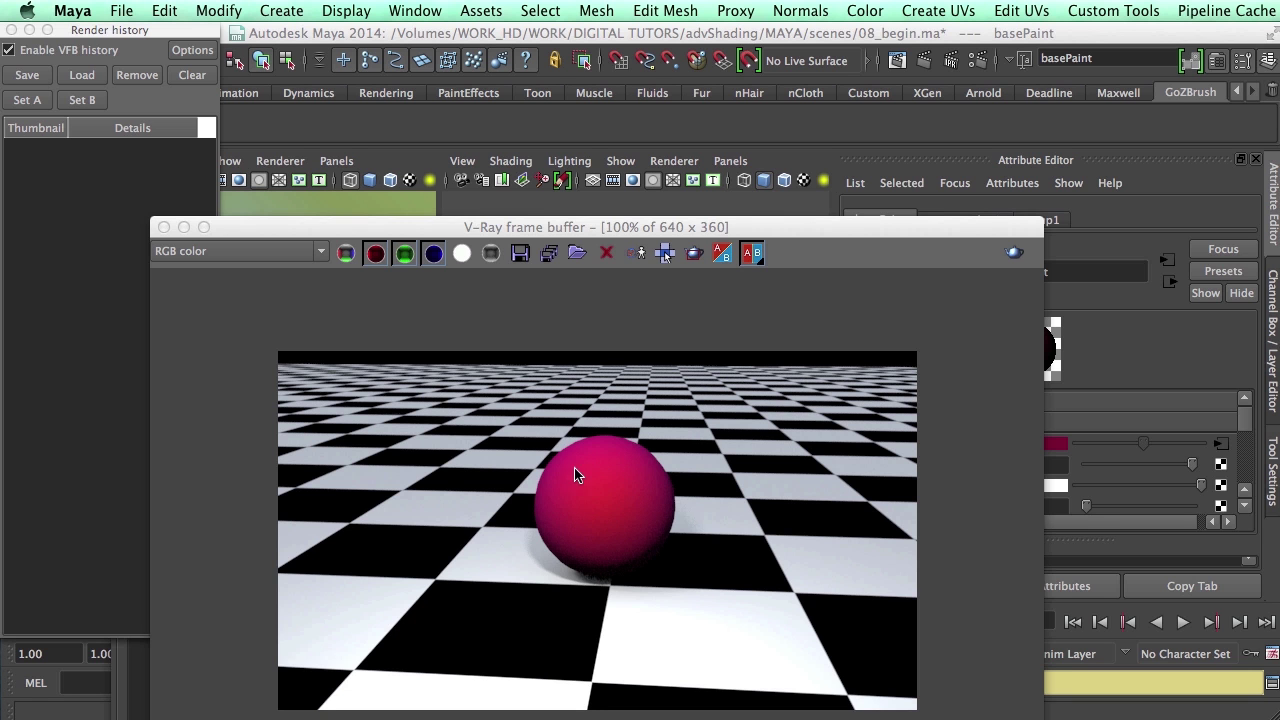
drag(1042, 218, 741, 268)
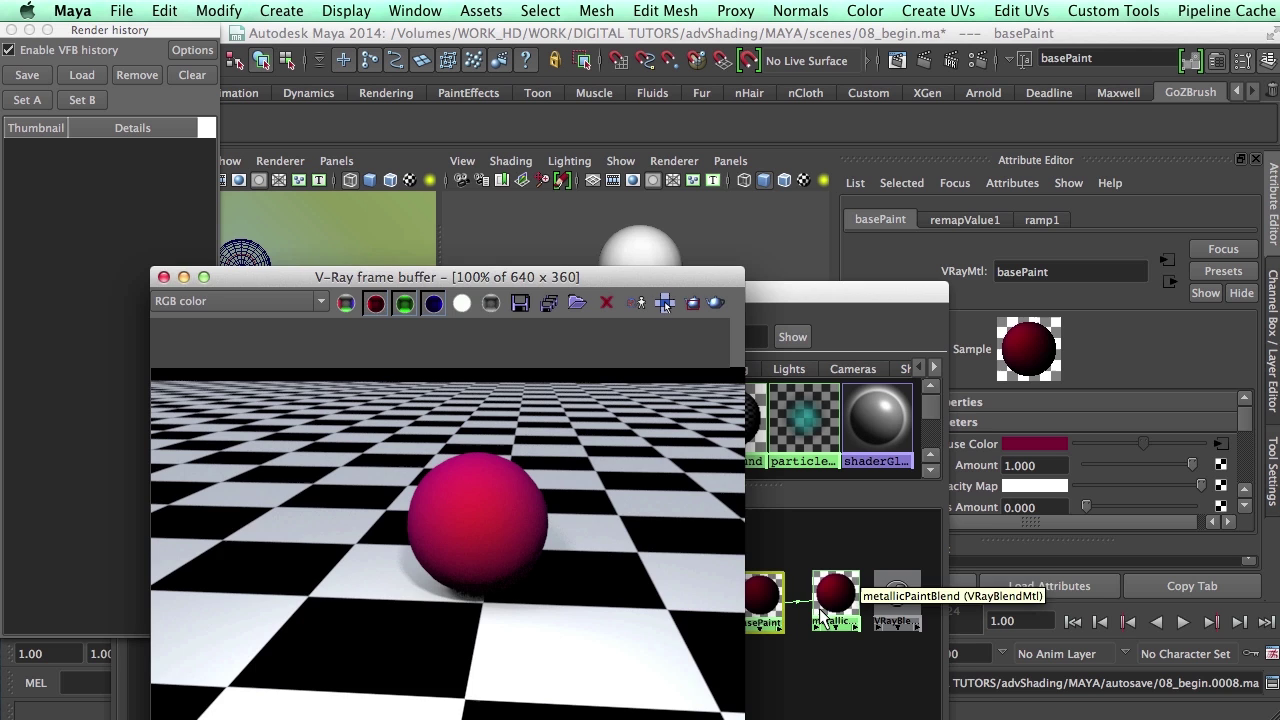
- Select the ramp1 texture node and shift its colour slightly redder
click(769, 598)
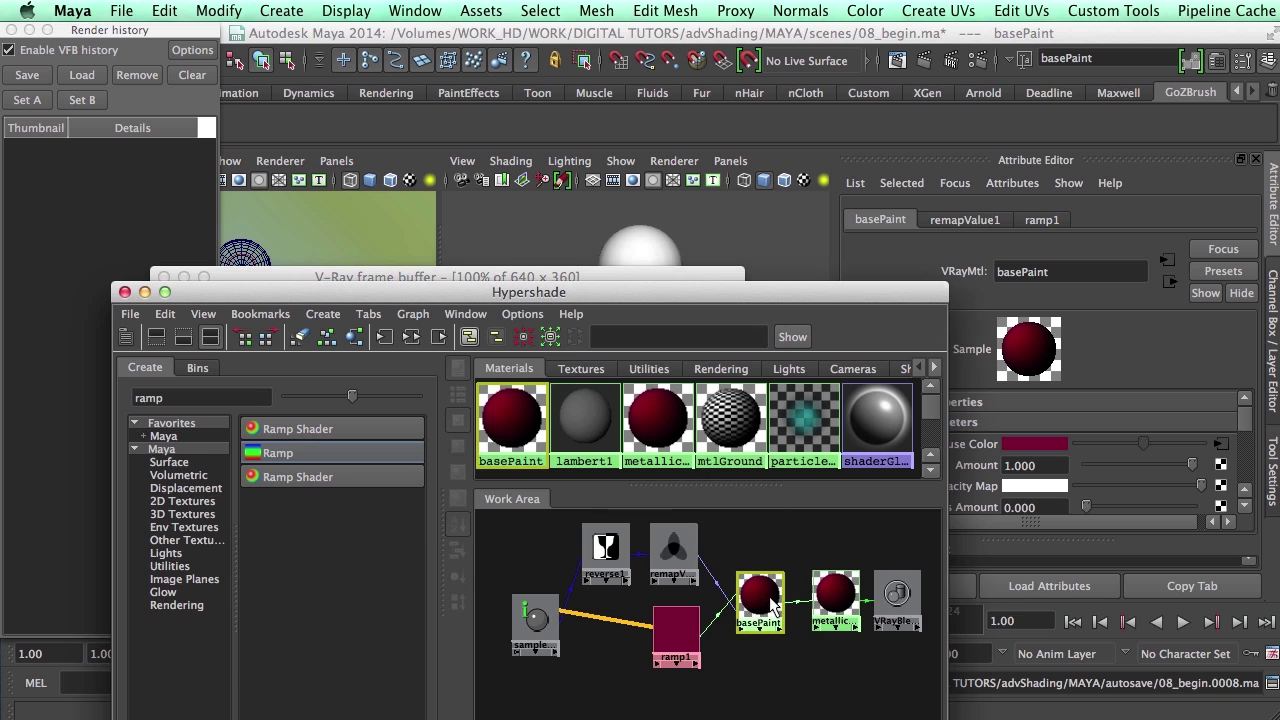
click(676, 628)
click(1042, 476)
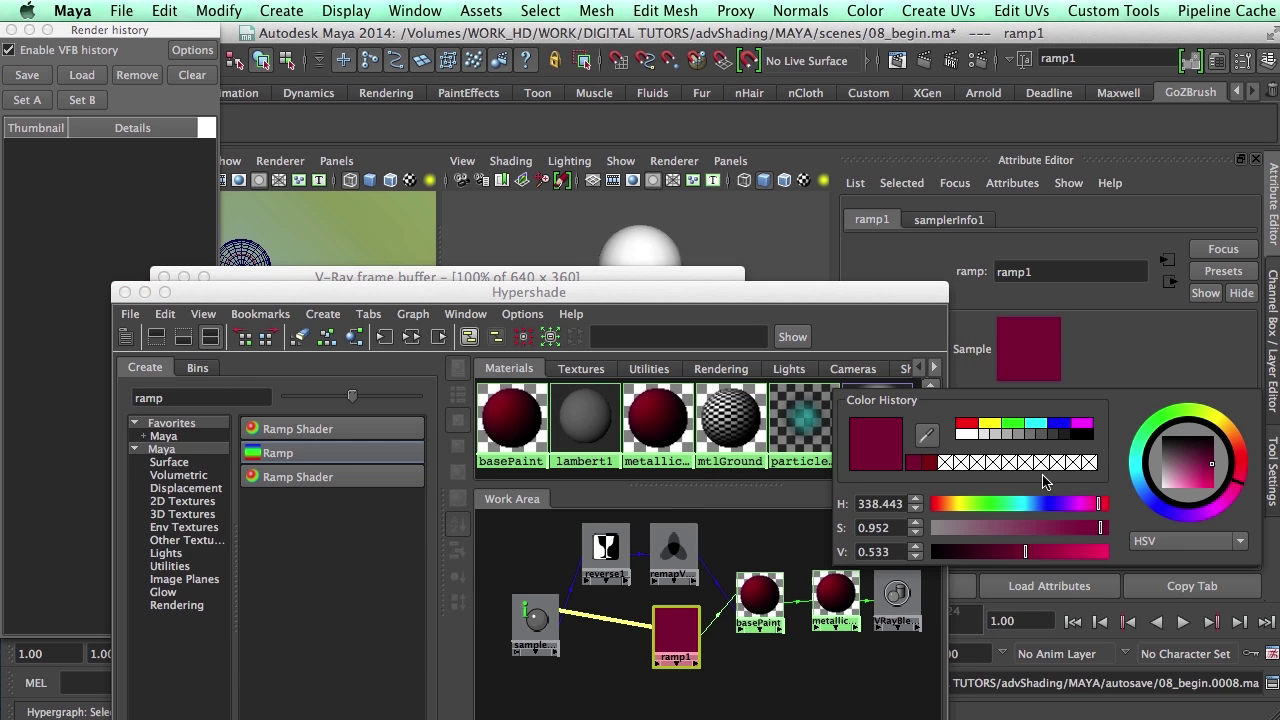
drag(1100, 508, 1088, 508)
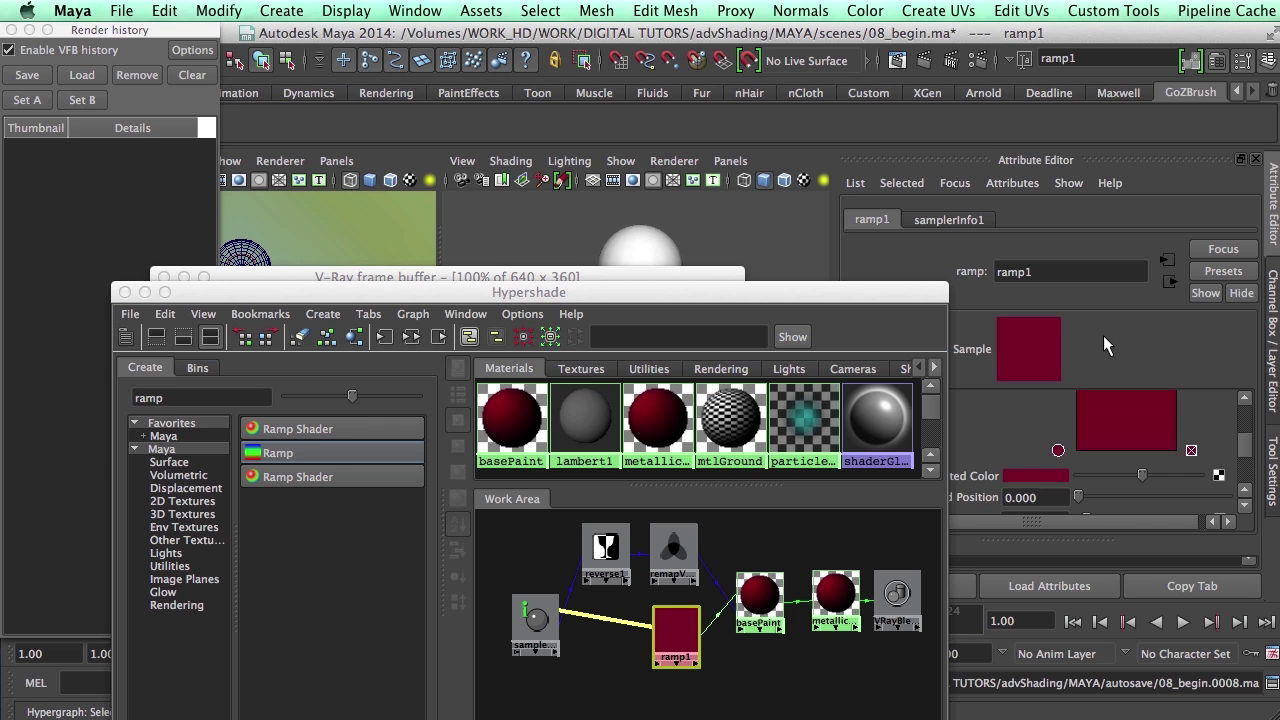
scroll(1228, 452, up, 3)
scroll(1227, 451, down, 3)
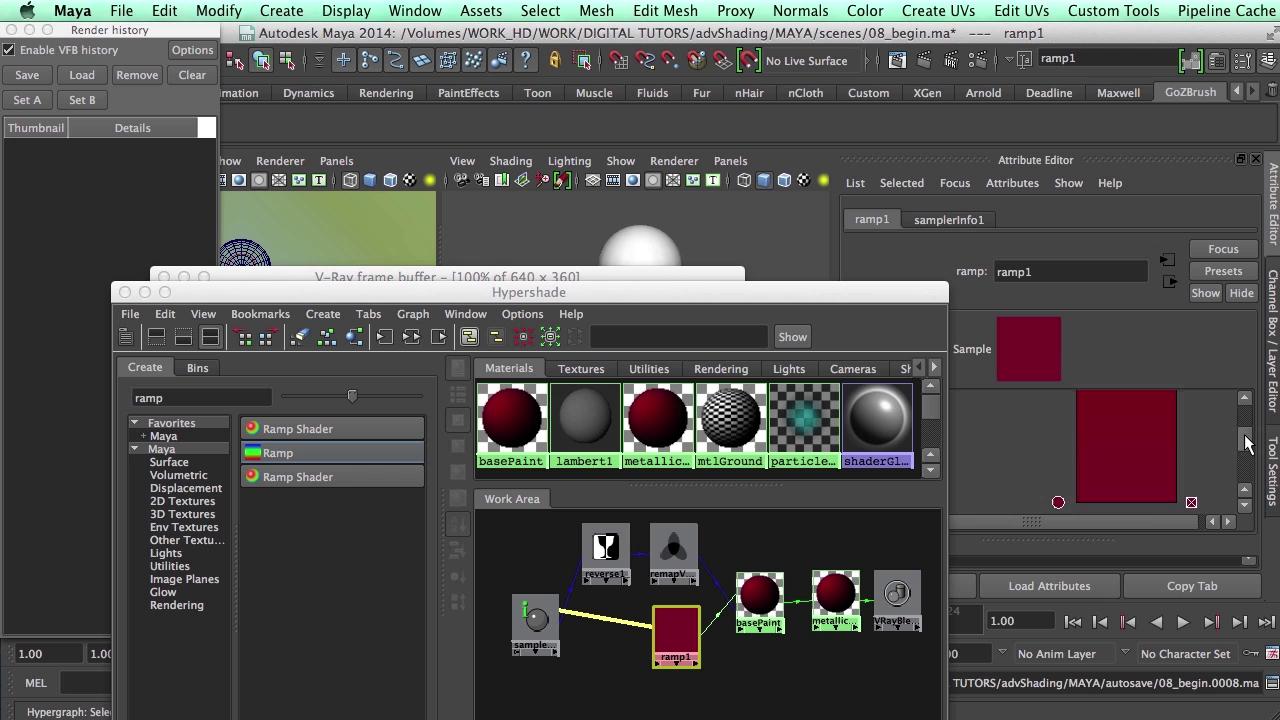
scroll(1226, 450, up, 1)
- Set the ramp1 colour's saturation to 0.875 in the full colour editor
click(1046, 500)
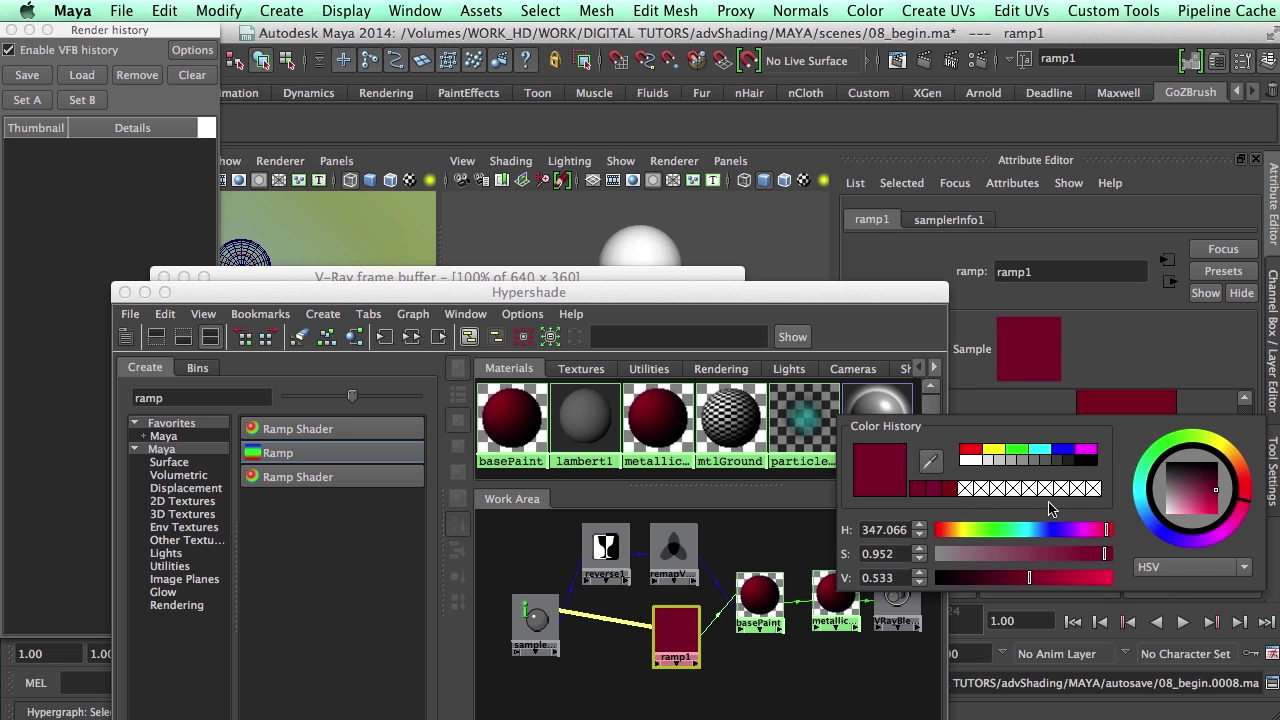
click(1040, 500)
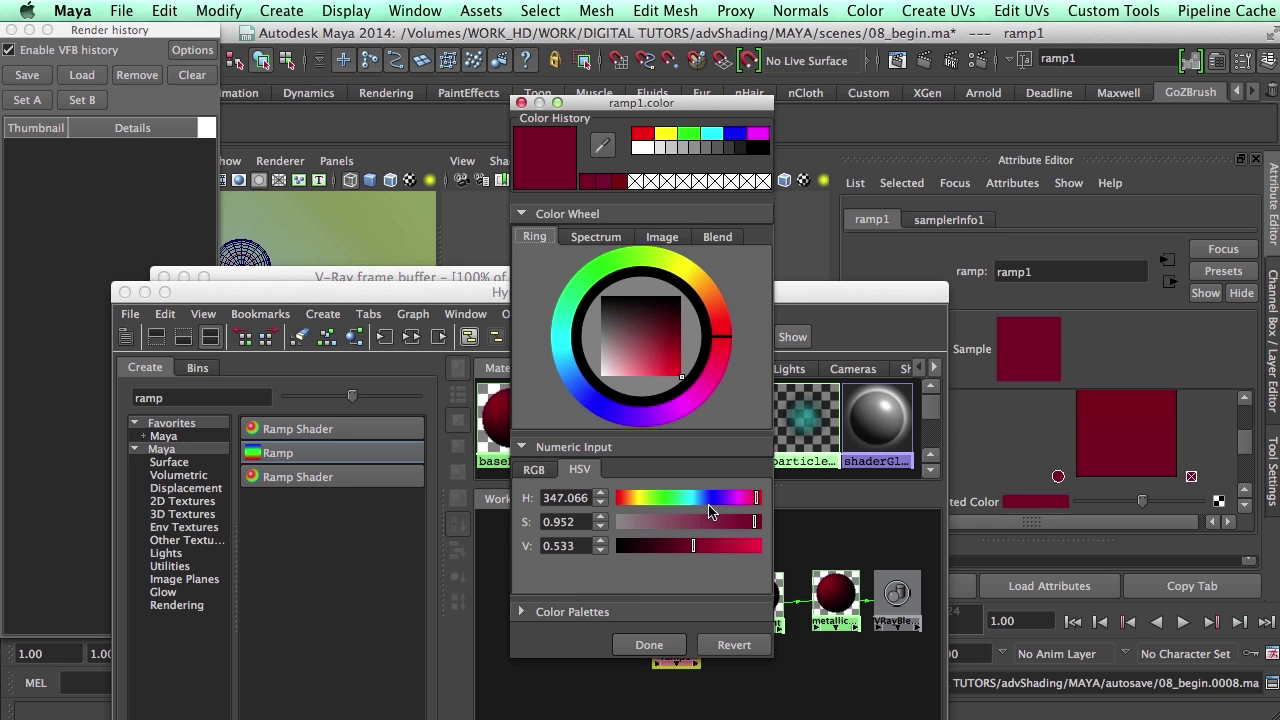
drag(578, 521, 559, 521)
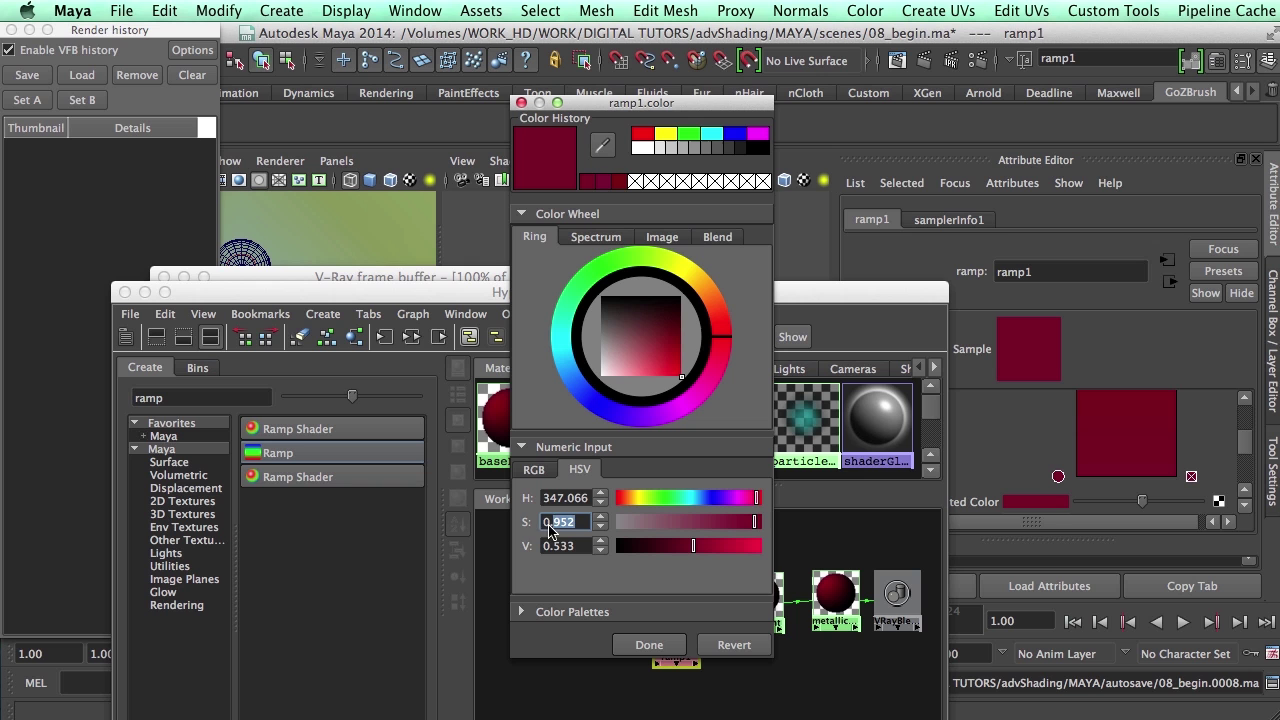
text(87)
key(Tab)
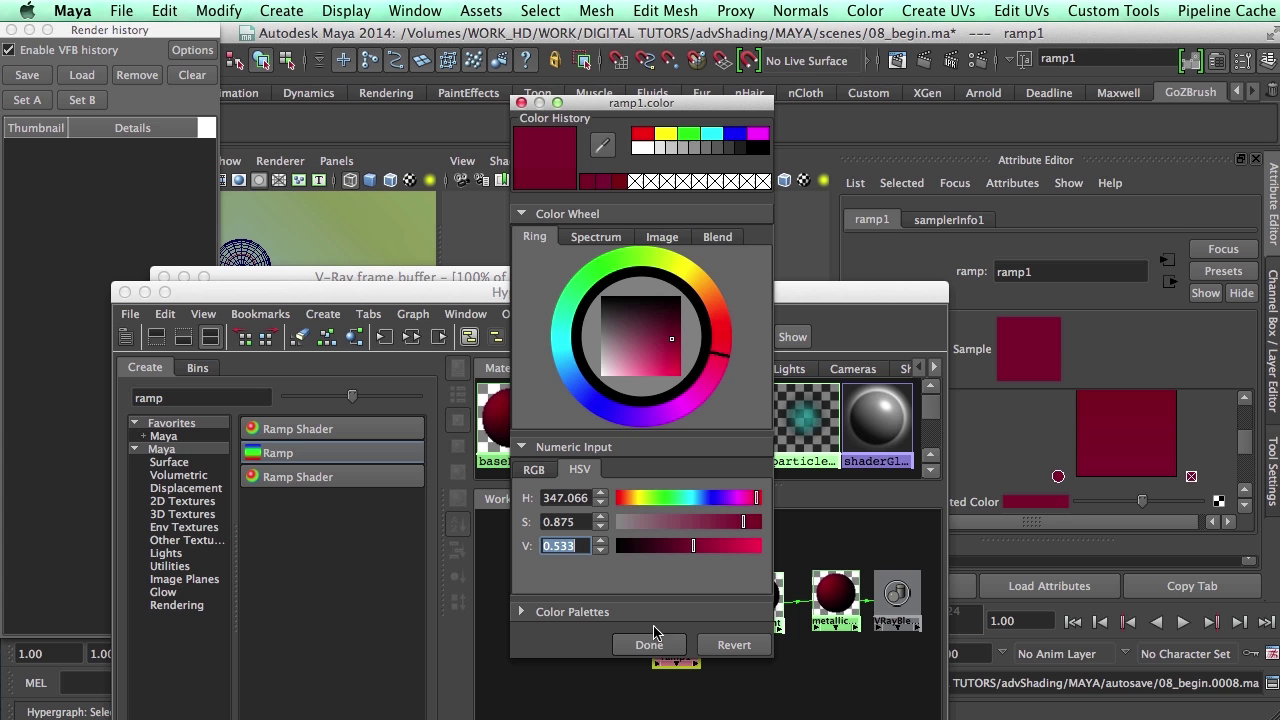
click(521, 103)
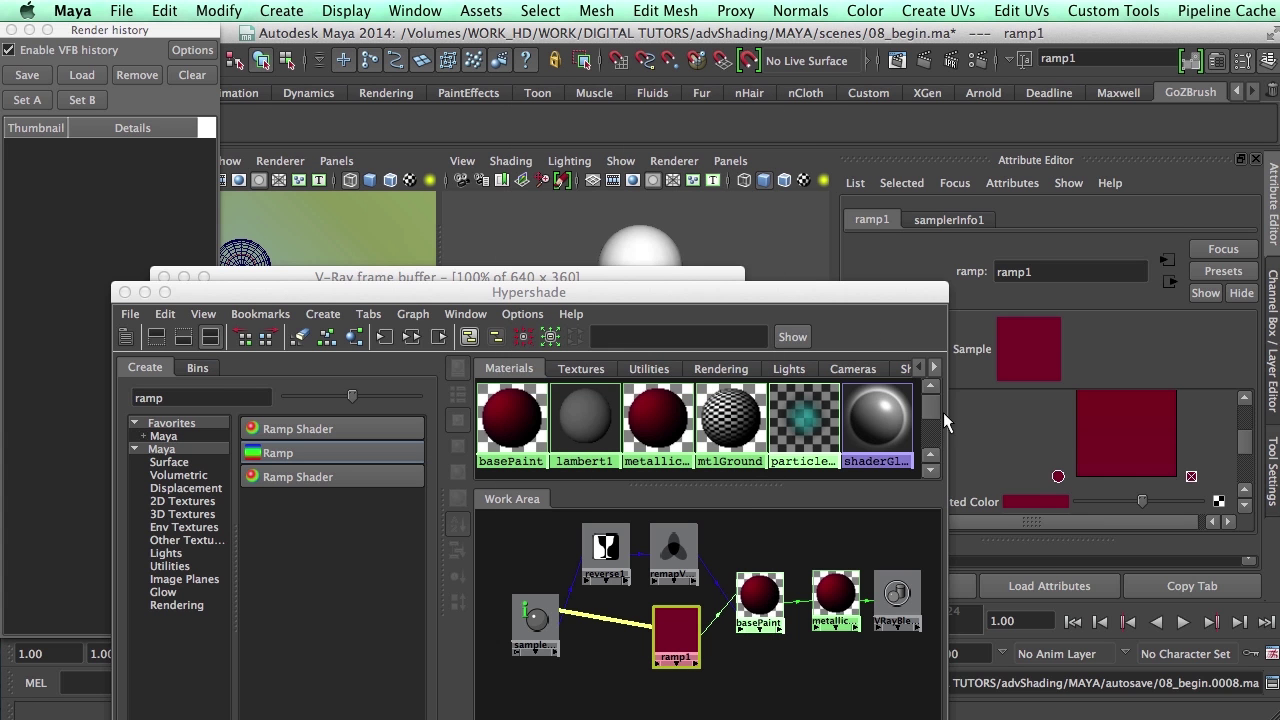
- Set the ramp1 colour's hue to 345 for a crimson tone and apply it
click(1033, 503)
click(1016, 502)
click(589, 513)
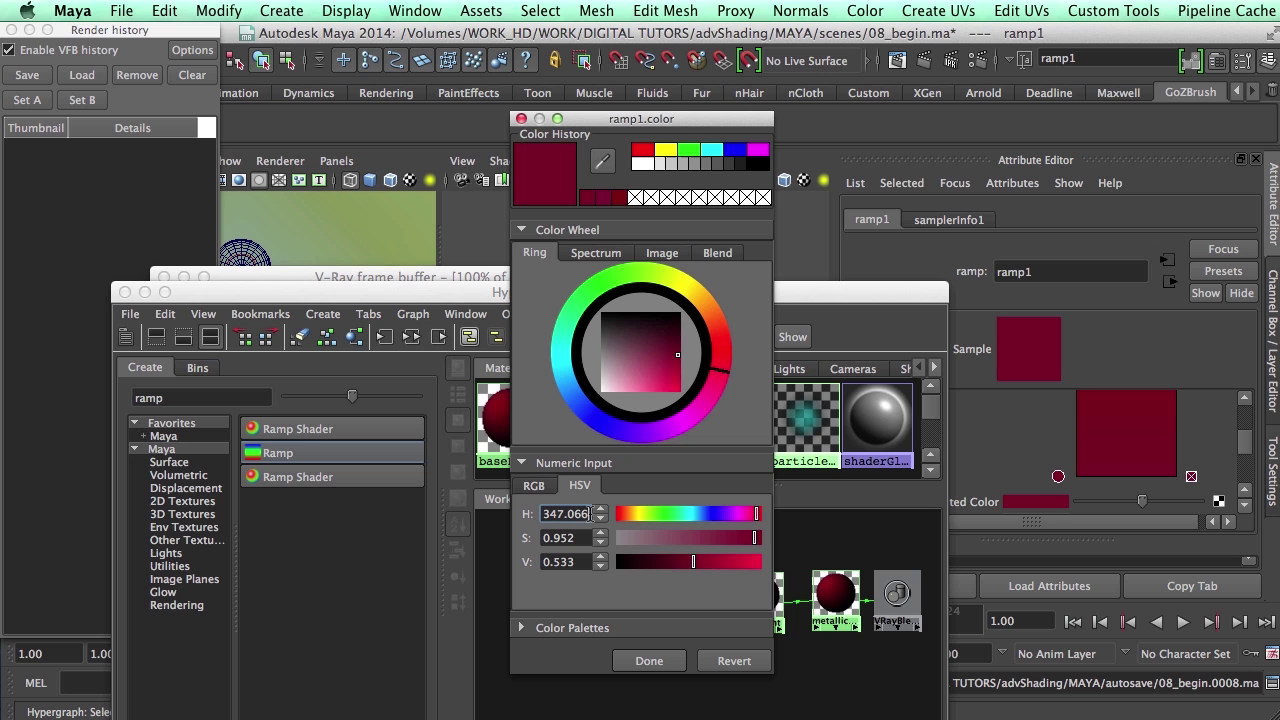
drag(756, 513, 766, 515)
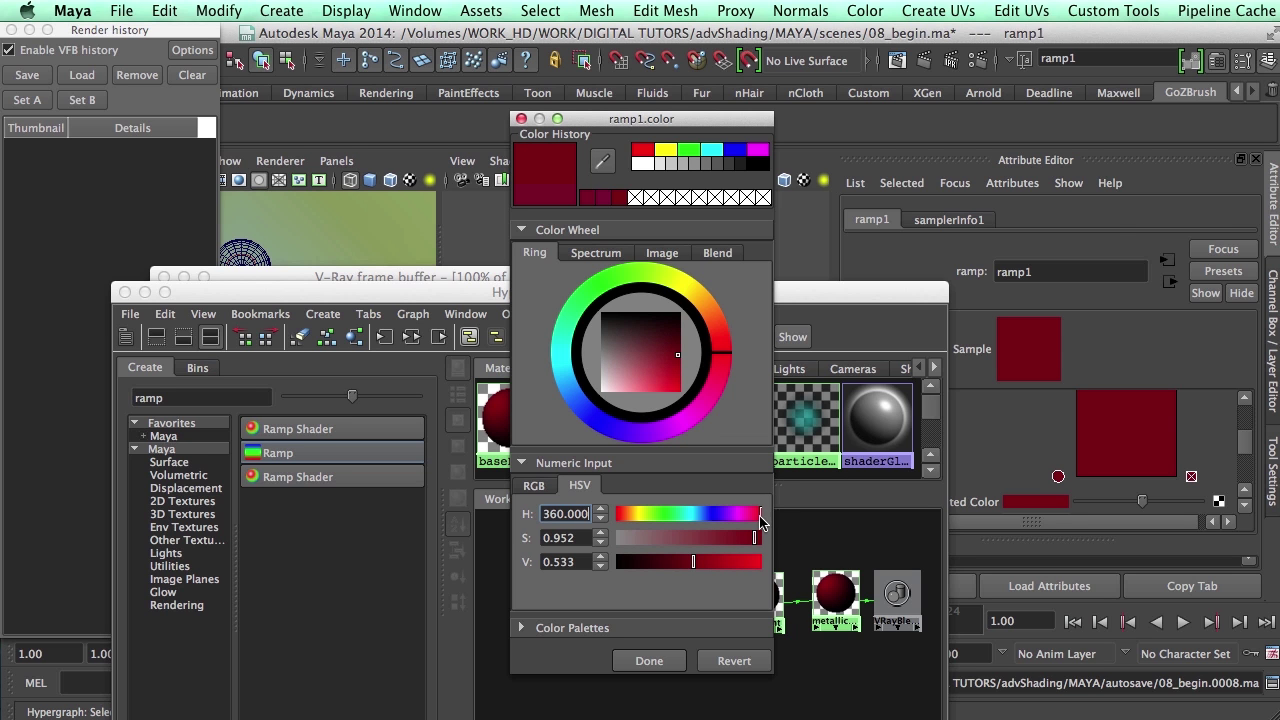
drag(759, 517, 751, 524)
text(345)
key(Tab)
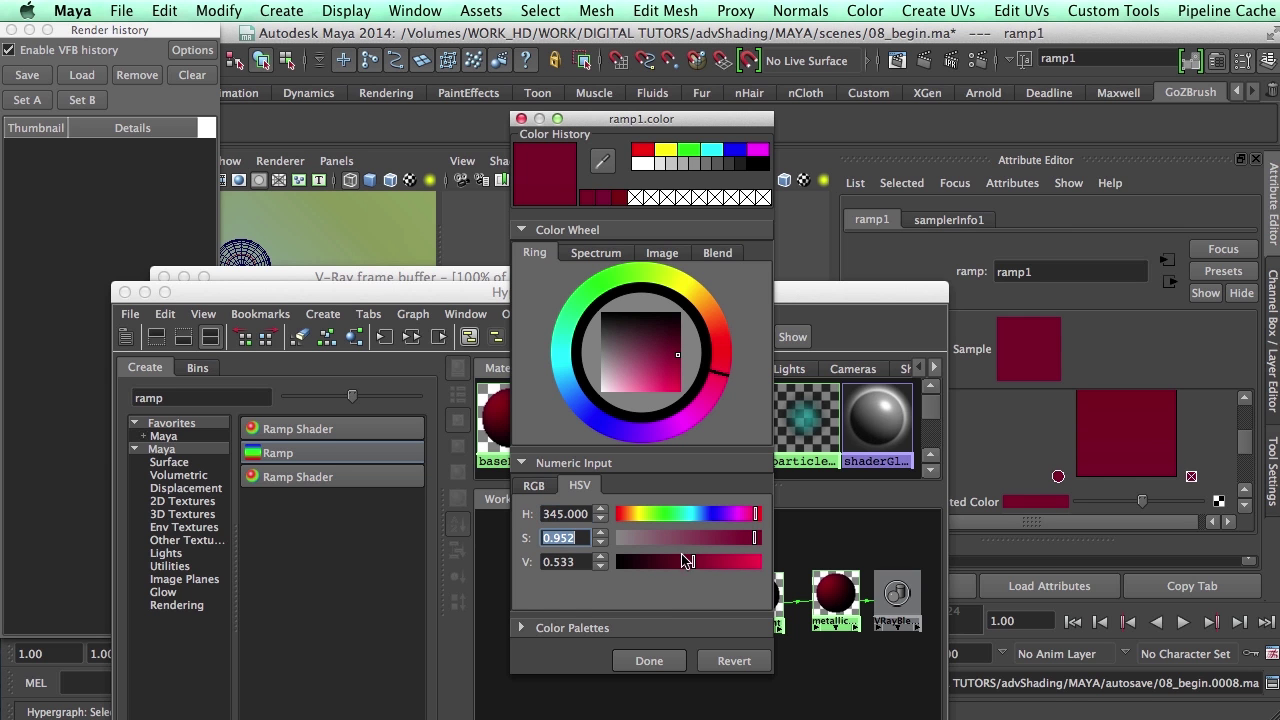
click(648, 661)
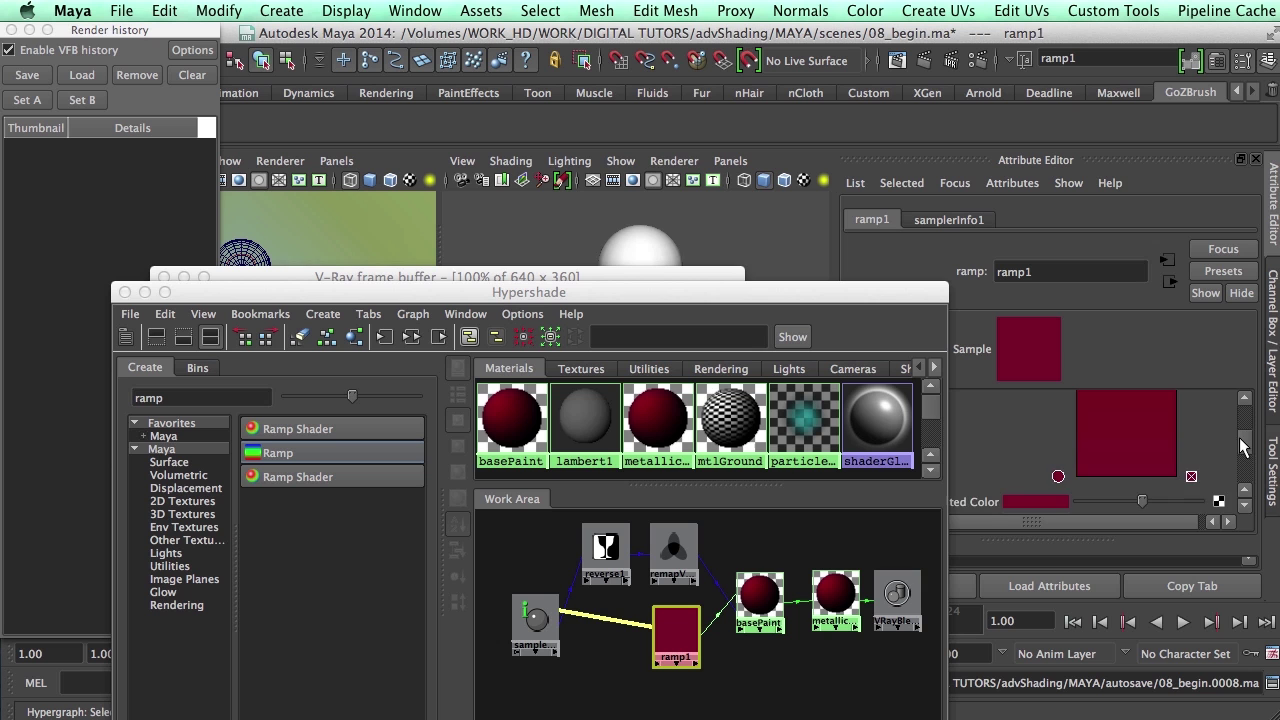
mouse_move(1245, 445)
mouse_down()
mouse_move(1246, 430)
mouse_move(1252, 450)
mouse_up()
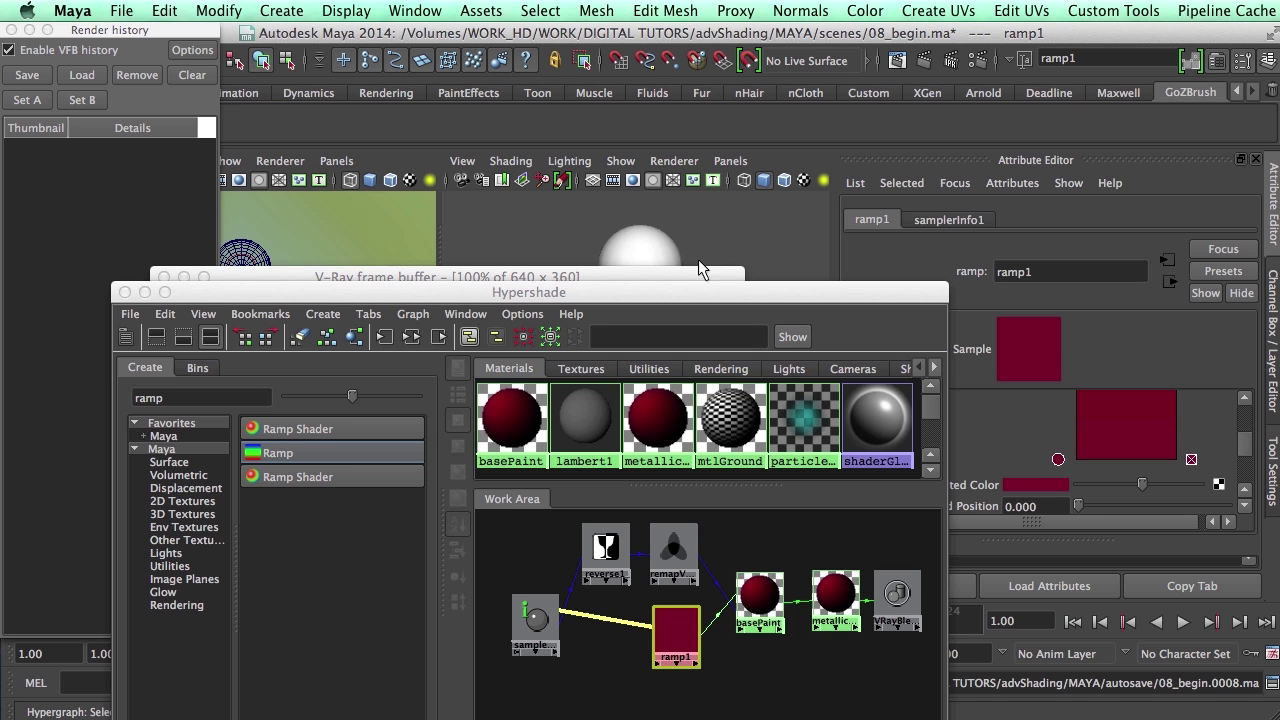
- Re-render only a marked region around the sphere in the V-Ray frame buffer
drag(656, 278, 560, 149)
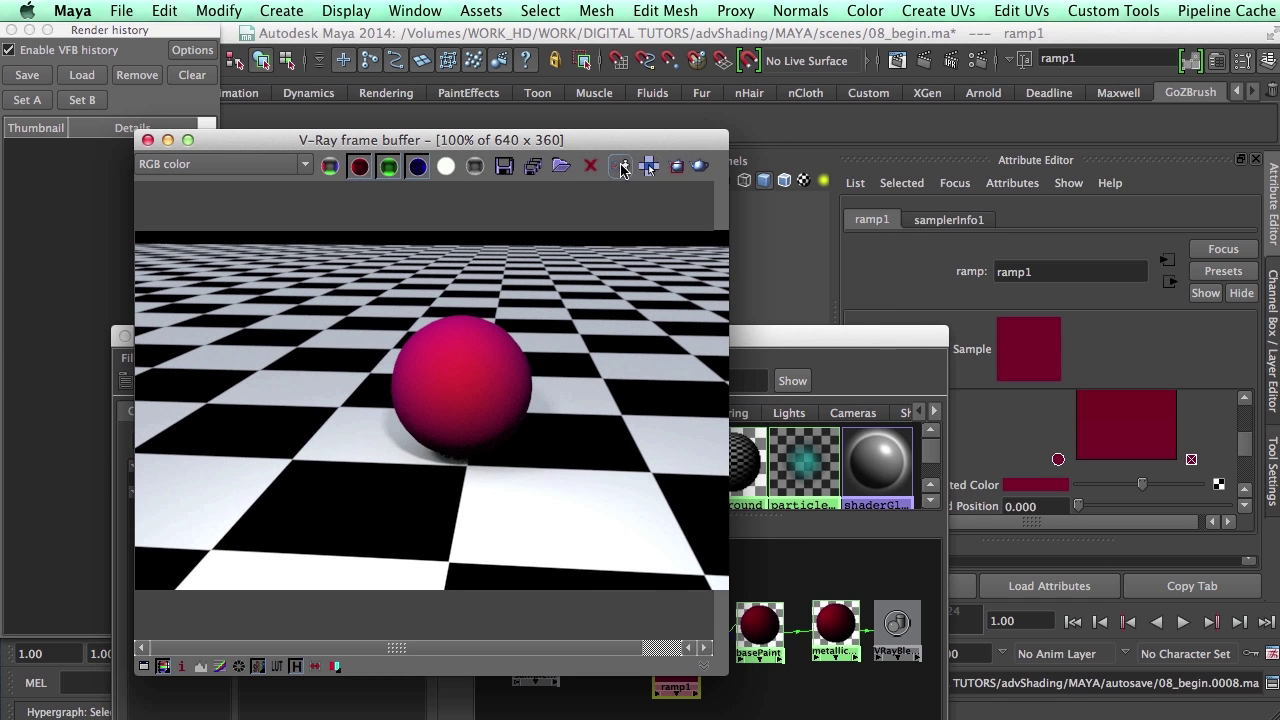
click(677, 166)
drag(376, 294, 548, 478)
click(698, 168)
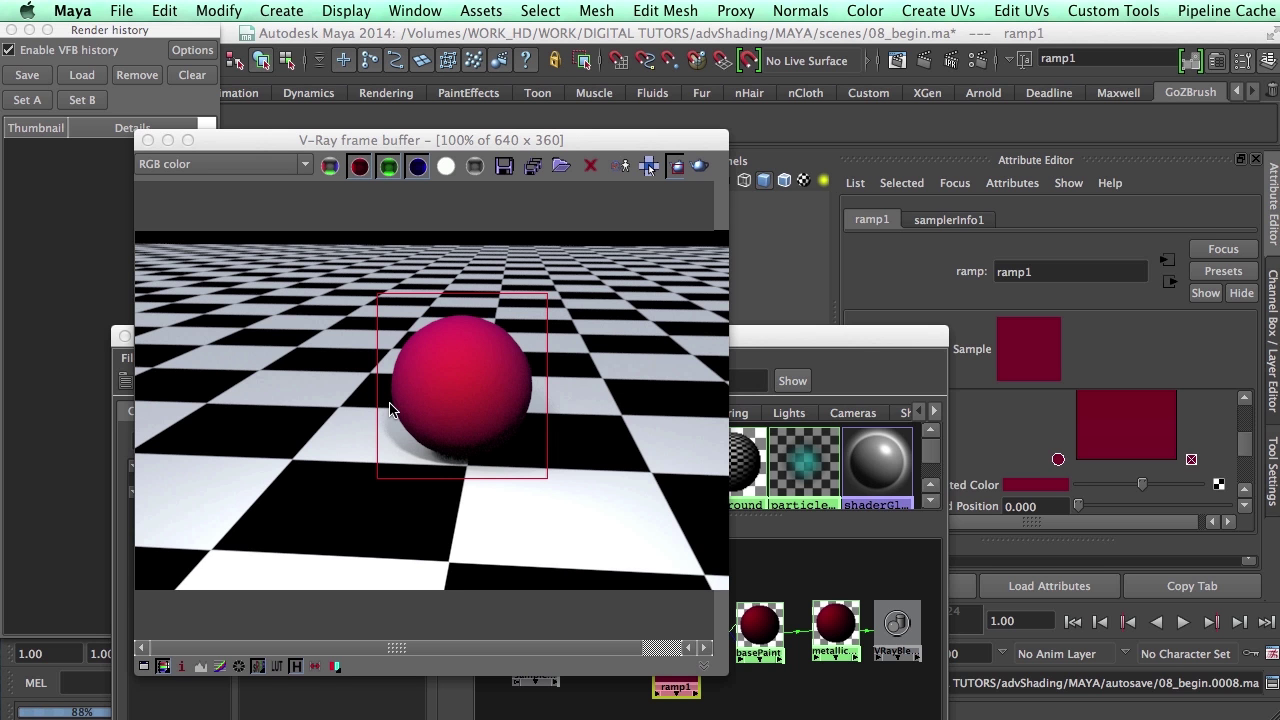
- Reposition Hypershade and shrink the V-Ray render view so both fit side by side
drag(857, 337, 756, 325)
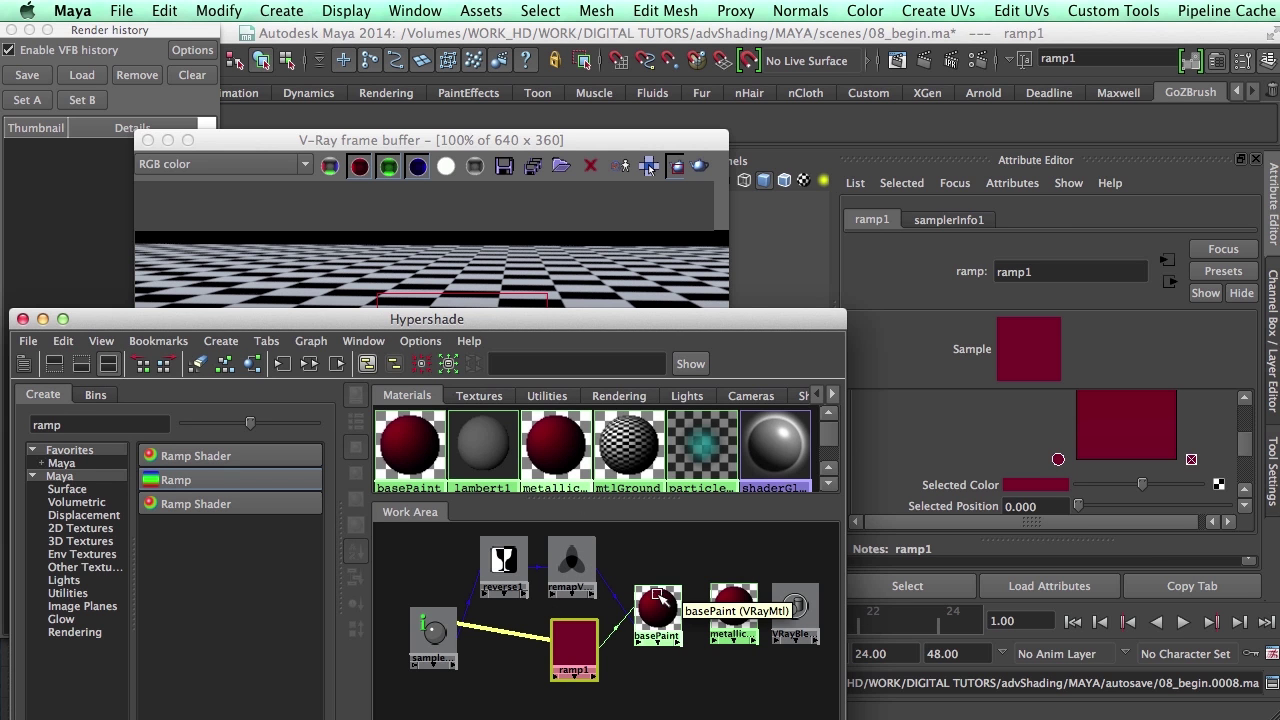
drag(650, 148, 620, 71)
drag(690, 588, 688, 375)
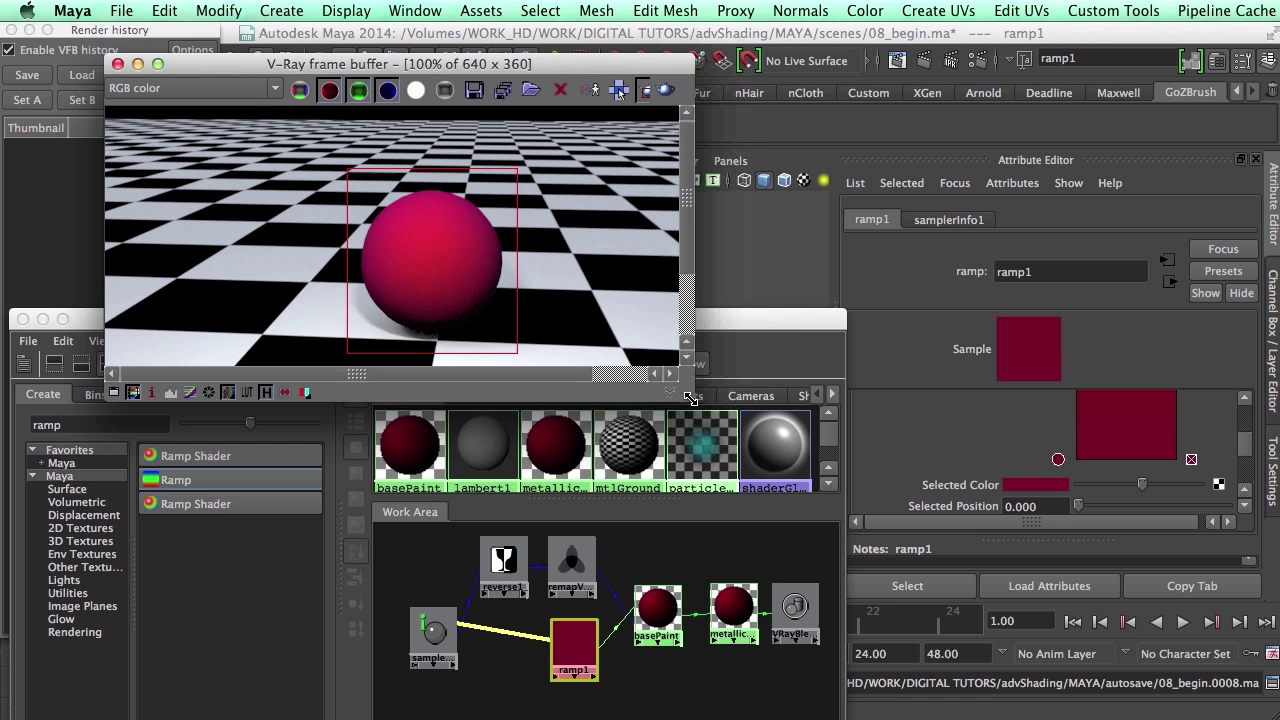
drag(762, 326, 749, 345)
- Drag basePaint's Reflection Color to full white, then expand remapValue1's Value curve in a large editor
click(648, 628)
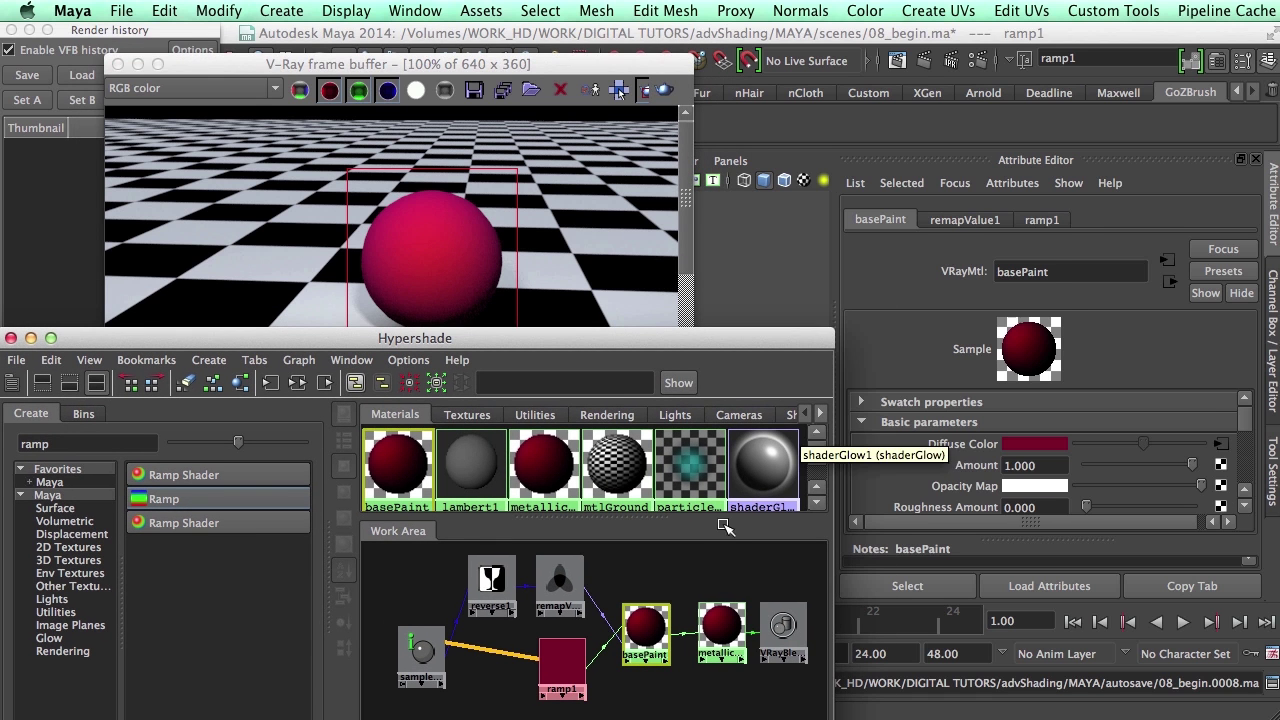
click(1080, 428)
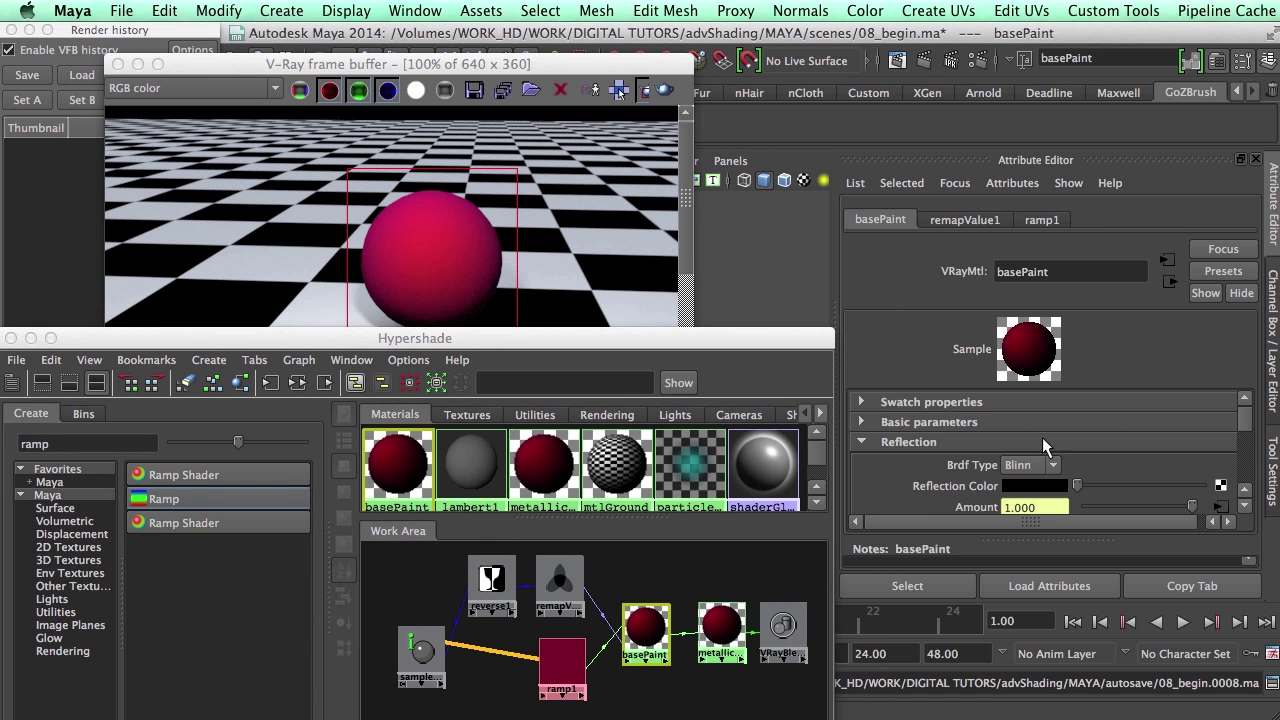
drag(1080, 485, 1205, 485)
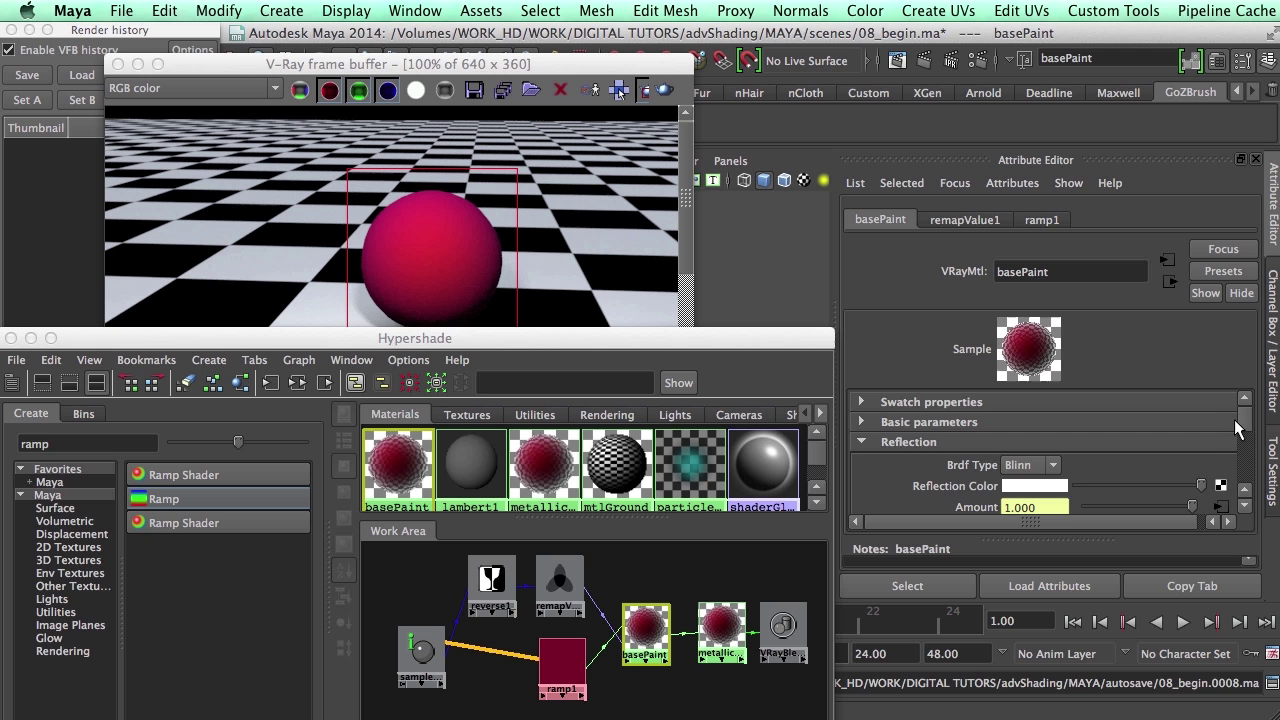
mouse_move(1247, 424)
mouse_down()
mouse_move(1247, 452)
mouse_move(1247, 440)
mouse_up()
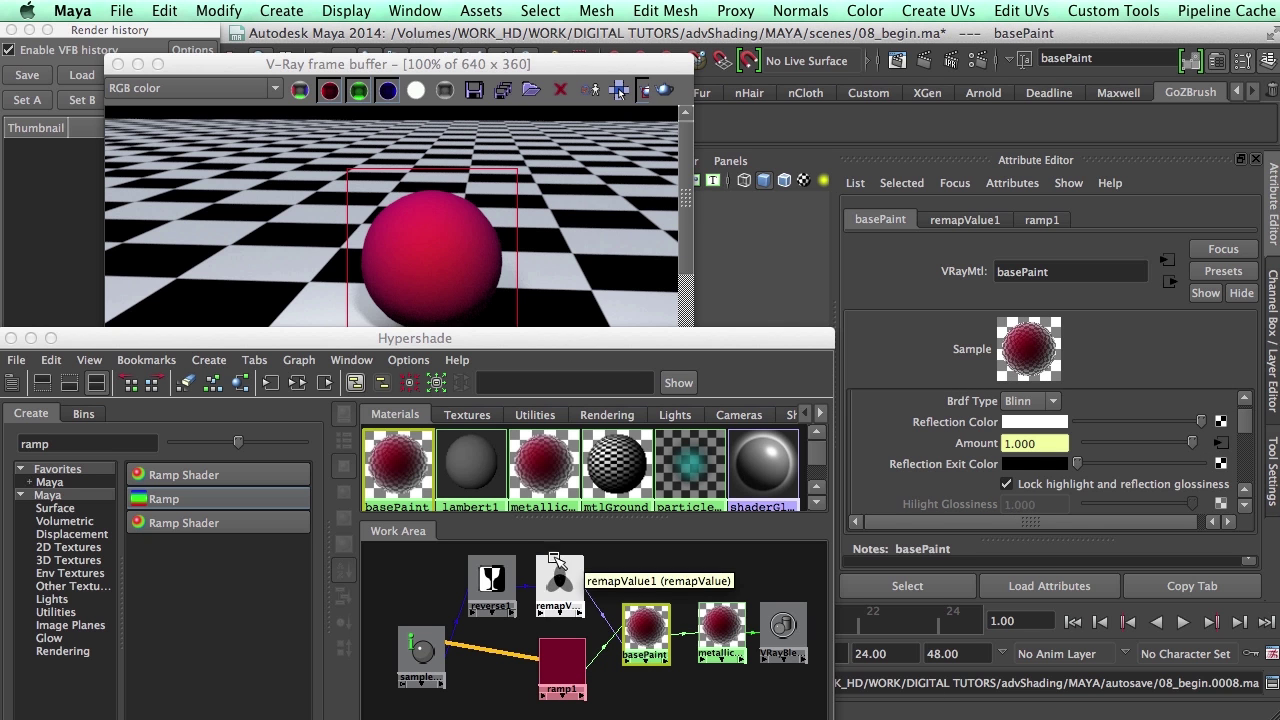
click(550, 590)
click(1211, 497)
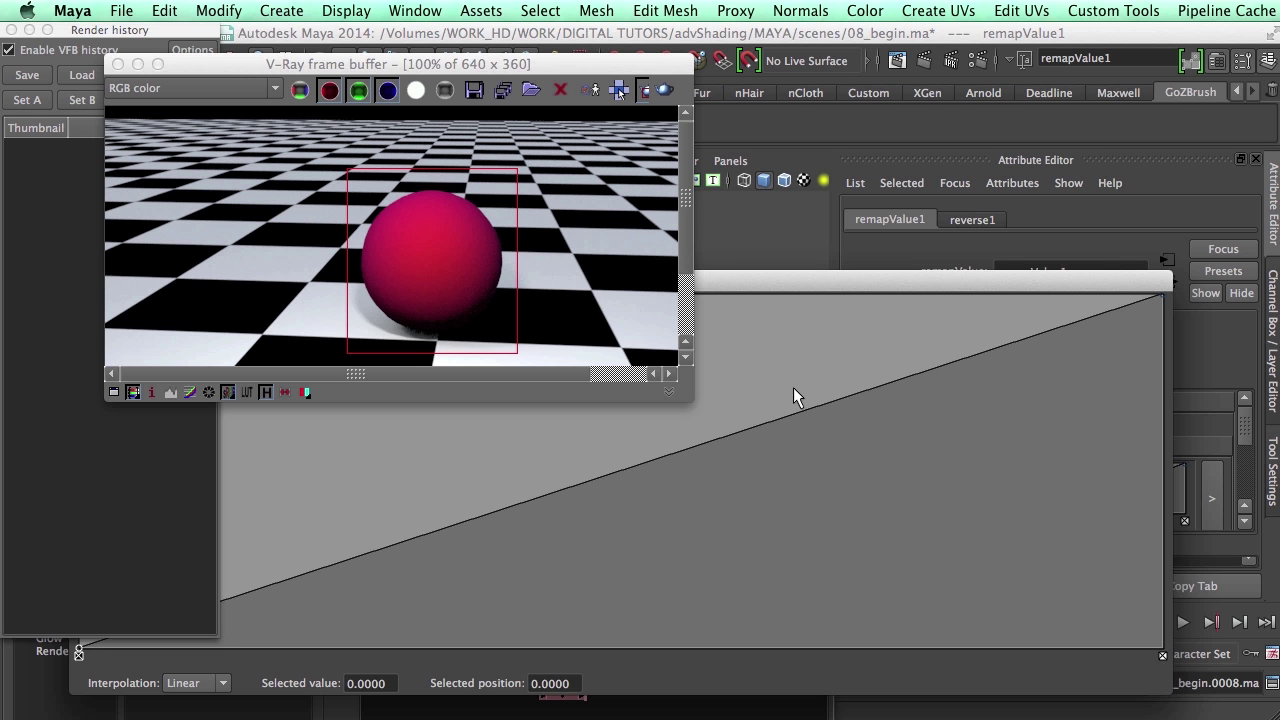
- Raise the curve start to about 0.4, add points at 0.6338, 0.9280 and 0.7878, using Spline interpolation
click(844, 268)
drag(86, 596, 78, 456)
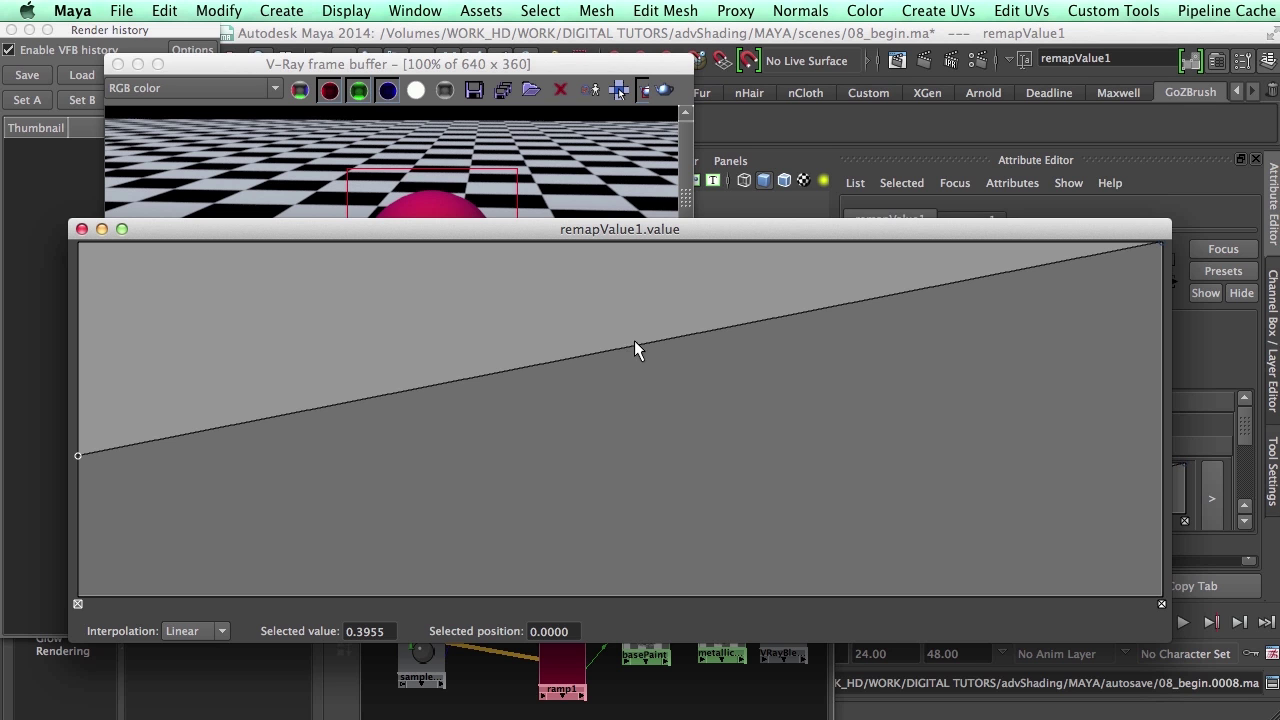
drag(635, 343, 765, 437)
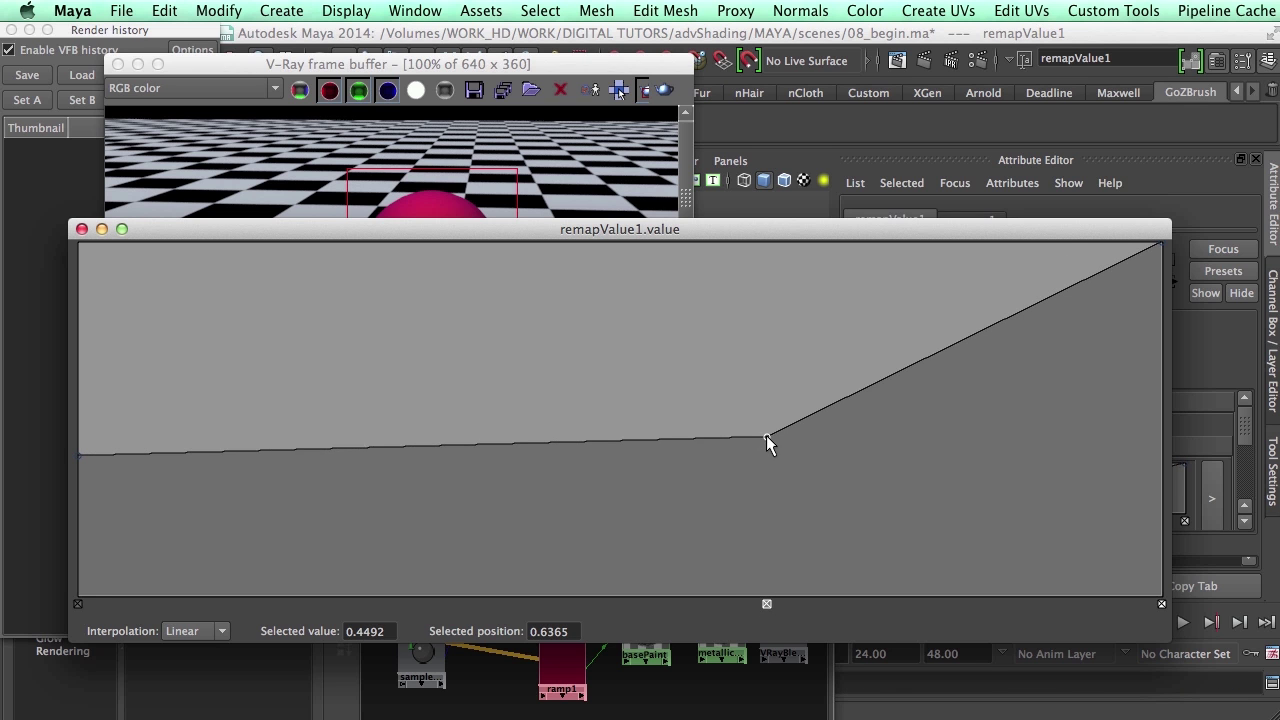
click(224, 634)
click(200, 687)
click(985, 332)
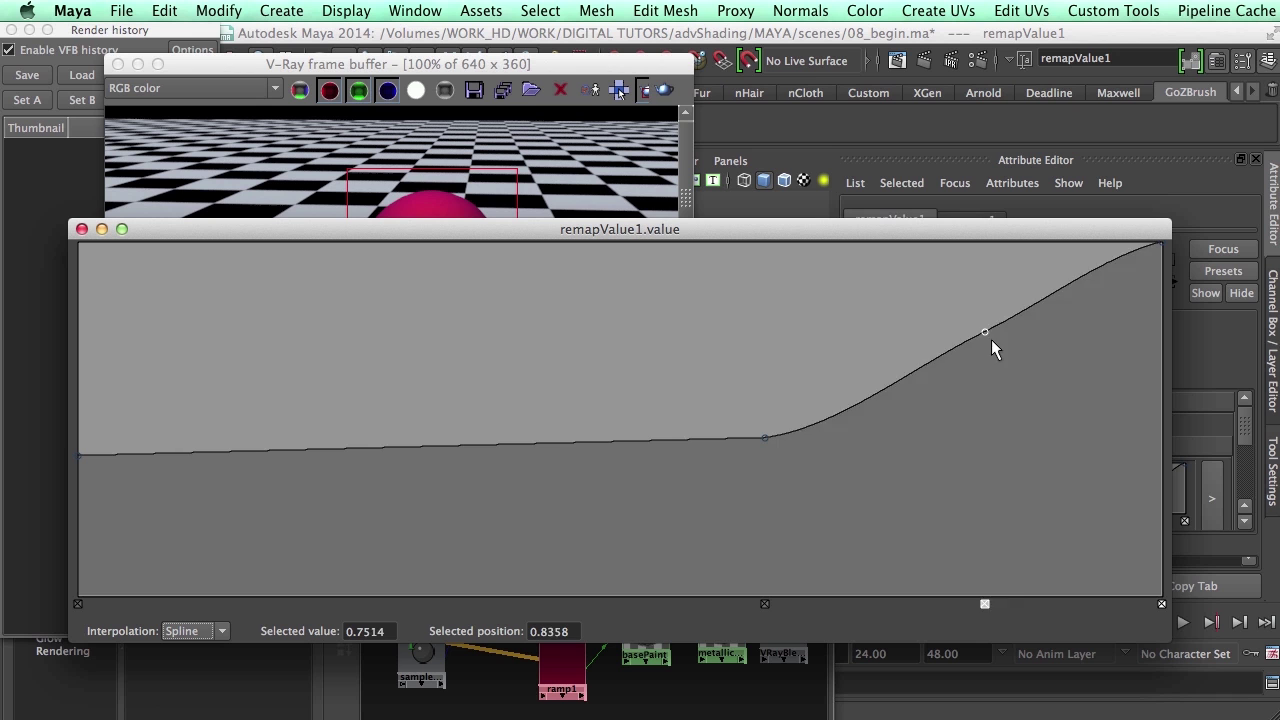
drag(991, 340, 1071, 416)
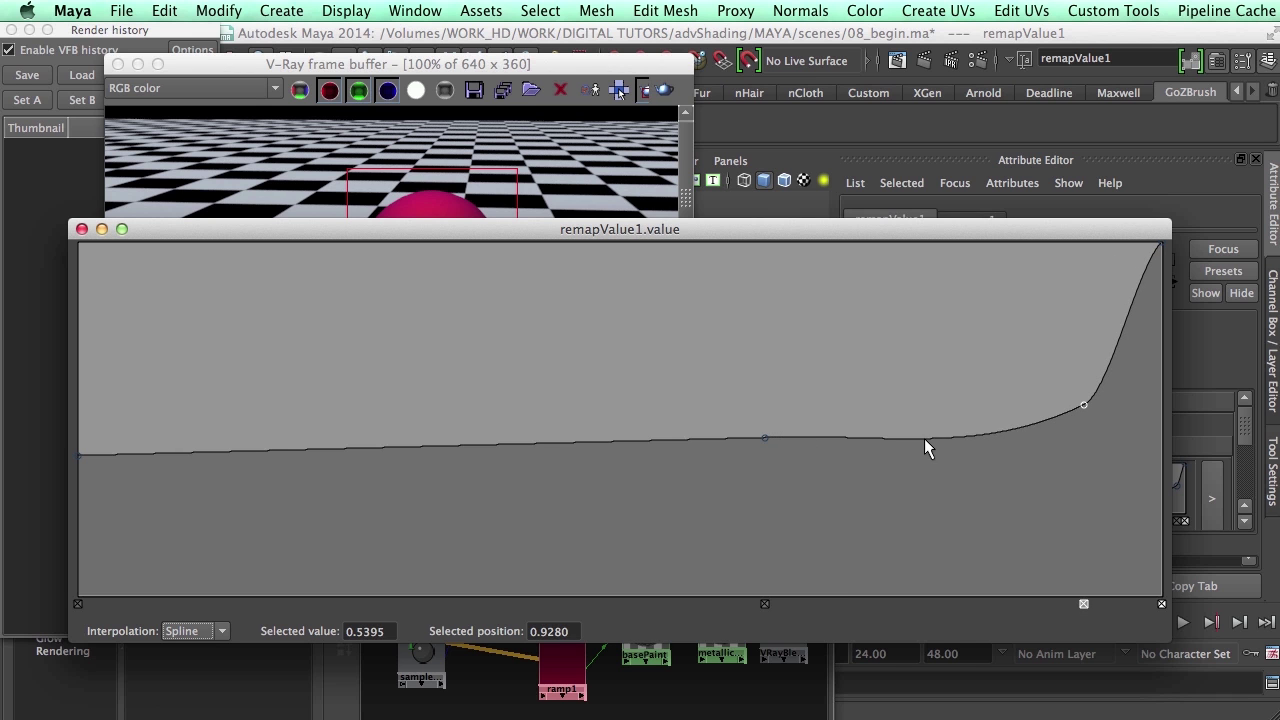
drag(926, 438, 931, 451)
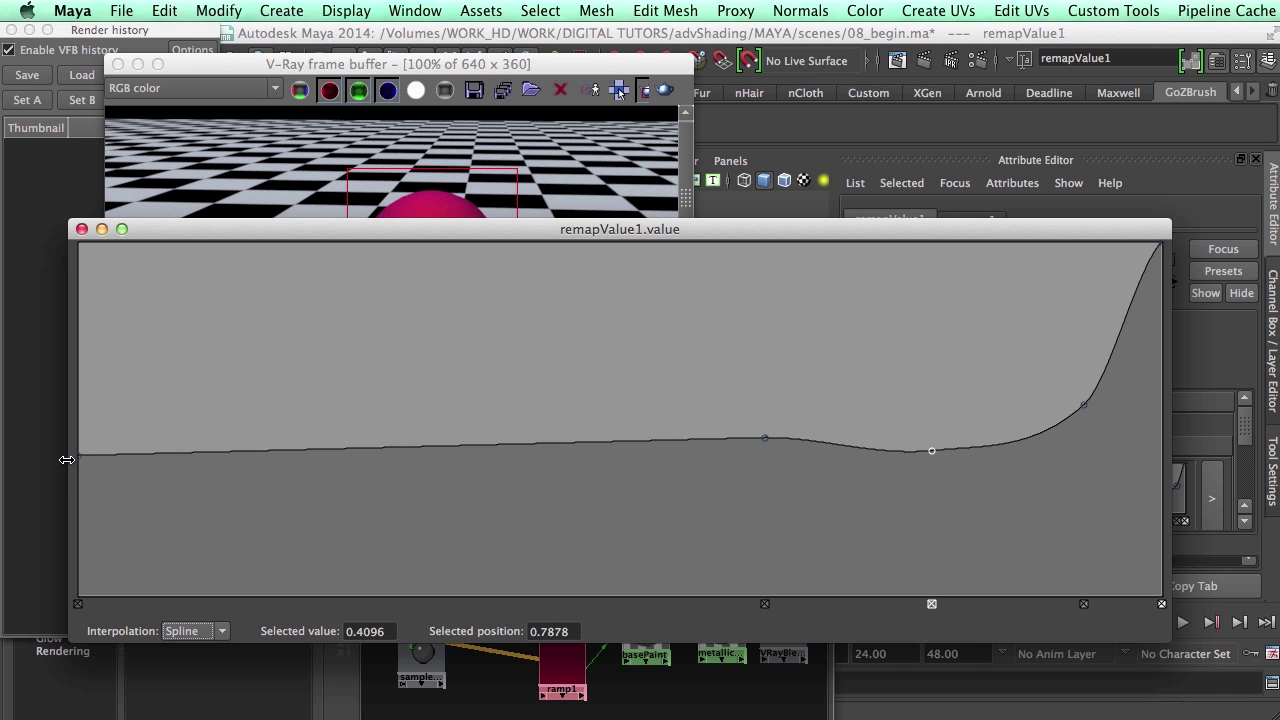
click(80, 455)
click(212, 630)
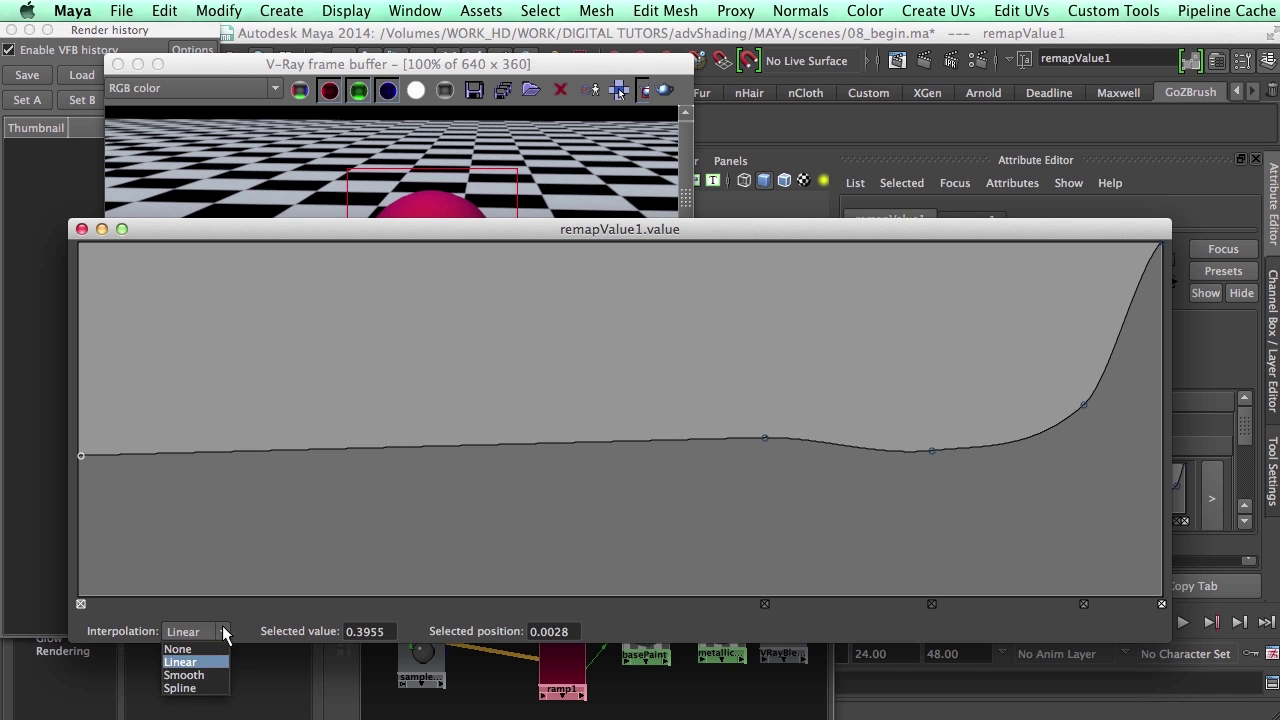
click(181, 688)
drag(81, 454, 77, 454)
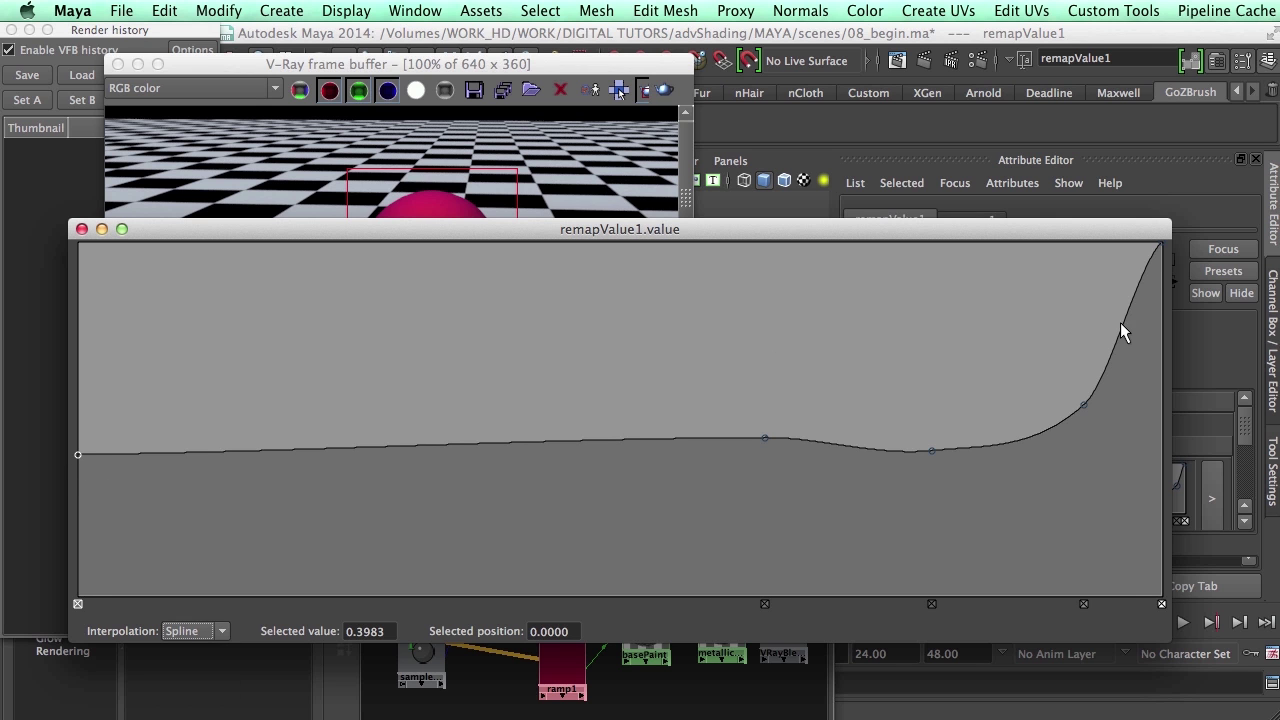
- Add an upper point on the steep end and fine-tune the dip and 0.6338 points
drag(1120, 332, 1143, 318)
drag(1085, 403, 1057, 410)
drag(1143, 317, 1131, 309)
click(930, 450)
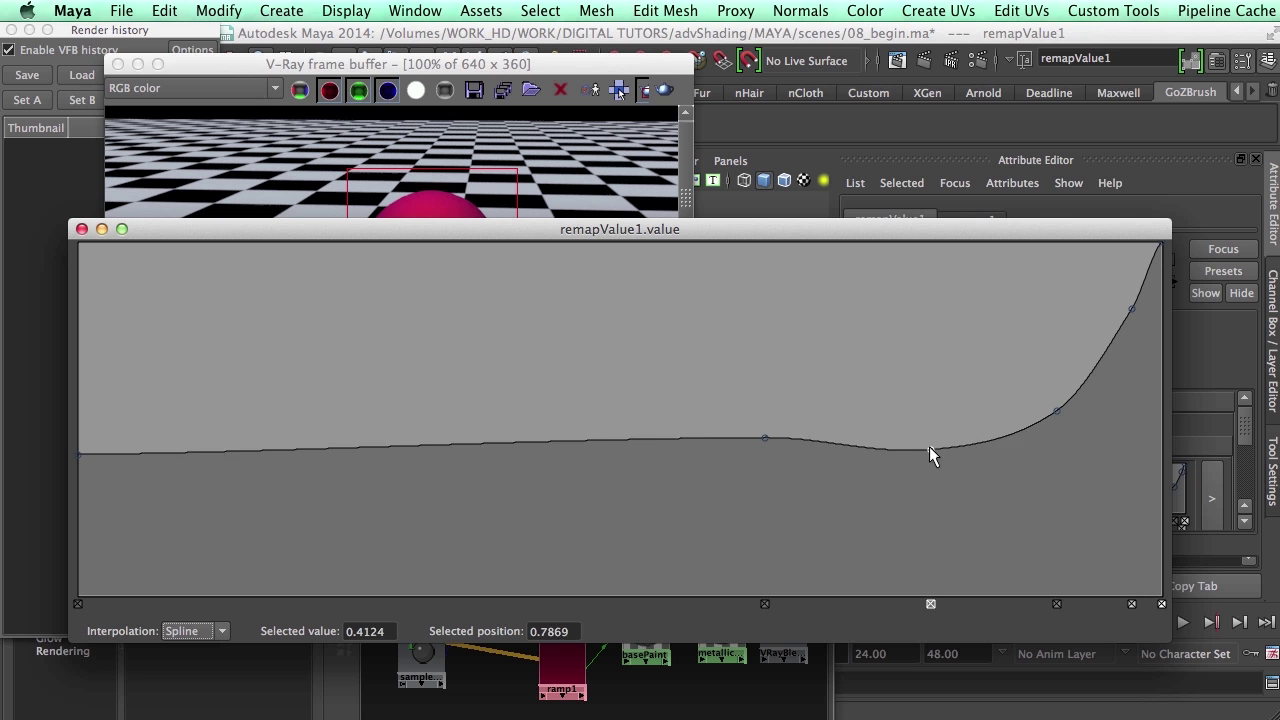
drag(930, 450, 919, 441)
click(764, 437)
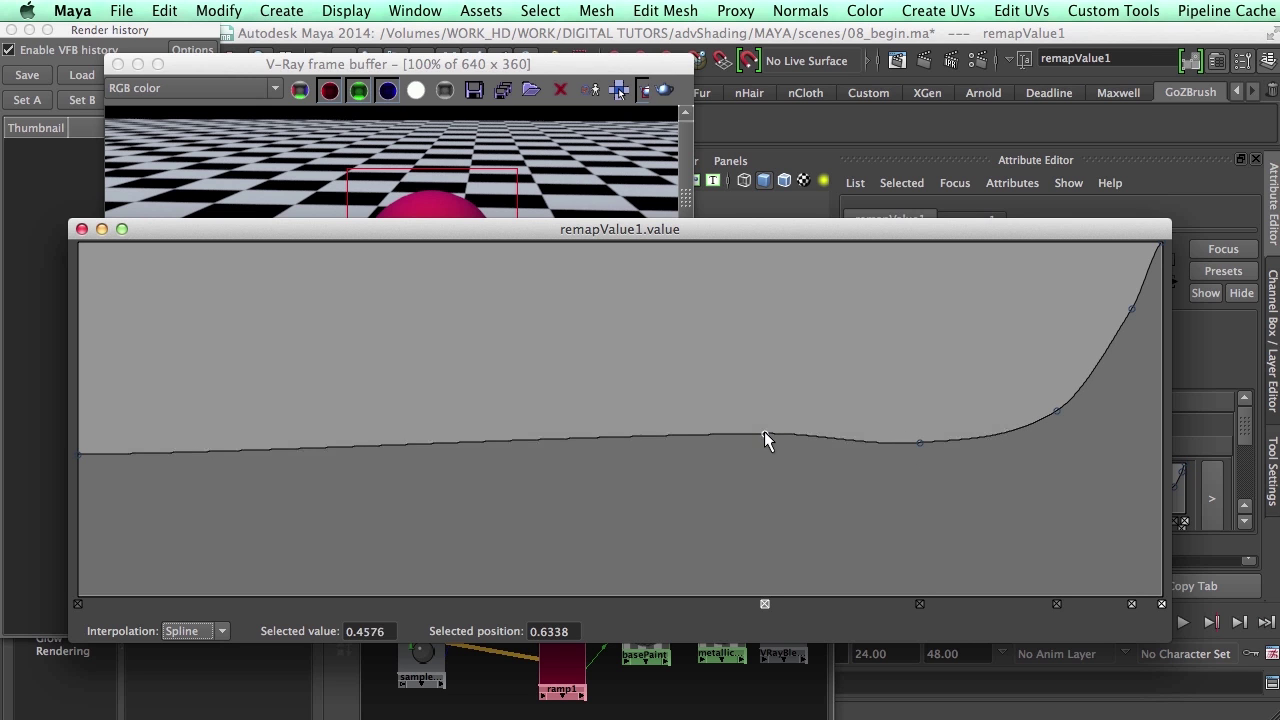
drag(764, 432, 764, 434)
click(919, 442)
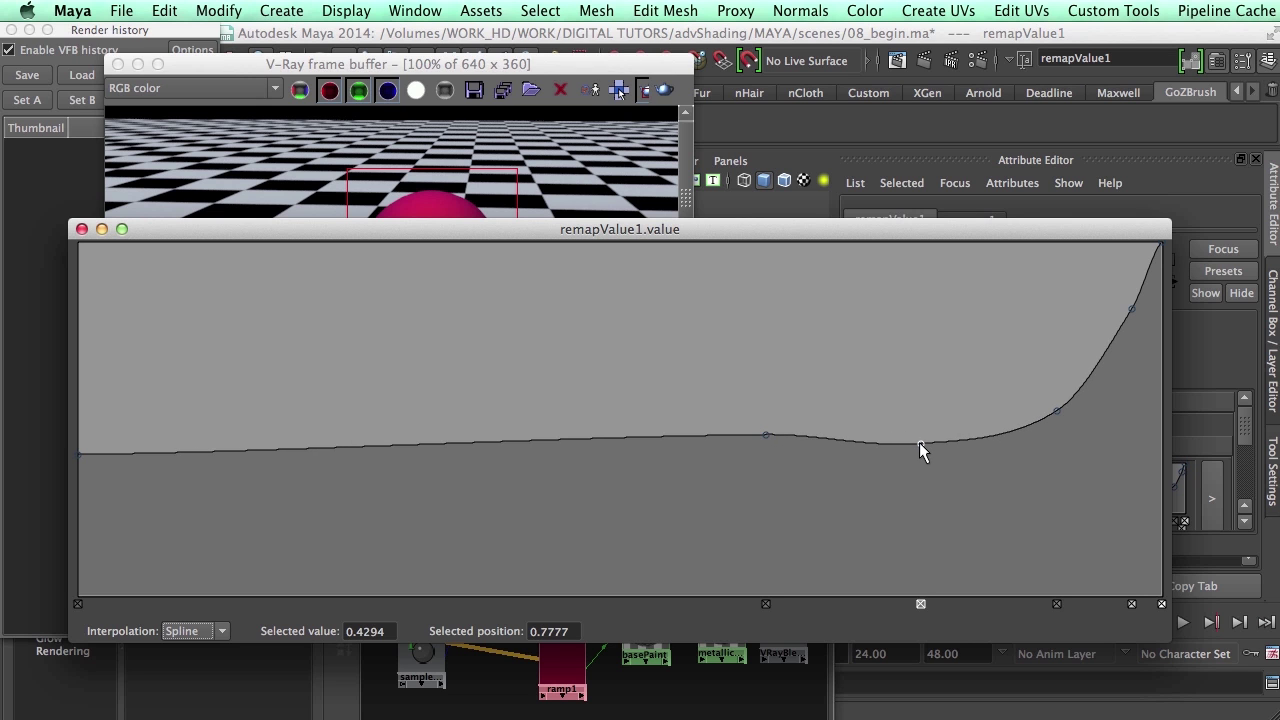
drag(919, 442, 912, 443)
- Raise the upper point to 0.8446, left endpoint to 0.4068, middle point to 0.6384, then close
drag(1131, 309, 1141, 288)
click(1108, 352)
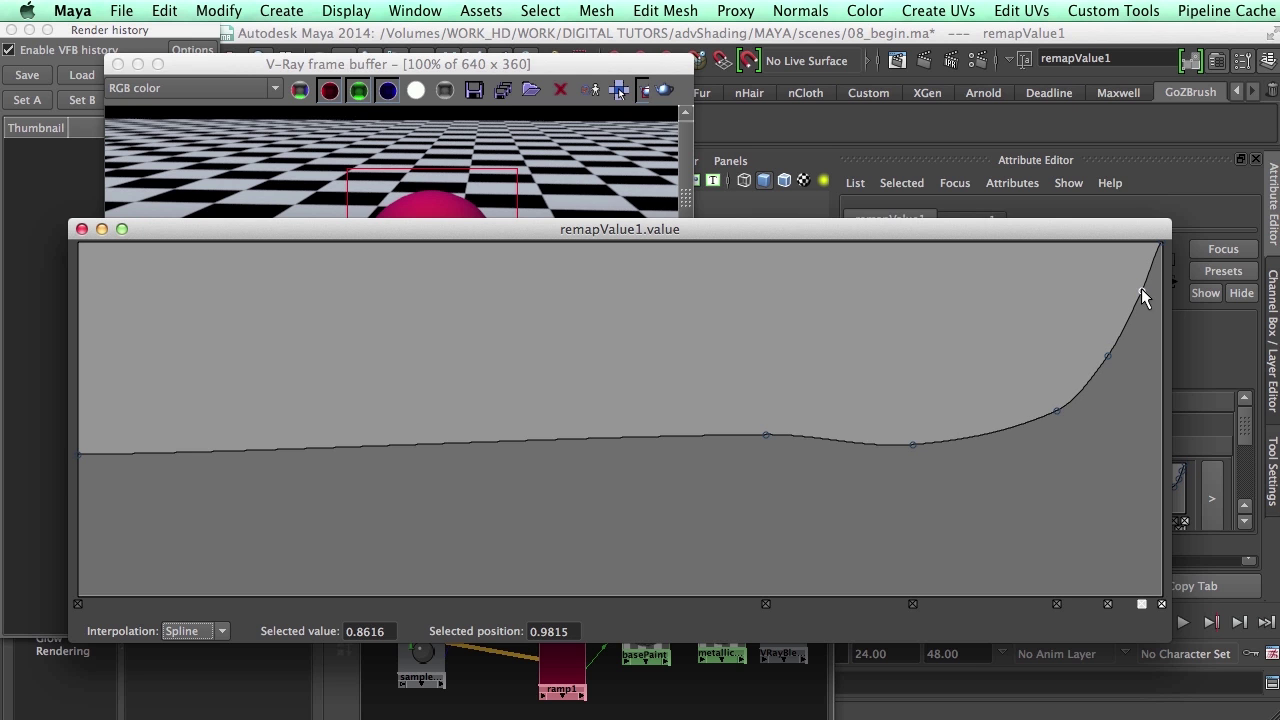
click(77, 453)
drag(76, 451, 78, 450)
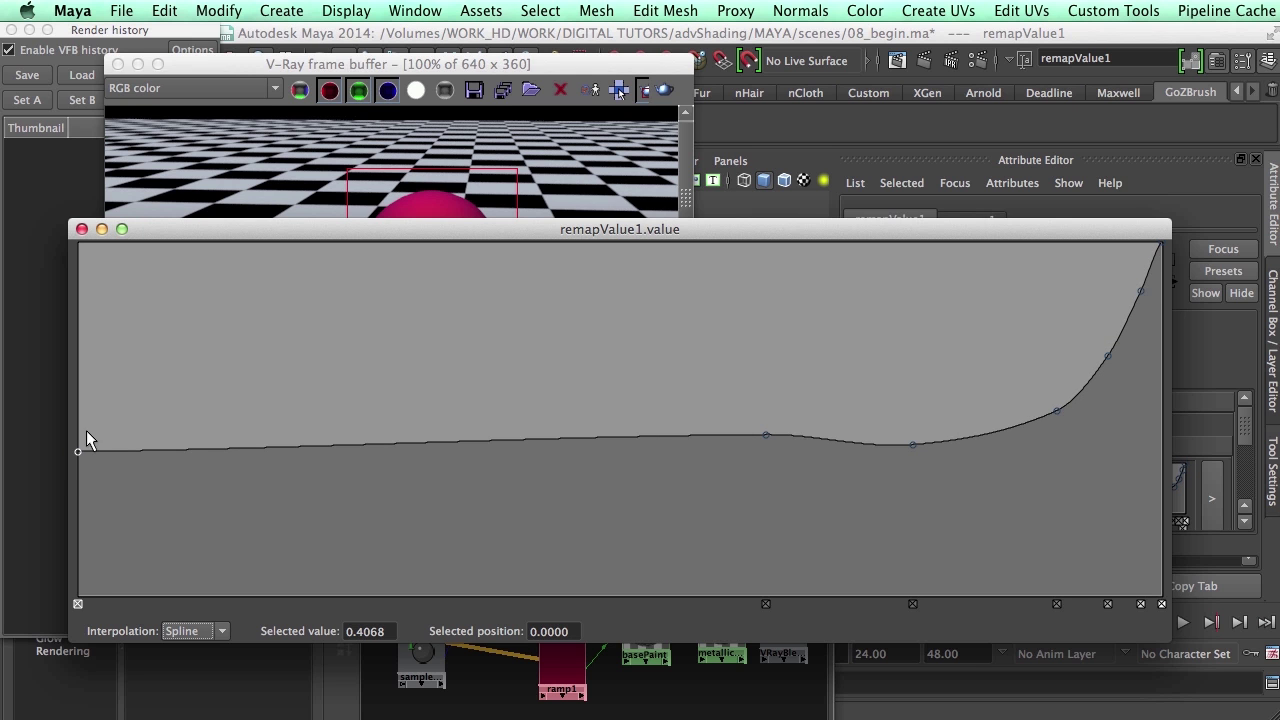
drag(763, 441, 770, 436)
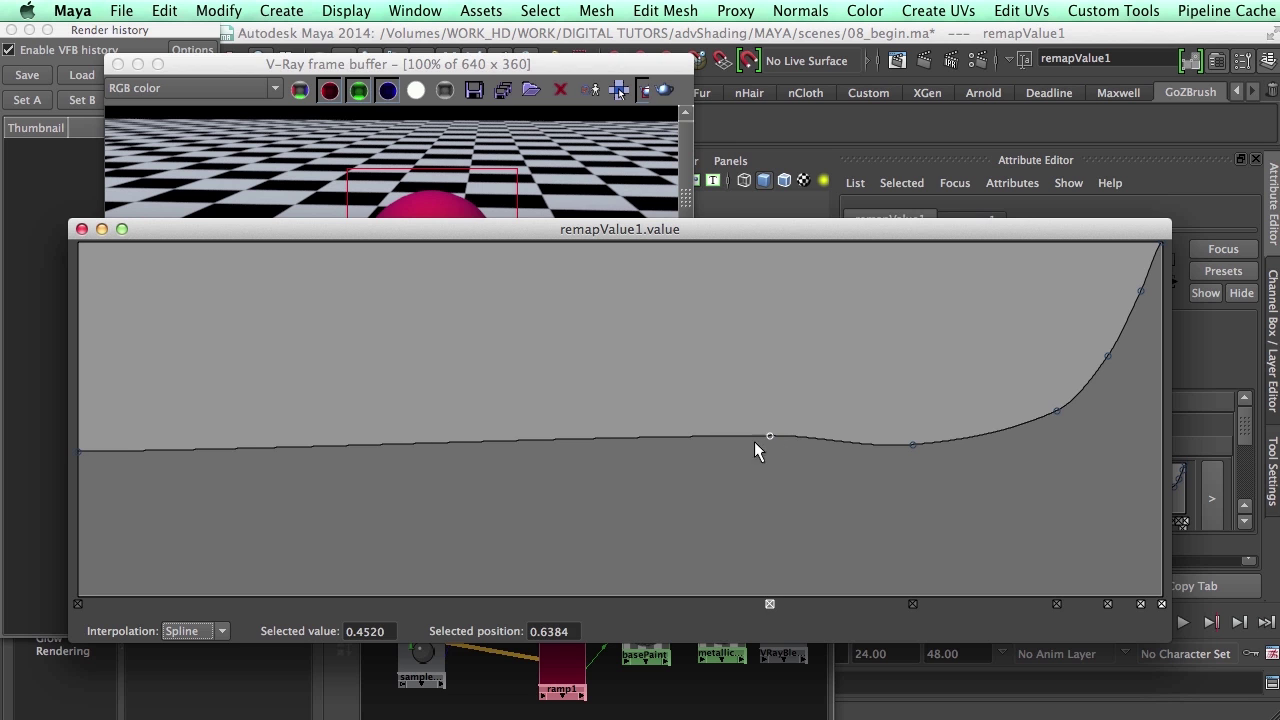
click(82, 229)
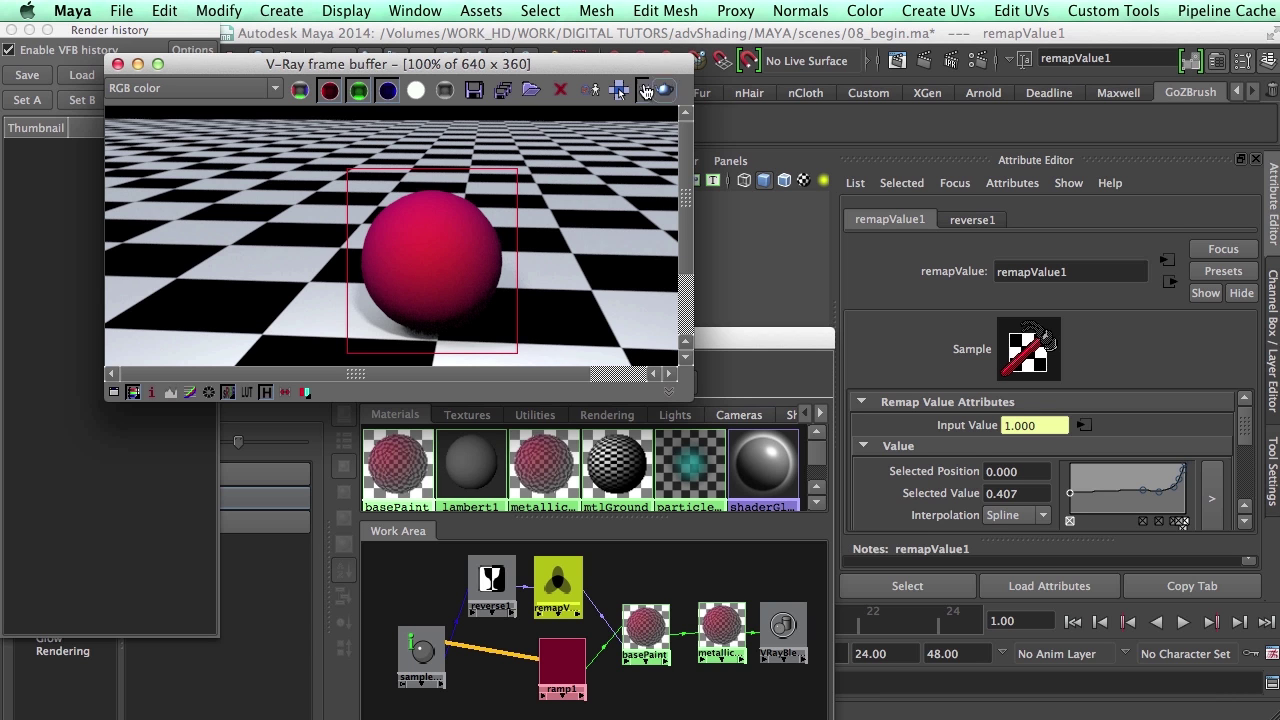
- Re-render the sphere region in the V-Ray frame buffer to see the glossy red paint
click(665, 92)
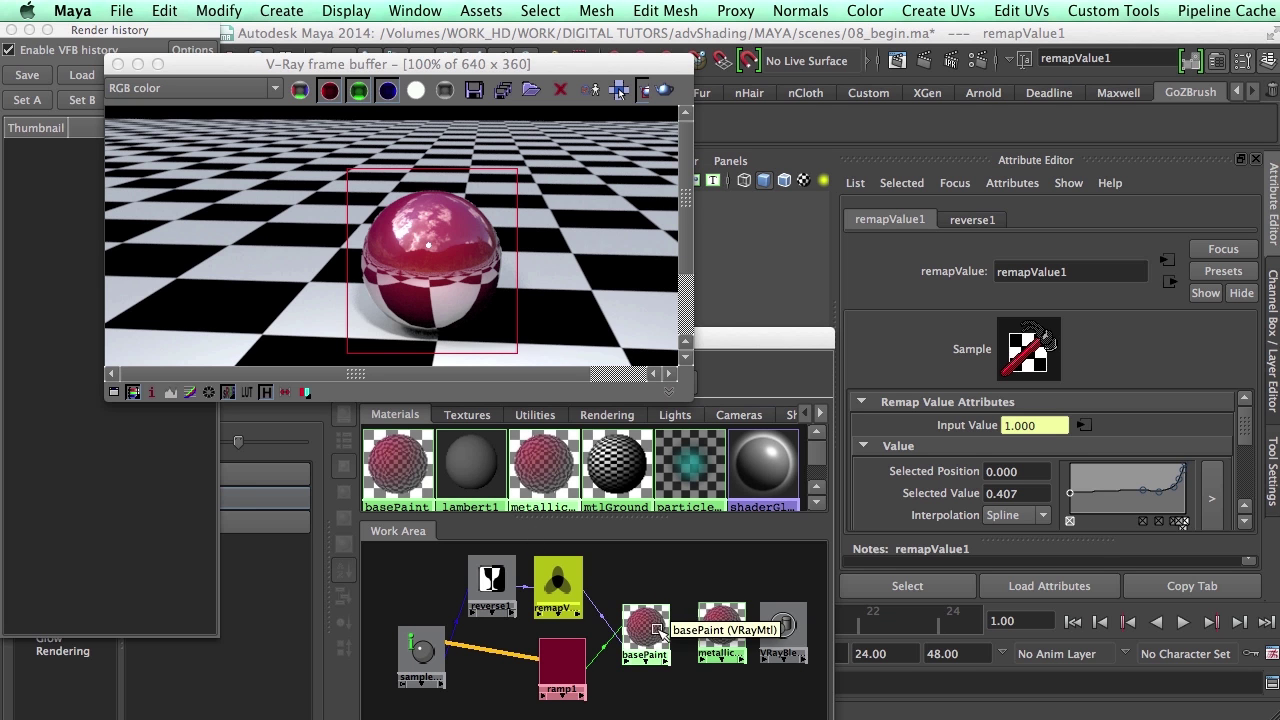
- Switch basePaint's reflection BRDF type to Ward
drag(652, 642, 650, 607)
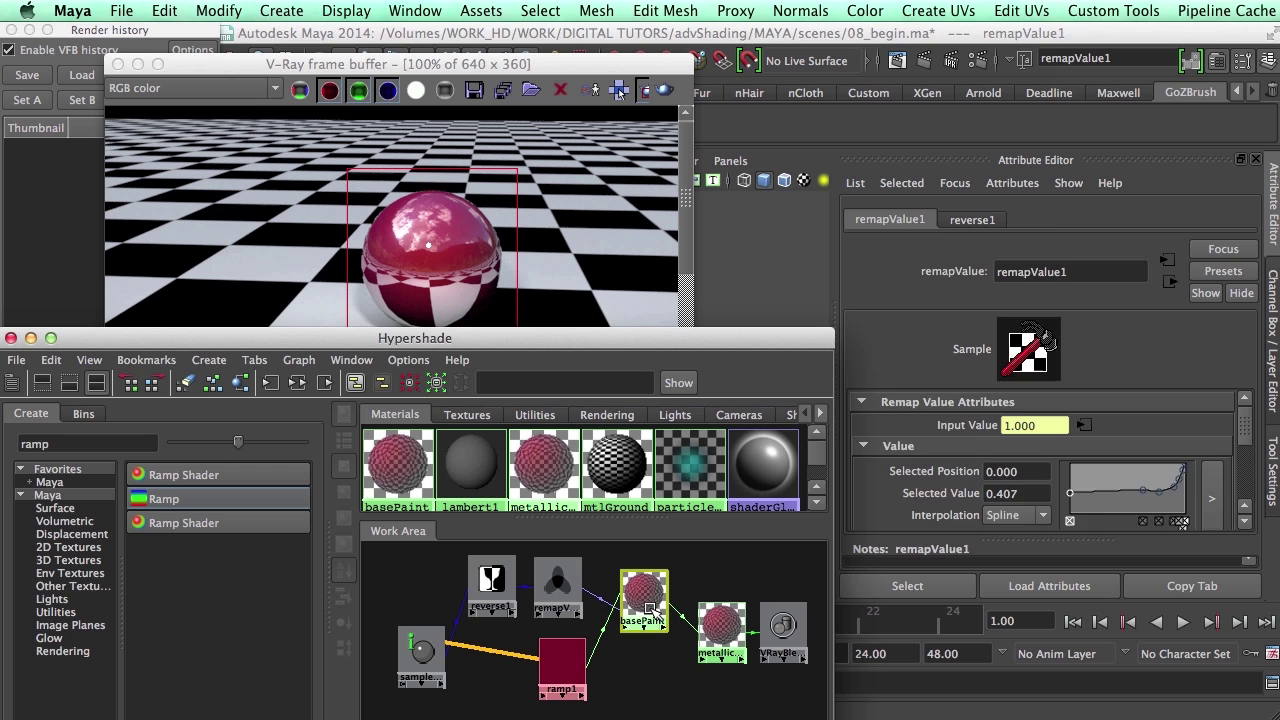
click(1245, 427)
scroll(1247, 425, down, 5)
scroll(1247, 432, up, 4)
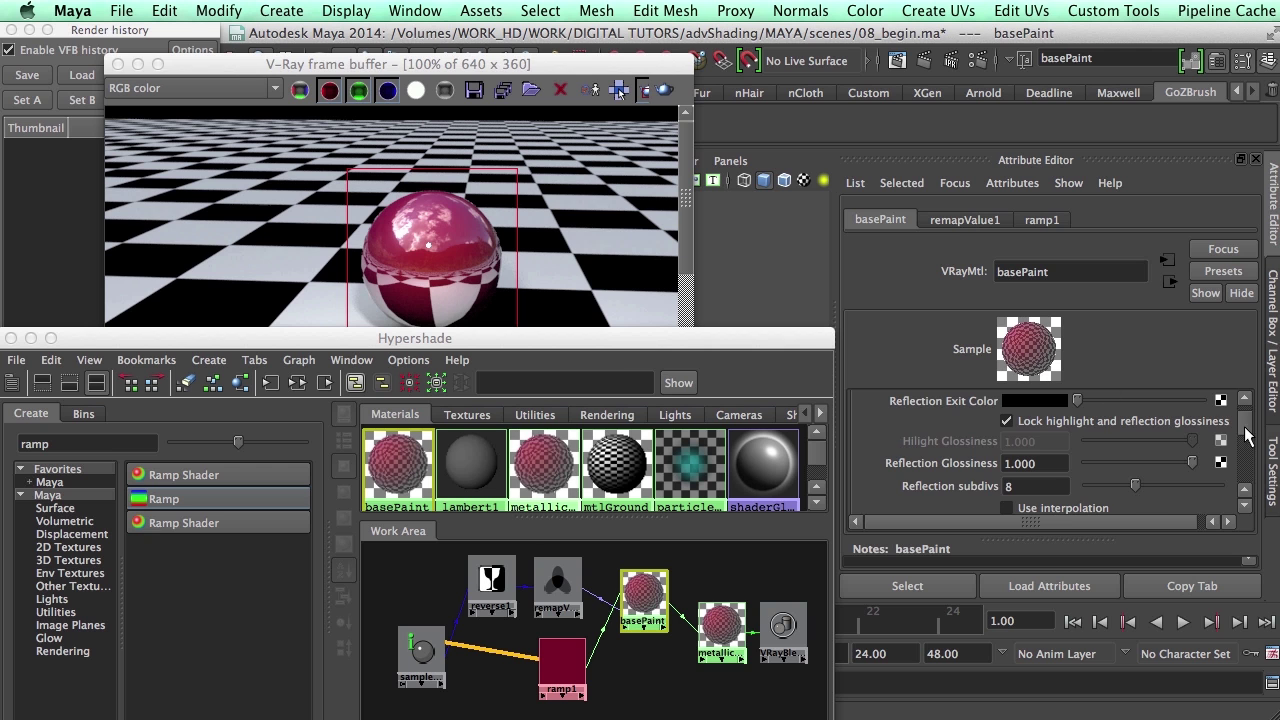
scroll(1248, 430, up, 3)
click(1030, 432)
click(1033, 484)
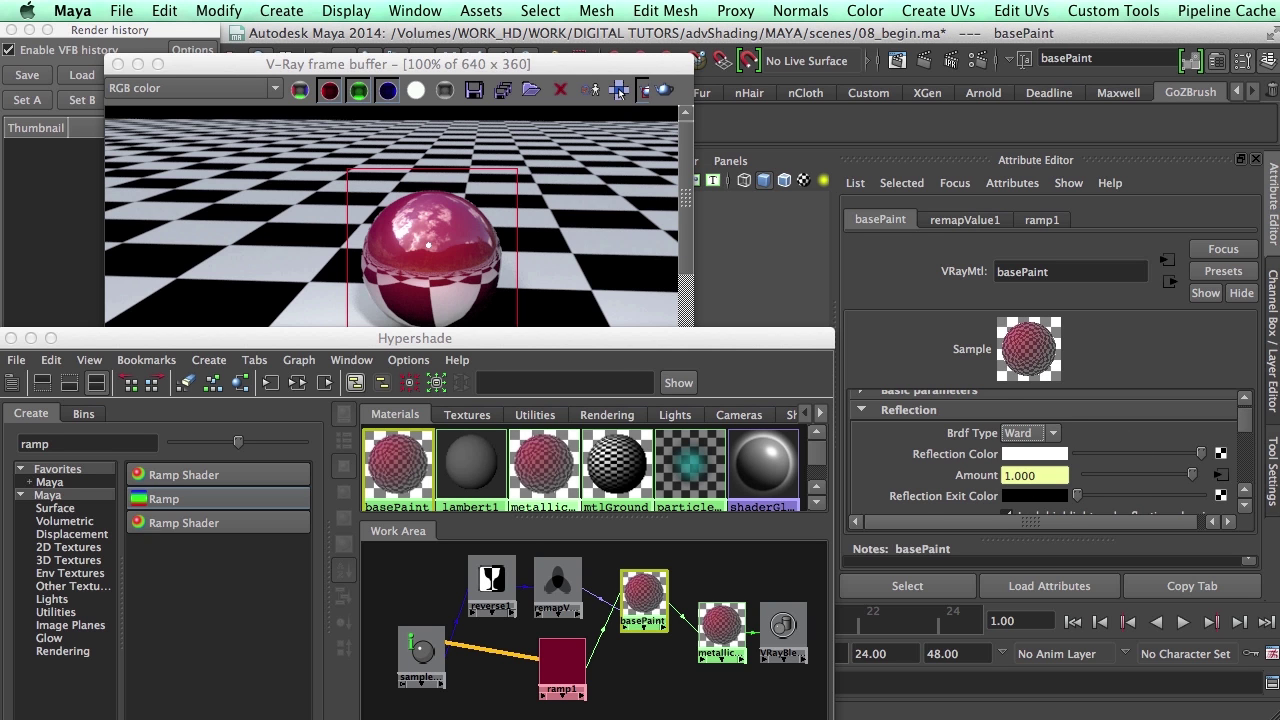
- Set basePaint's Reflection Glossiness to 0.8, view the render, and slightly darken the reflection colour
scroll(1246, 430, down, 3)
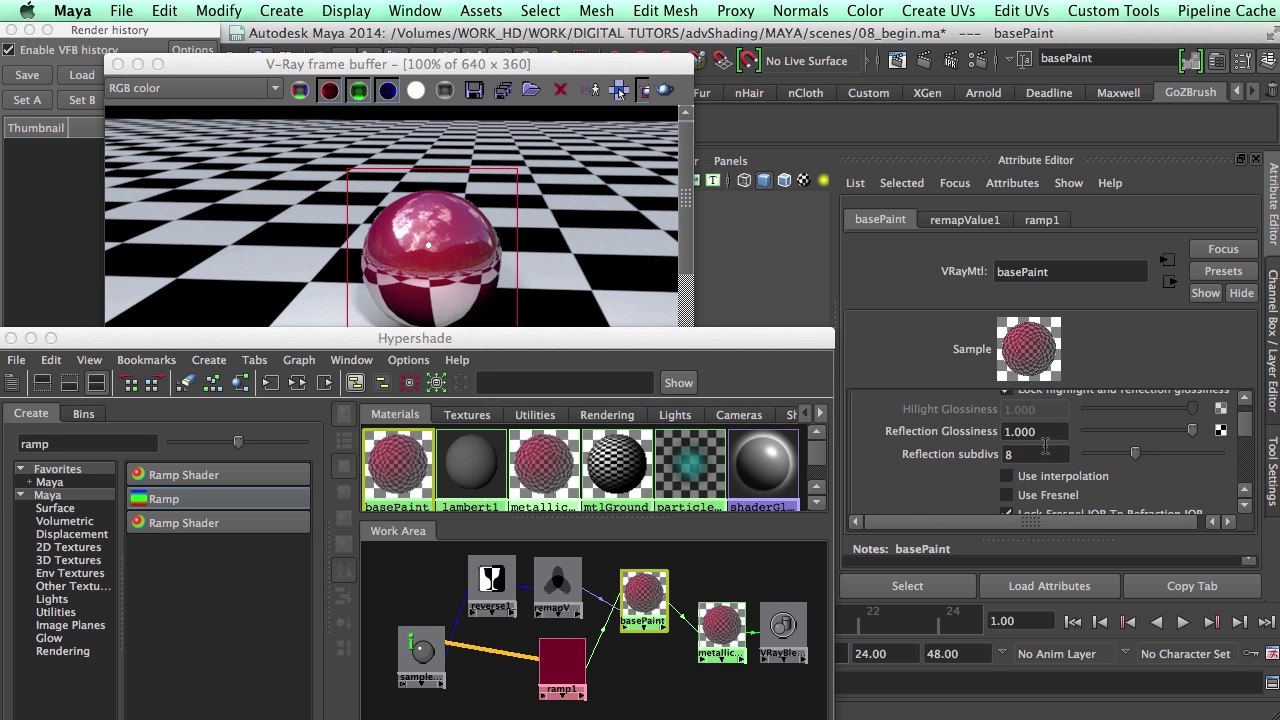
click(1020, 431)
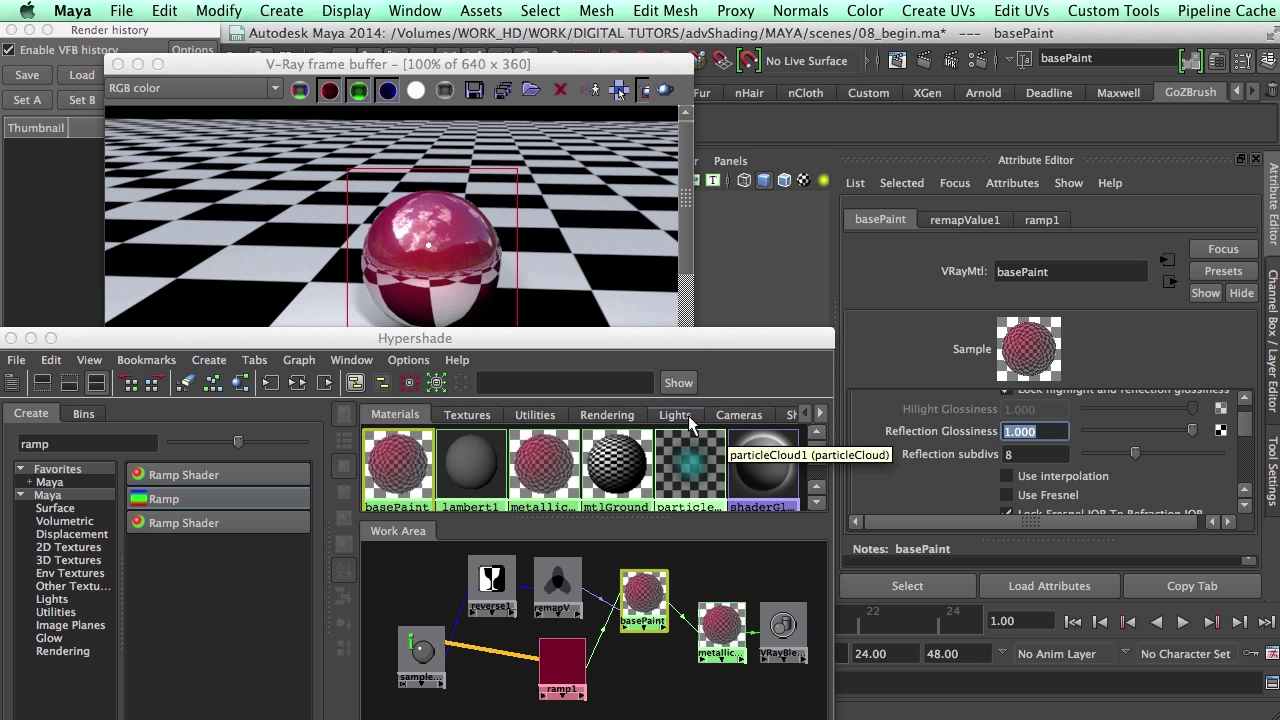
text(.8)
key(Tab)
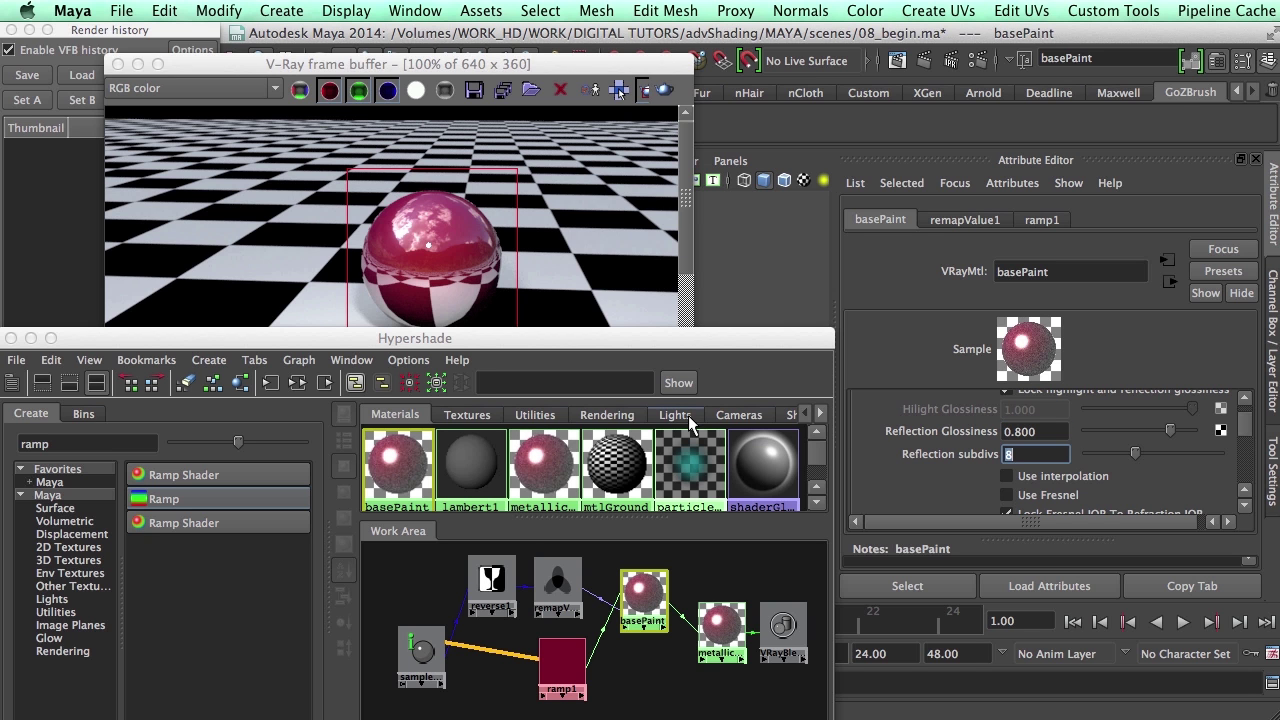
click(626, 137)
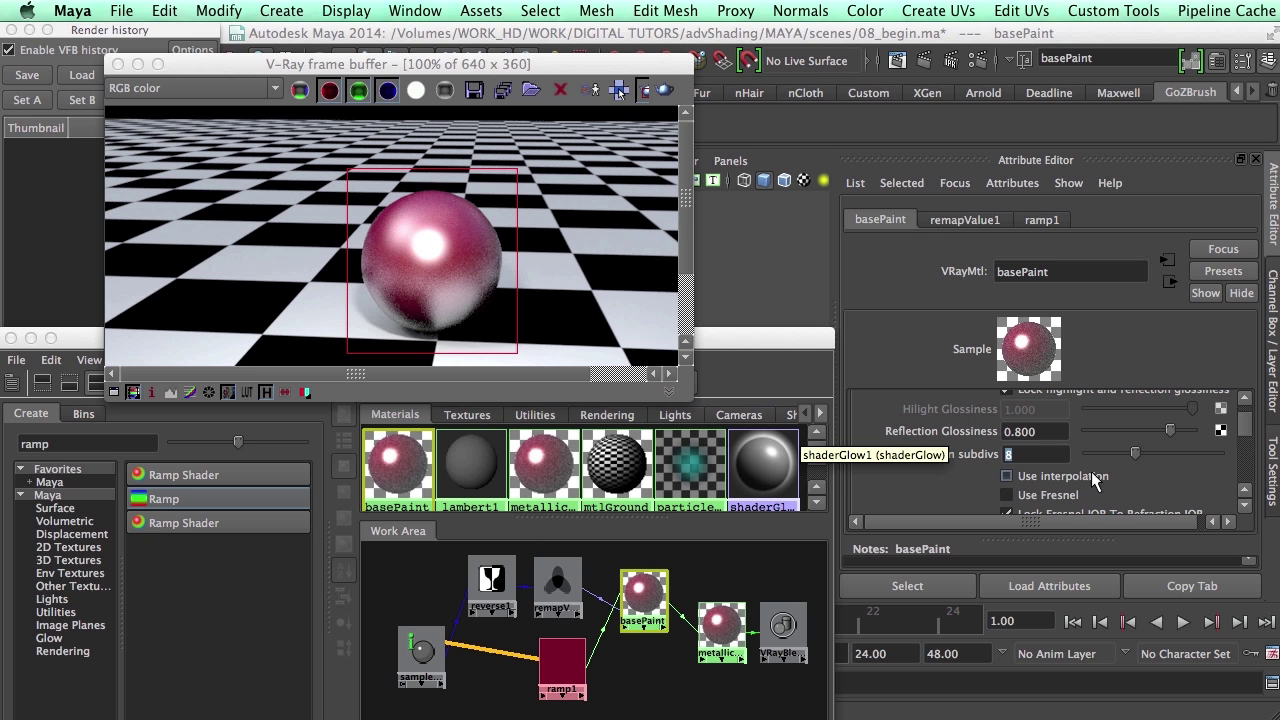
scroll(1249, 425, up, 3)
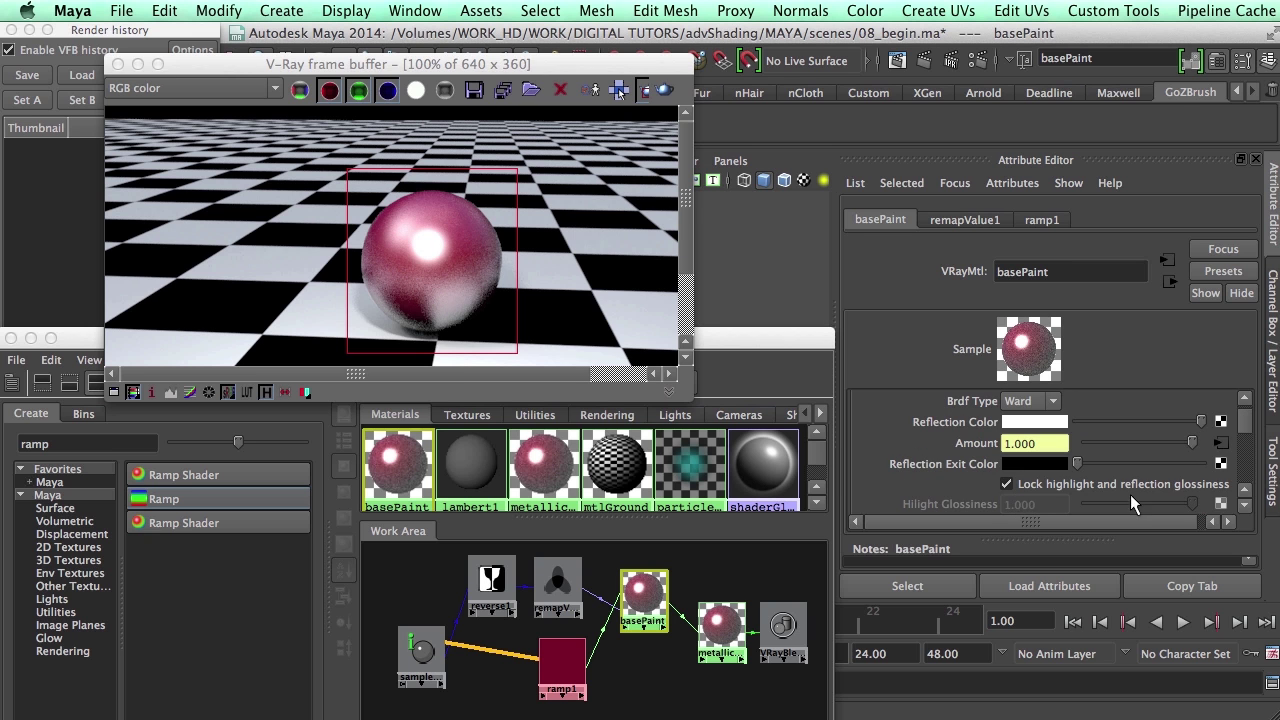
mouse_move(1203, 425)
mouse_down()
mouse_move(1158, 428)
mouse_move(1200, 421)
mouse_up()
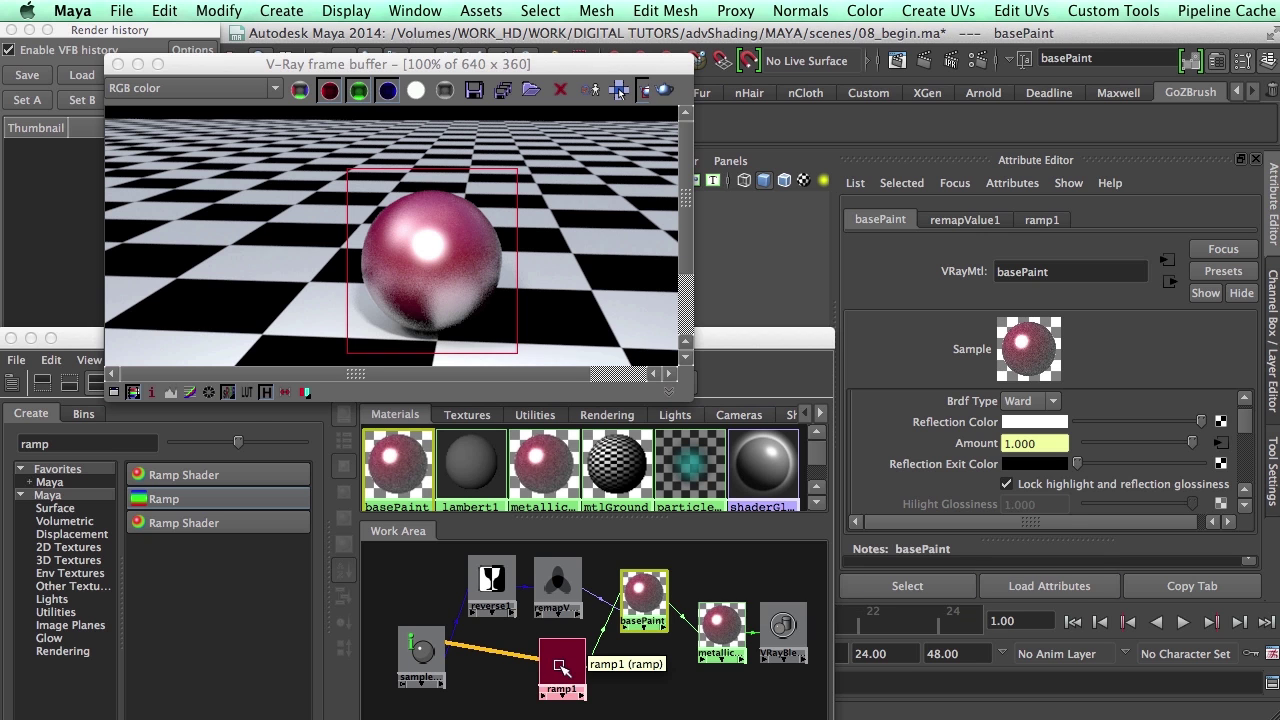
- Open remapValue1's curve and pull its points down: start about 0.29, 0.90 point to 0.404
click(558, 584)
click(1207, 499)
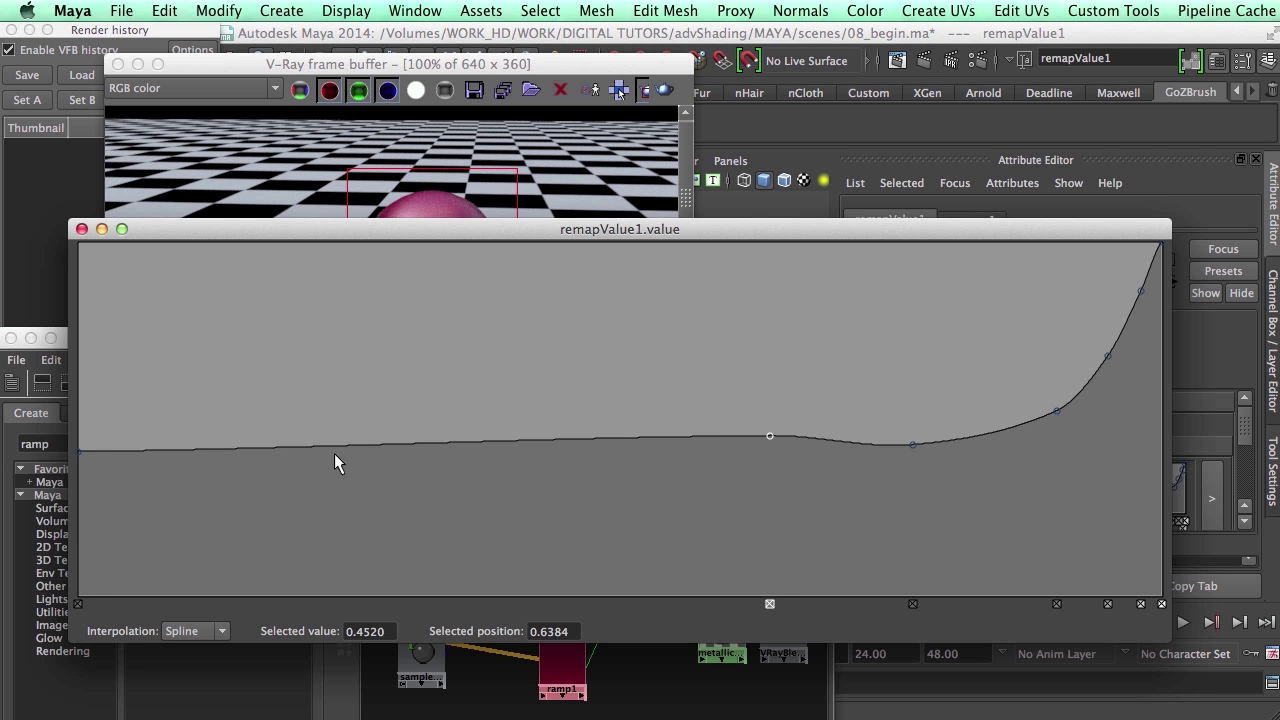
drag(80, 449, 75, 480)
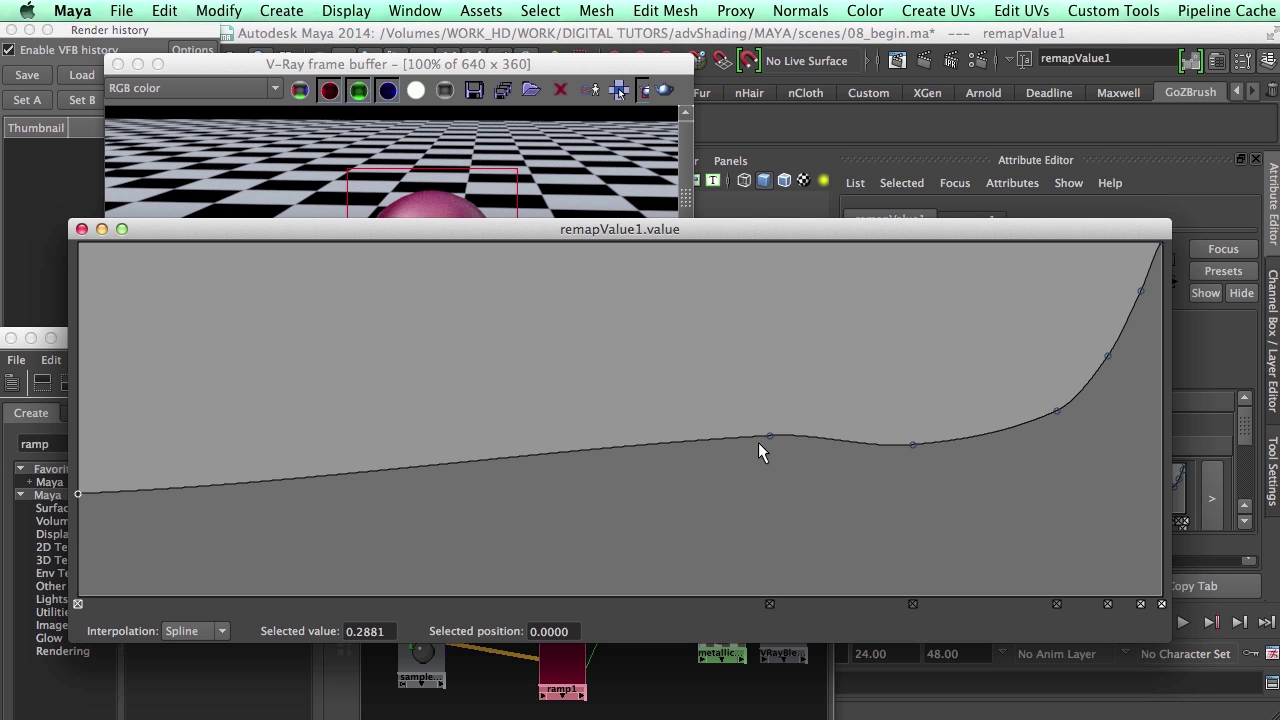
drag(768, 437, 768, 480)
drag(912, 444, 922, 494)
drag(1056, 410, 1060, 451)
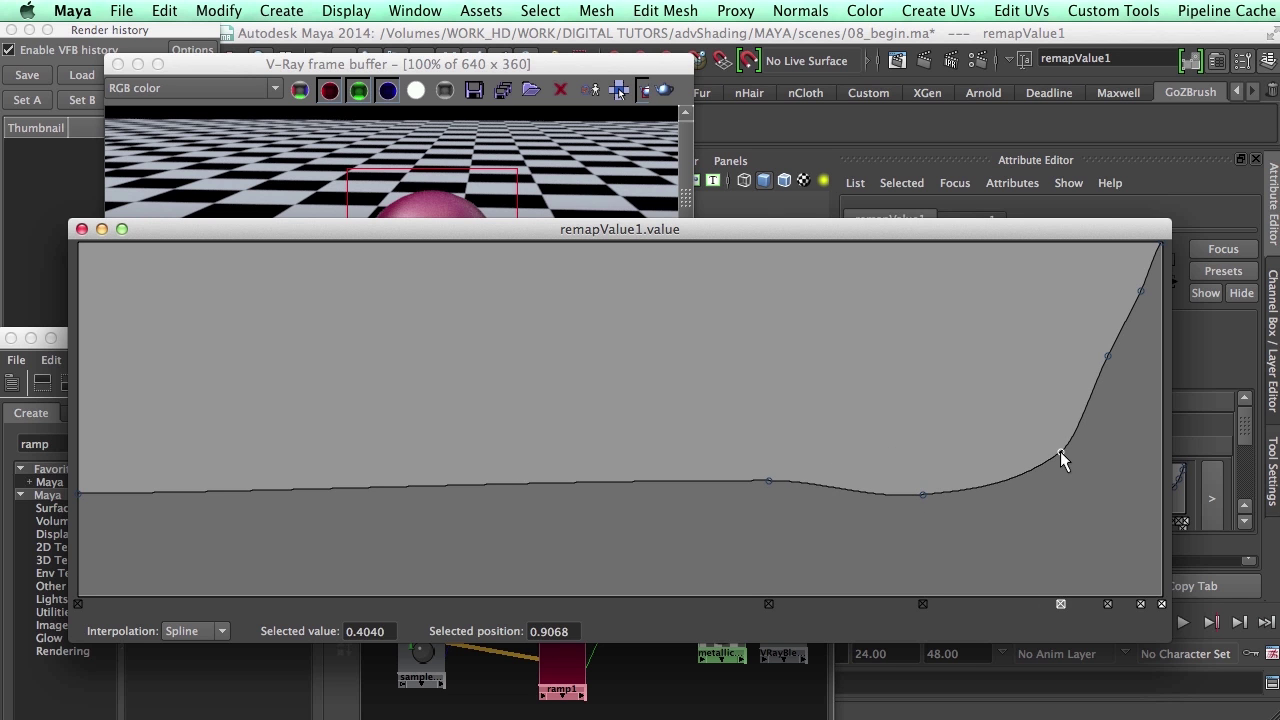
drag(1107, 356, 1117, 374)
drag(1145, 290, 1148, 297)
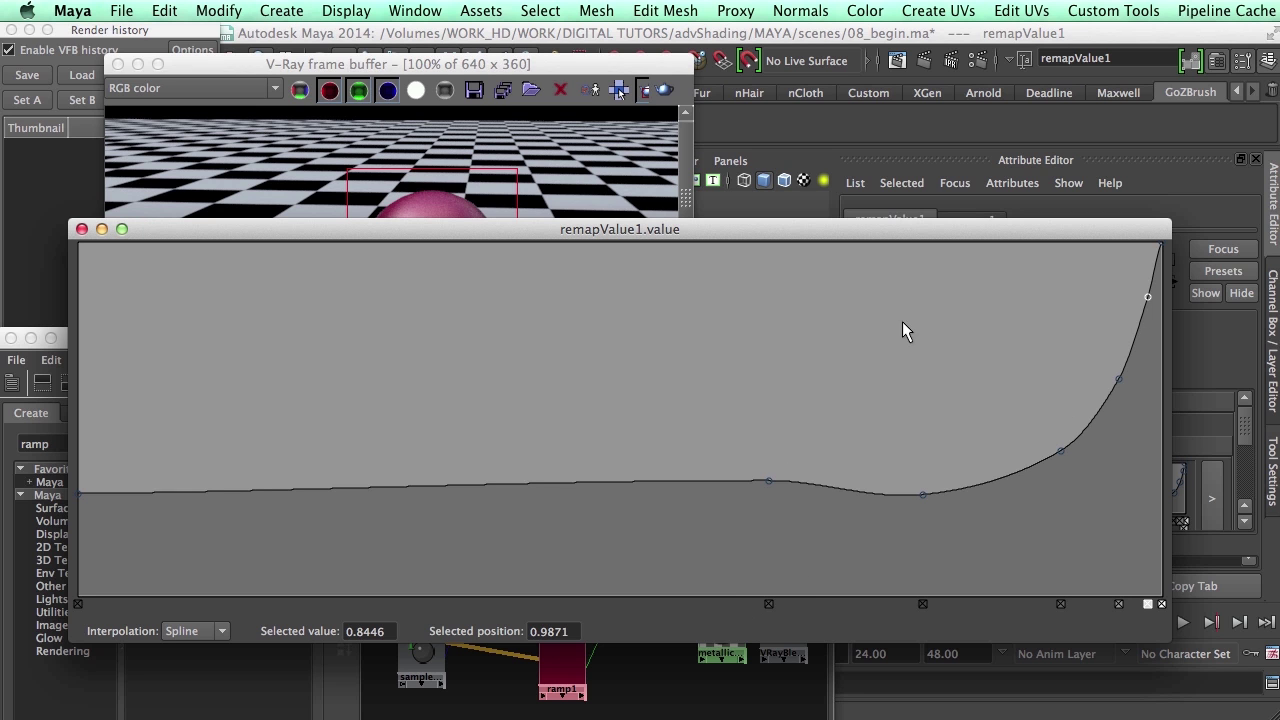
- Fine-tune the points, upper point to about 0.59 and middle to 0.6448, then close and view the render
drag(766, 482, 772, 486)
click(922, 495)
drag(1061, 452, 1067, 456)
click(1118, 380)
drag(1119, 380, 1118, 392)
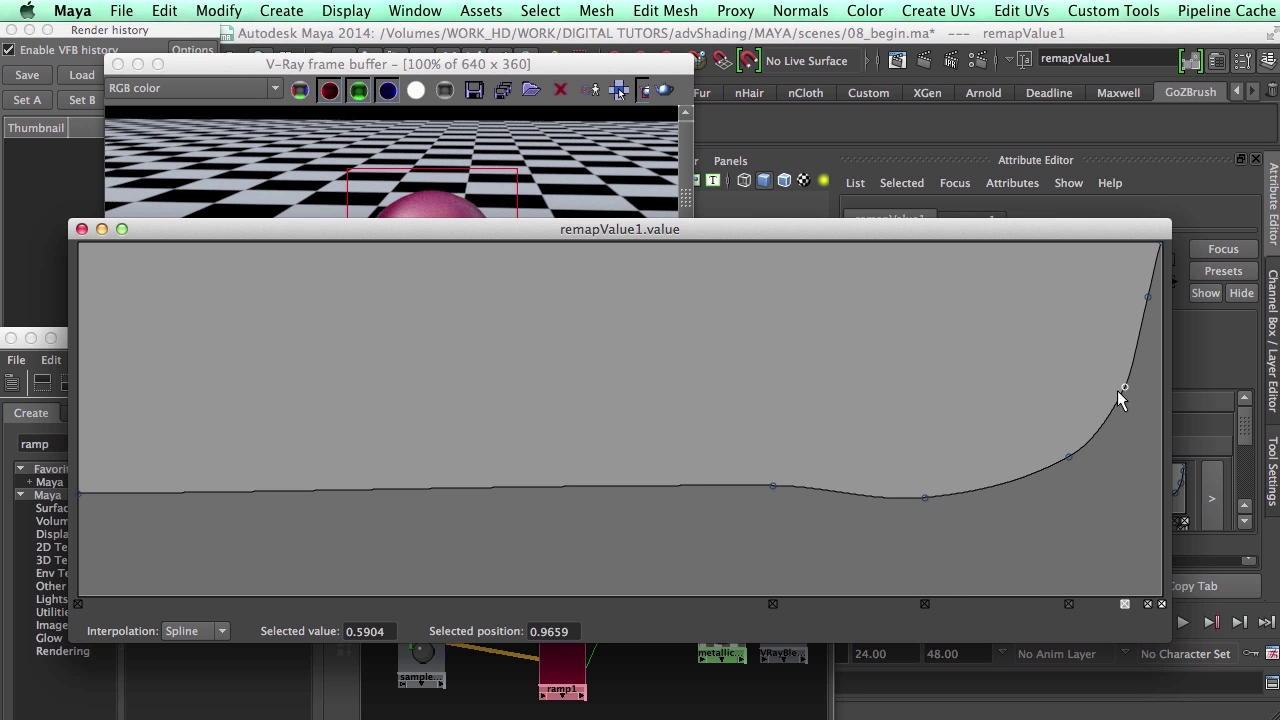
click(773, 487)
drag(776, 487, 776, 484)
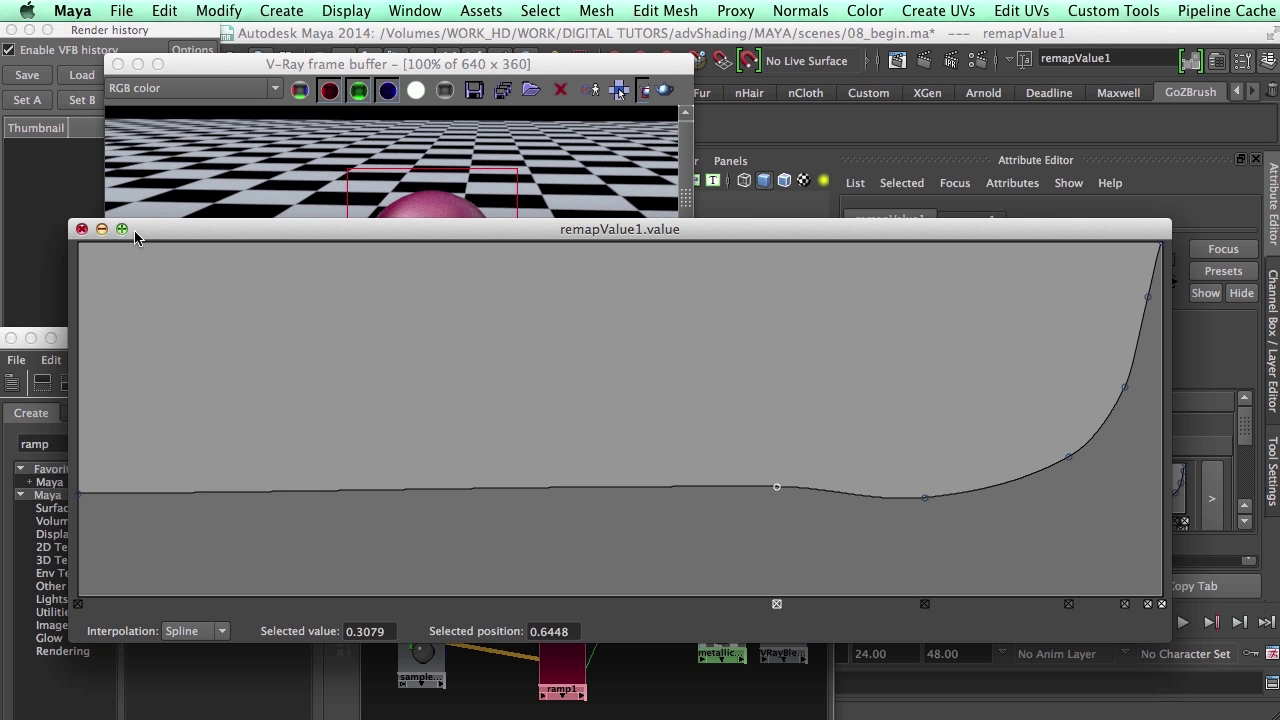
click(82, 229)
click(660, 92)
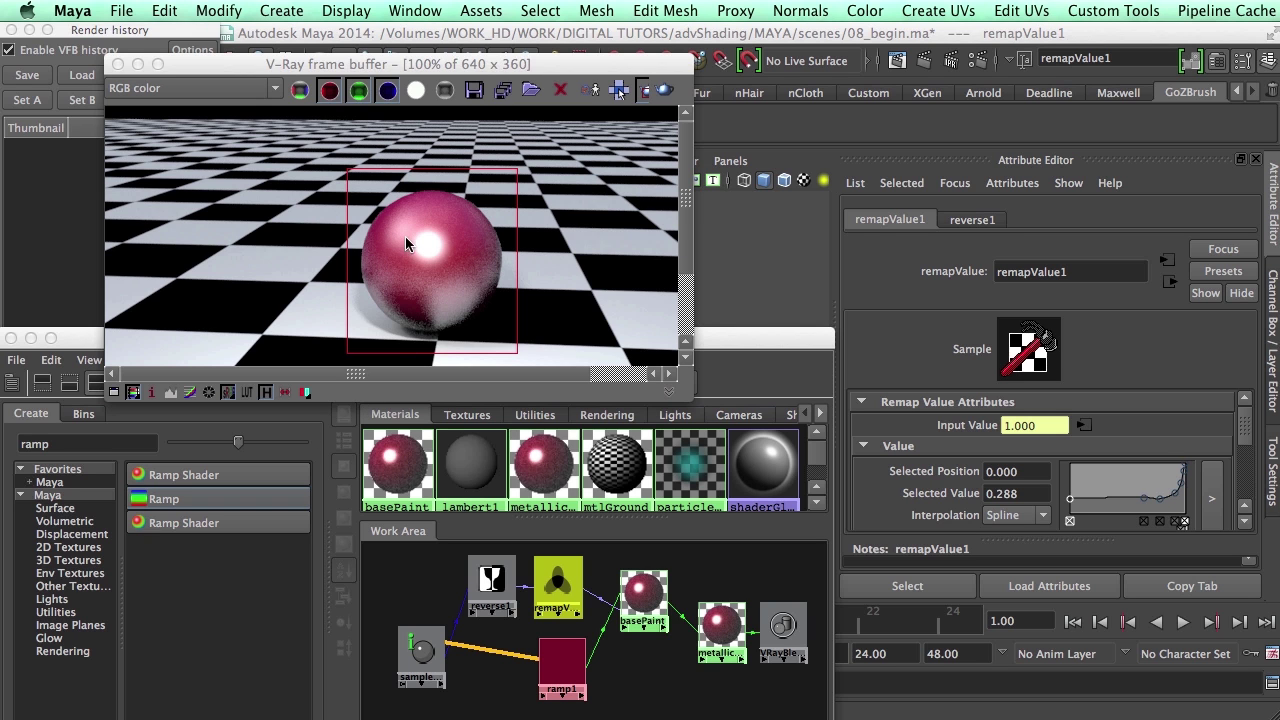
- Show basePaint's settings after checking ramp1, pan the node graph up, and raise the Hypershade window
click(562, 662)
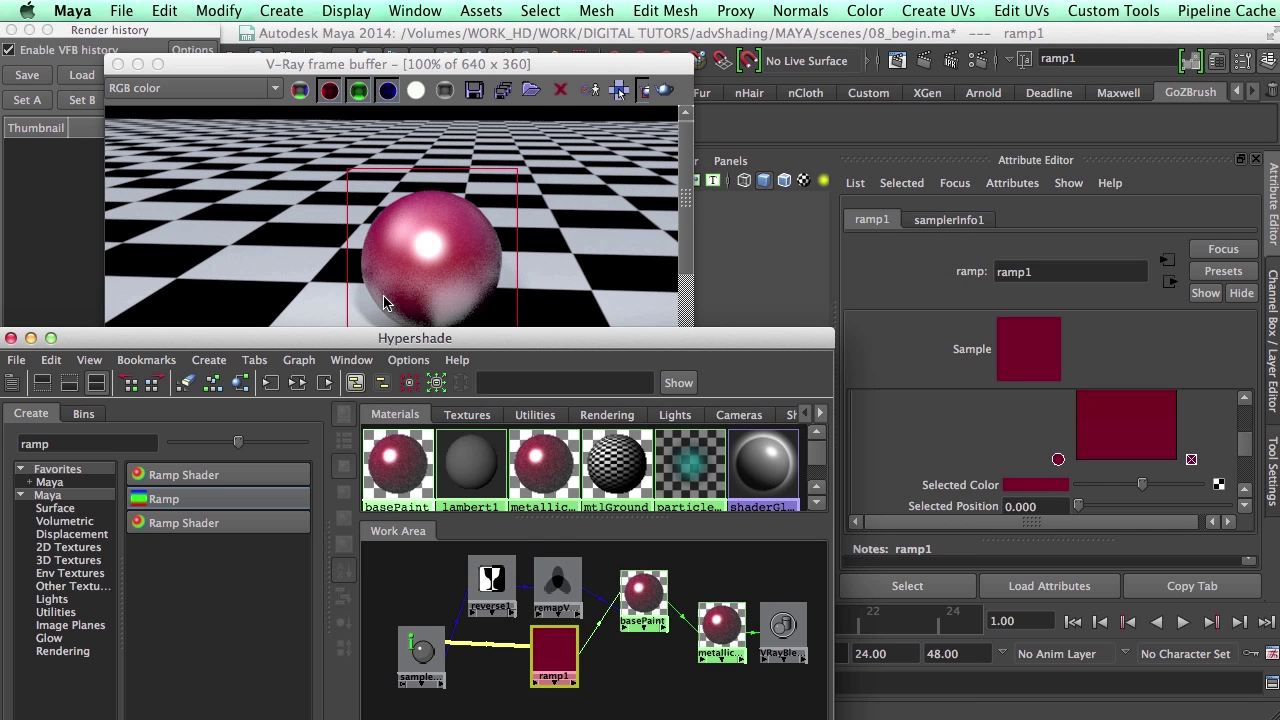
middle_drag(644, 614, 648, 622)
click(648, 622)
alt+middle_drag(608, 694, 660, 623)
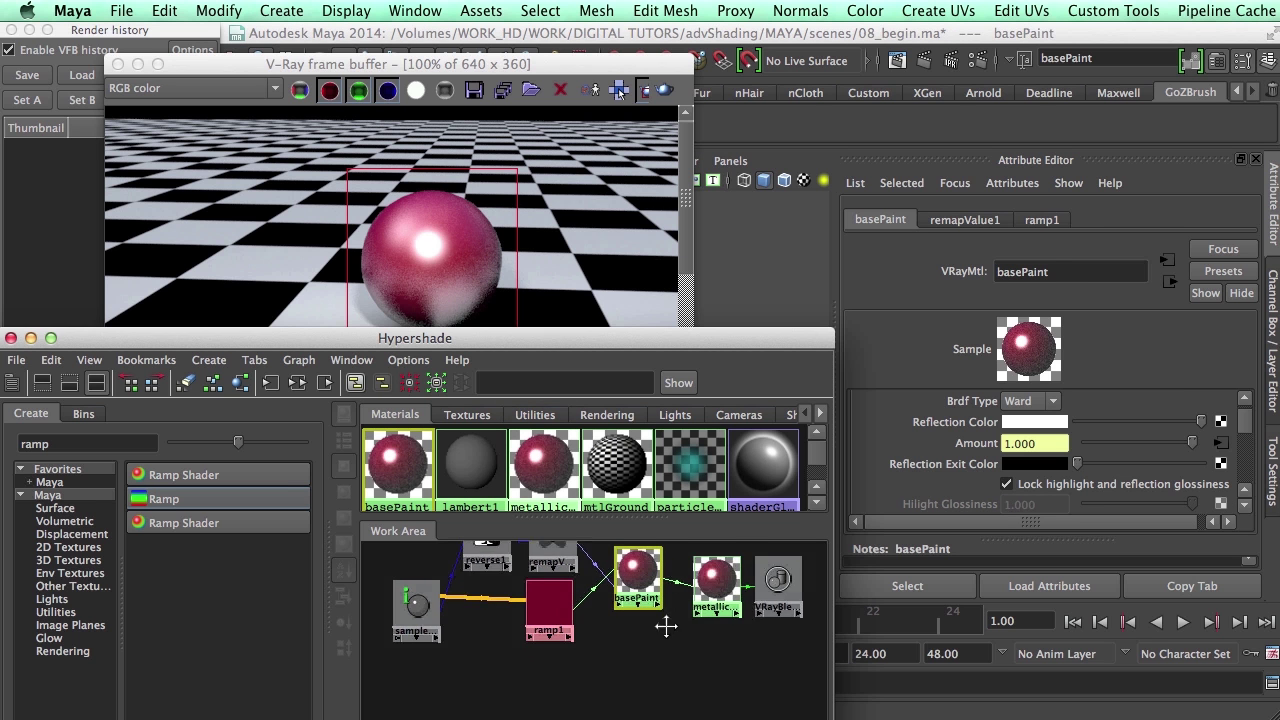
drag(679, 346, 683, 282)
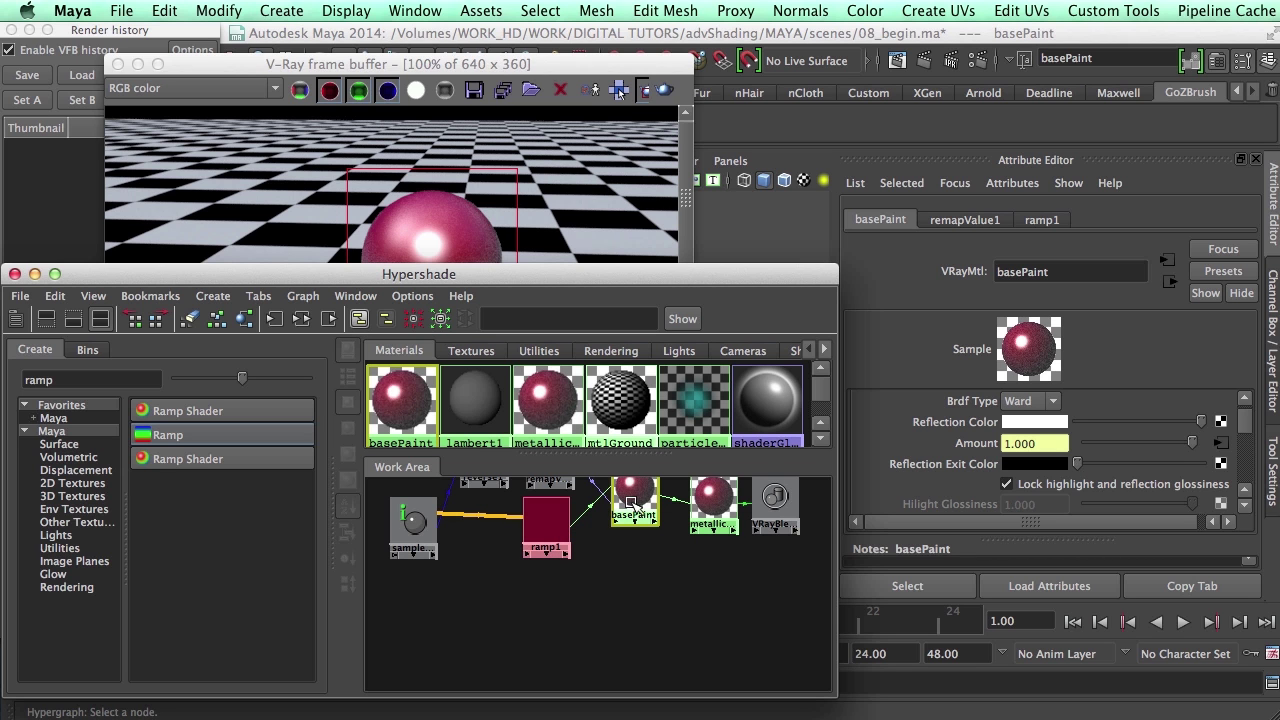
- Clear the Create search and add a VRay Mtl node named clearCoat below ramp1
double_click(62, 379)
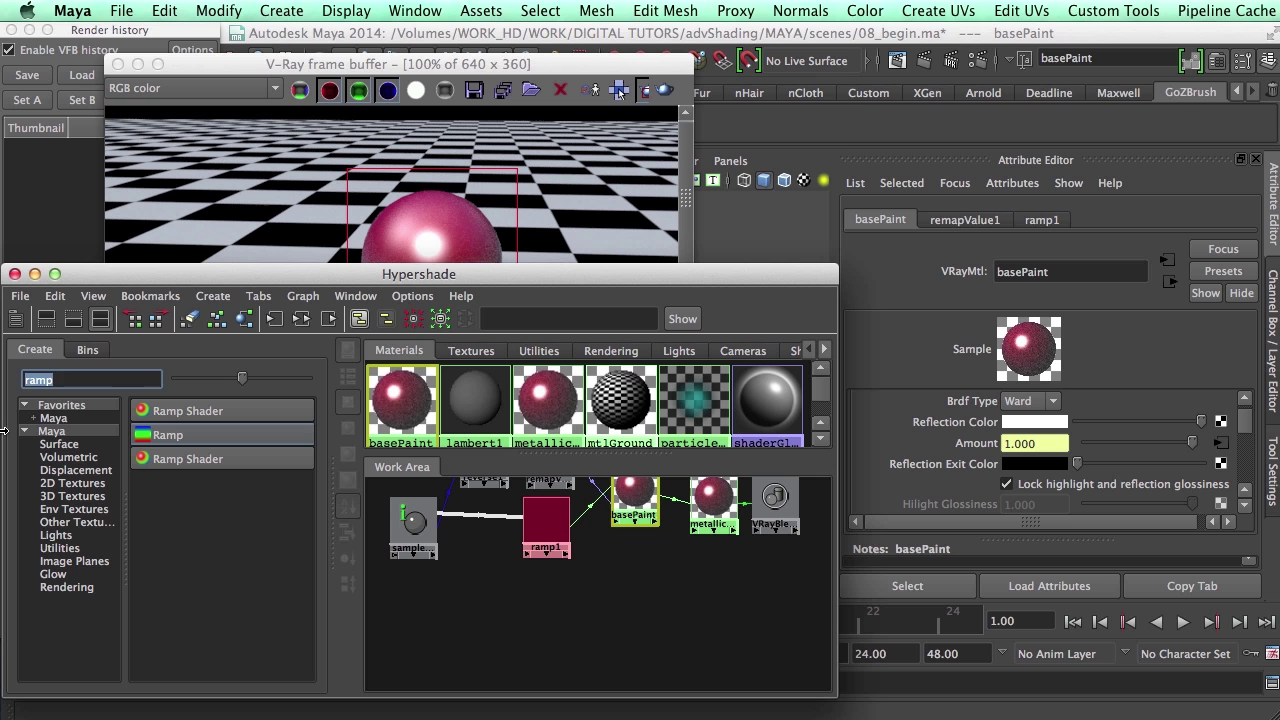
key(BackSpace)
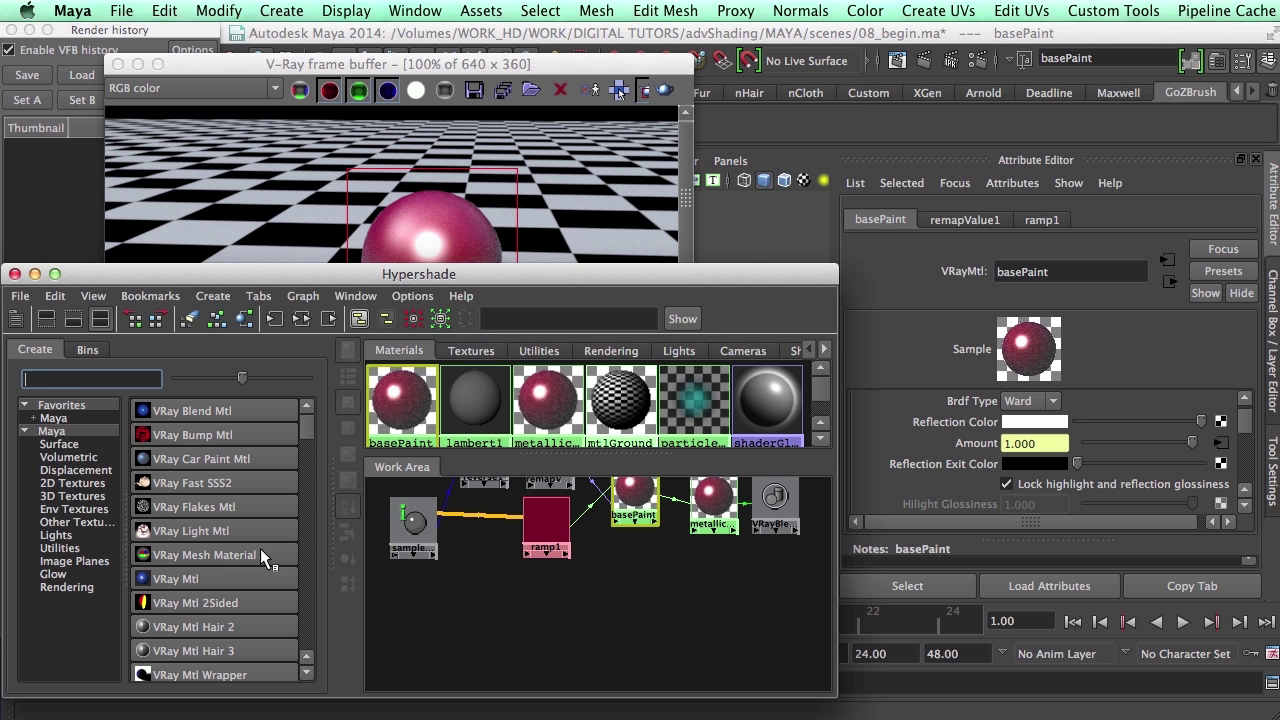
click(188, 575)
drag(586, 640, 628, 577)
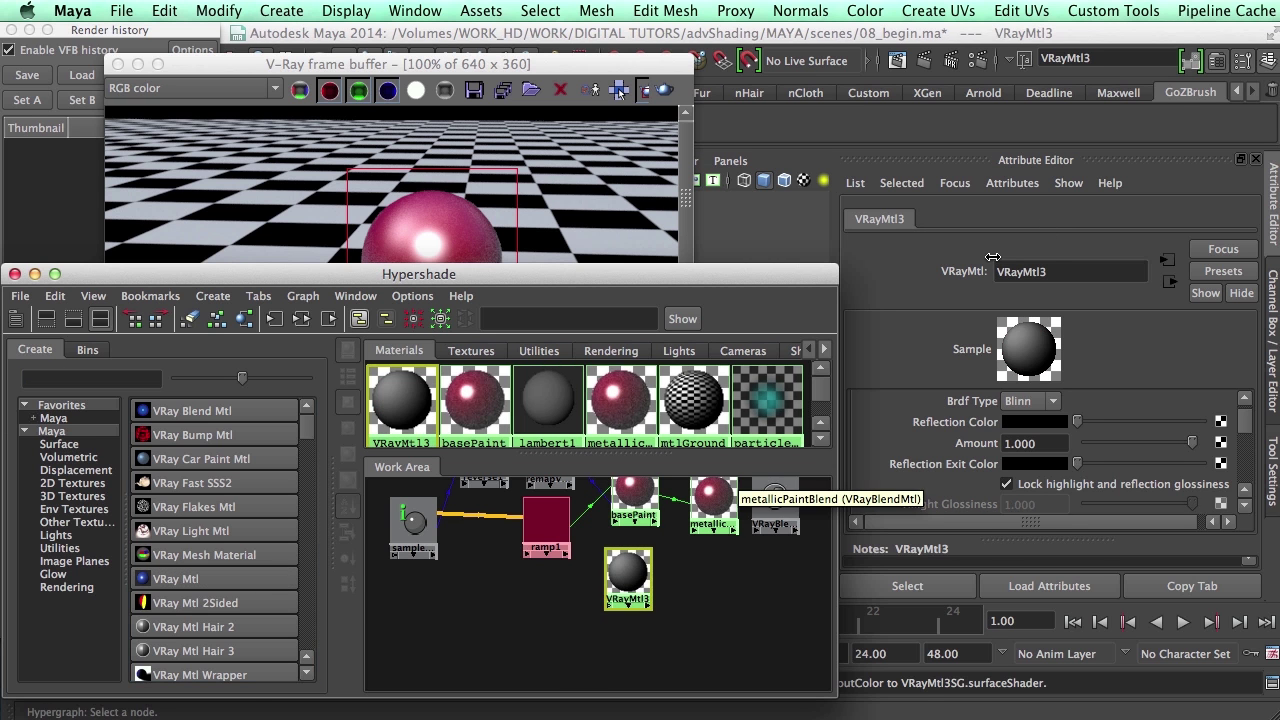
double_click(1050, 271)
text(clea)
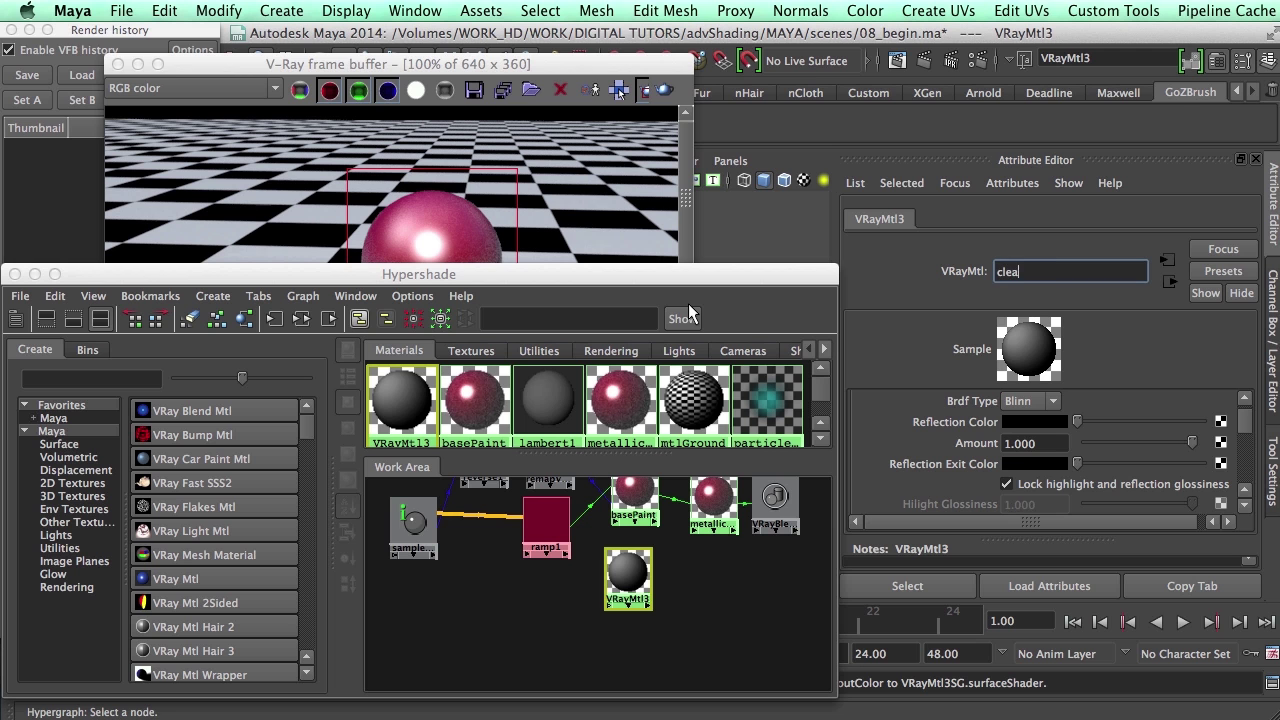
text(rCoat)
key(Return)
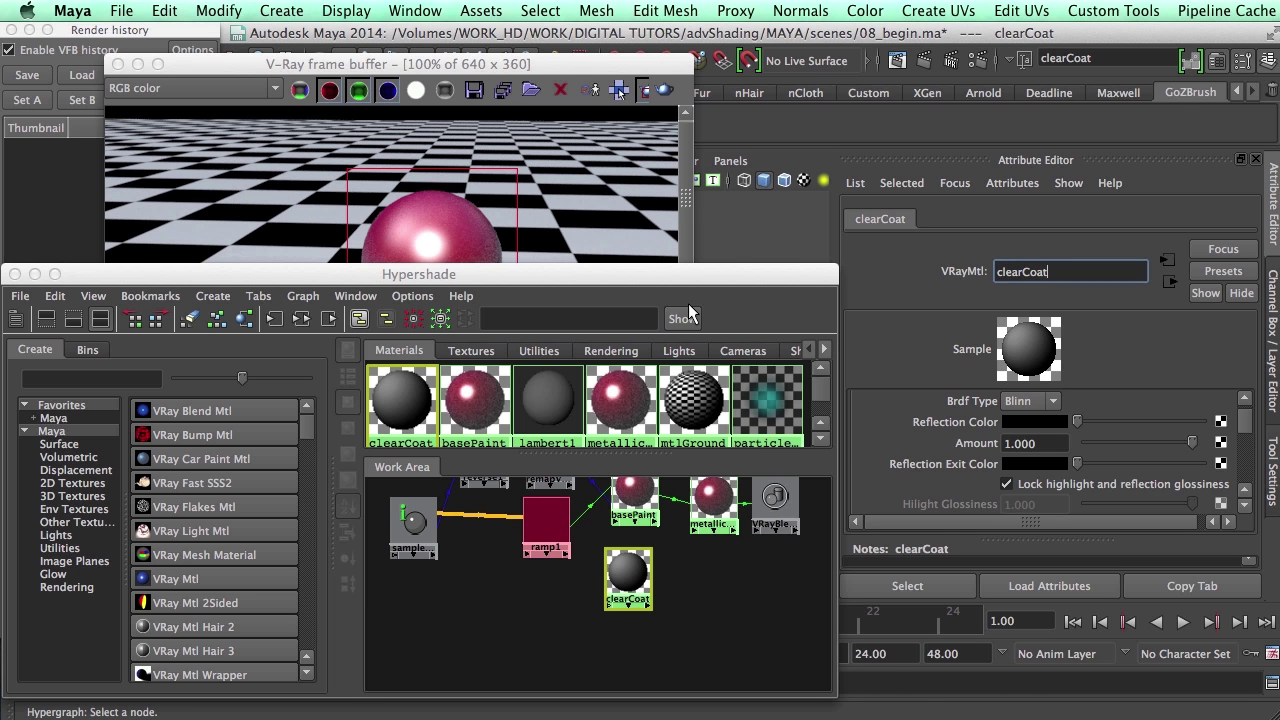
- Set clearCoat's Diffuse Color to black in its Basic parameters
scroll(1192, 434, up, 3)
click(931, 422)
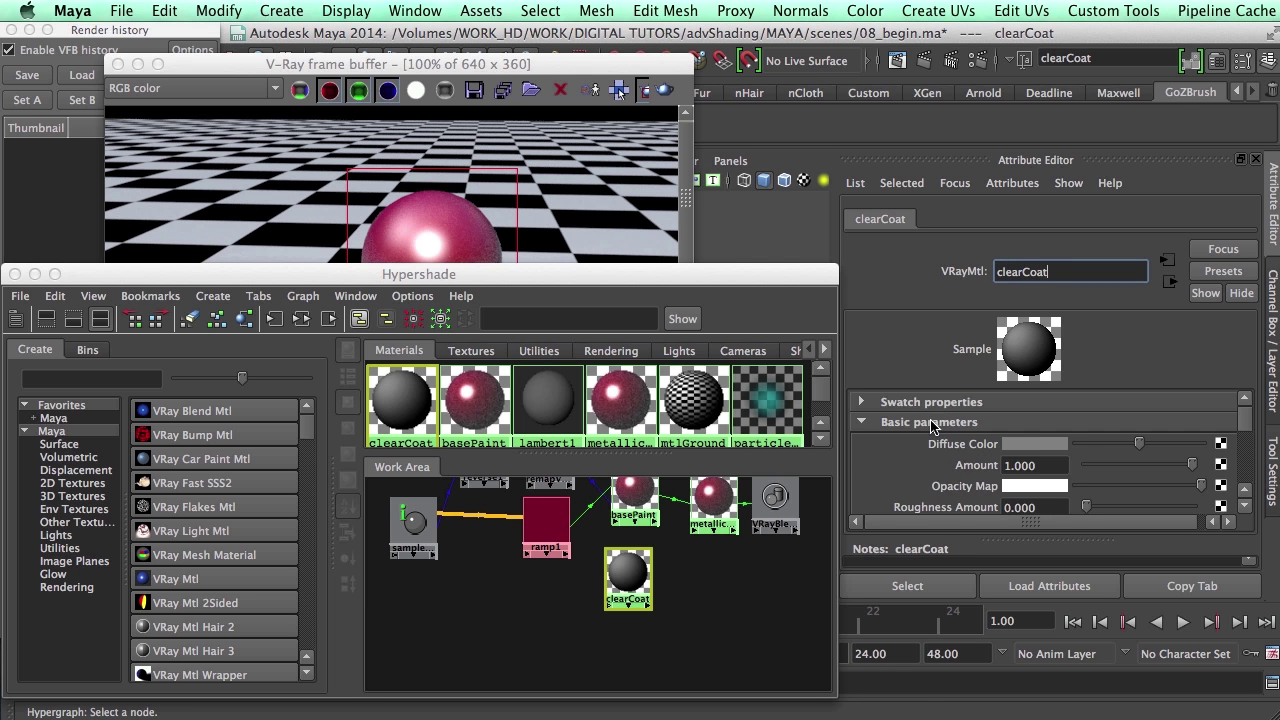
click(1038, 445)
click(603, 330)
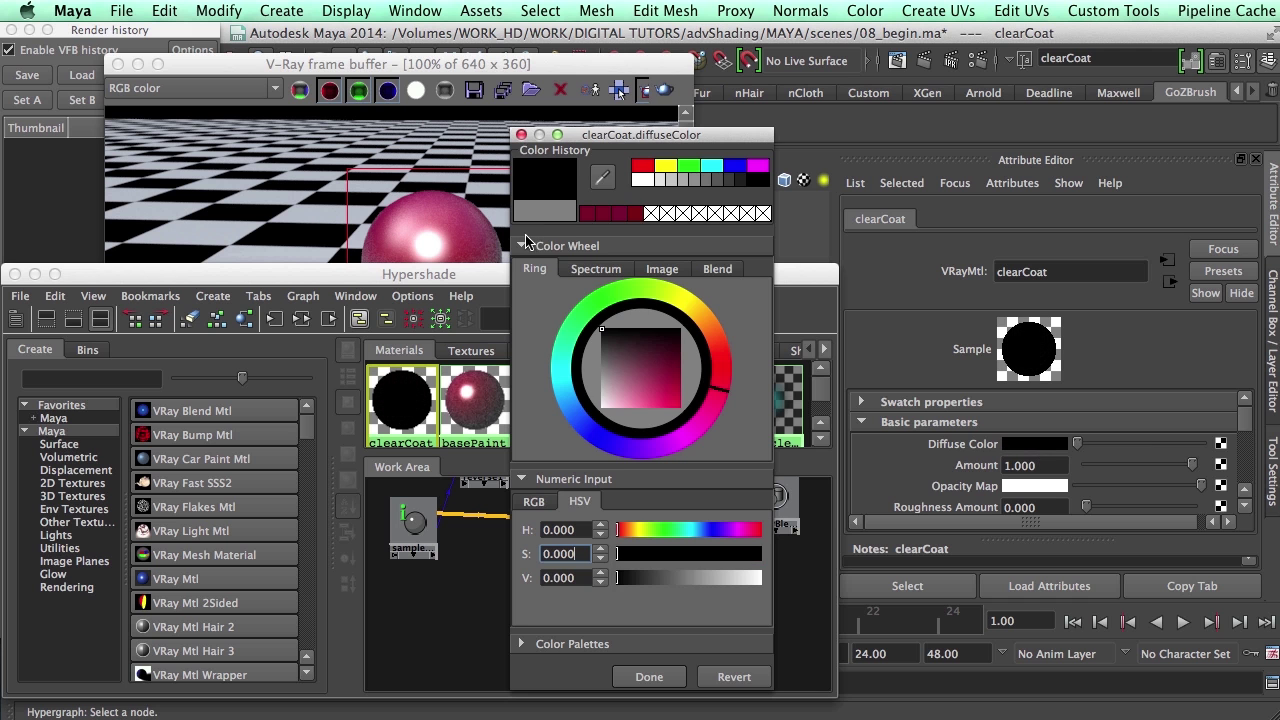
click(649, 677)
click(636, 570)
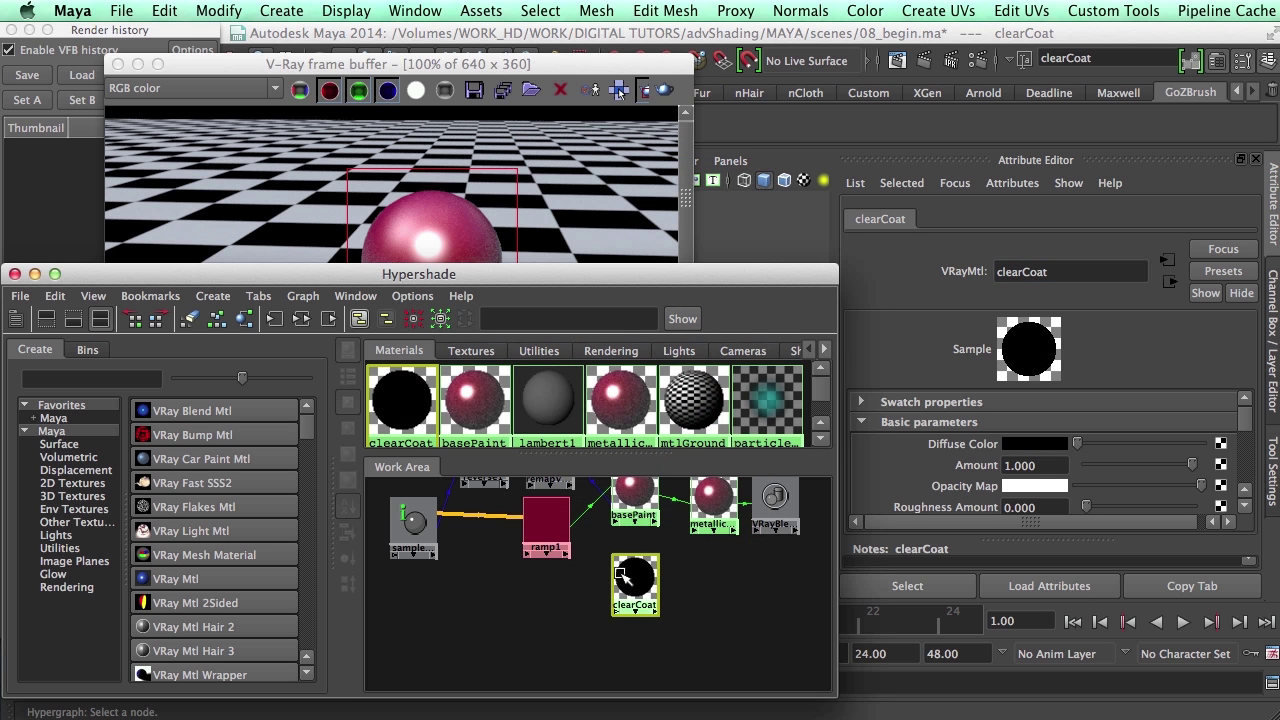
scroll(610, 540, down, 3)
- Duplicate remapValue1 with its network connections as remapValue2 and place it below ramp1
click(562, 492)
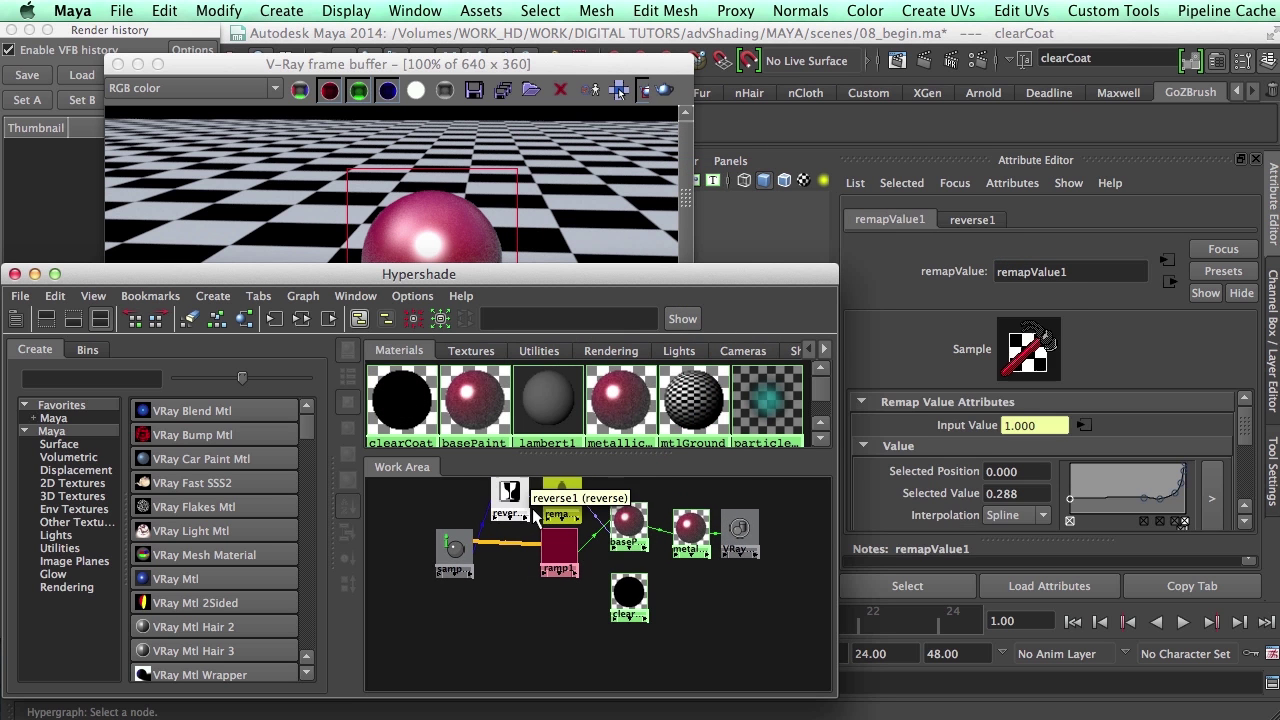
click(55, 295)
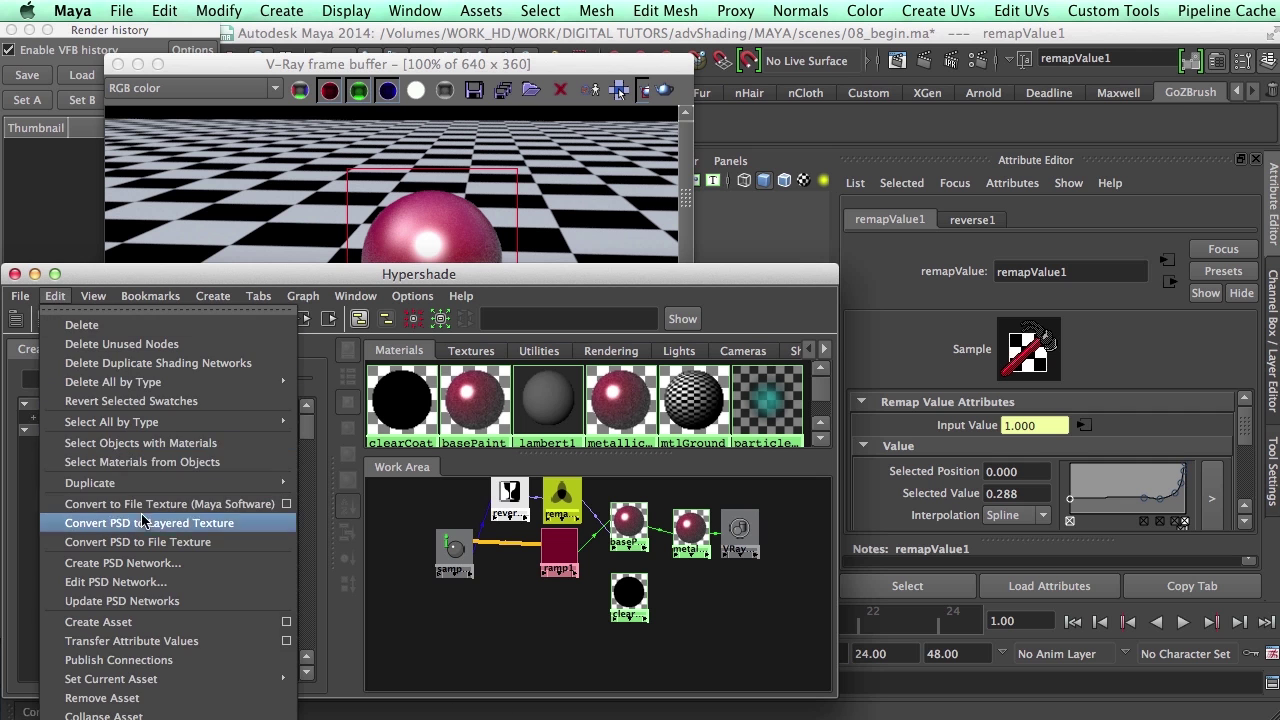
mouse_move(150, 485)
click(400, 524)
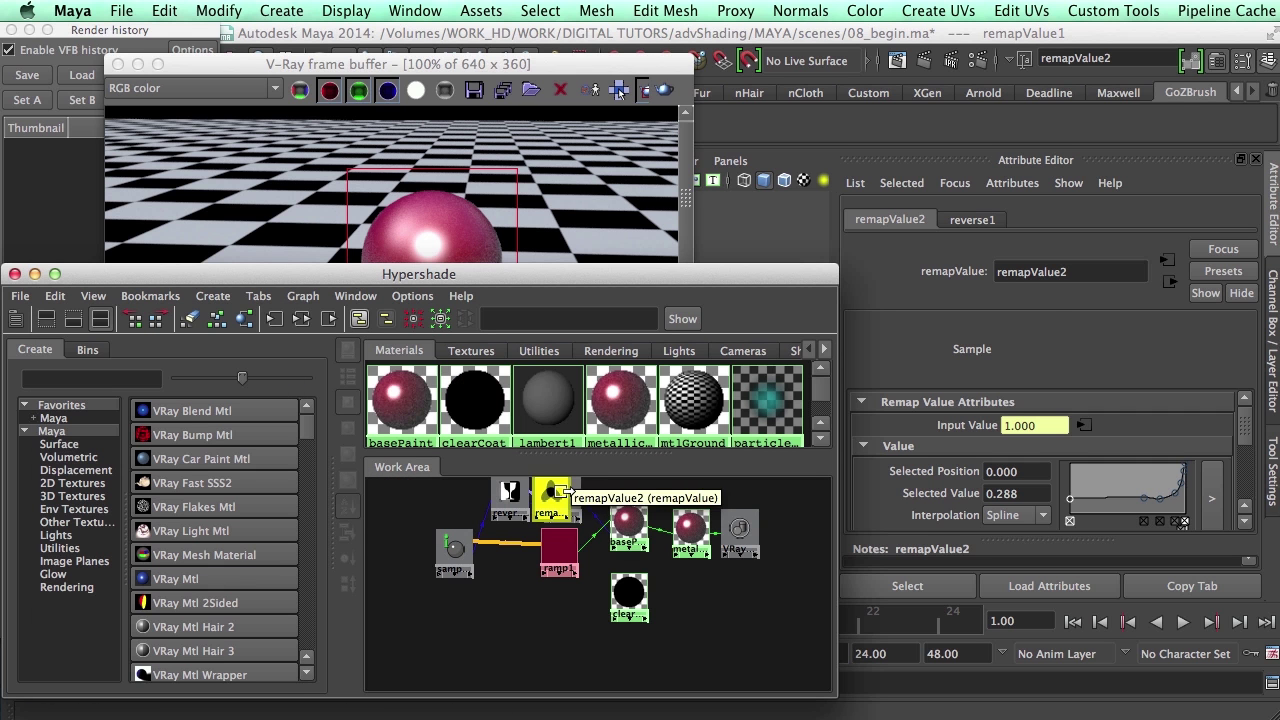
drag(560, 500, 563, 615)
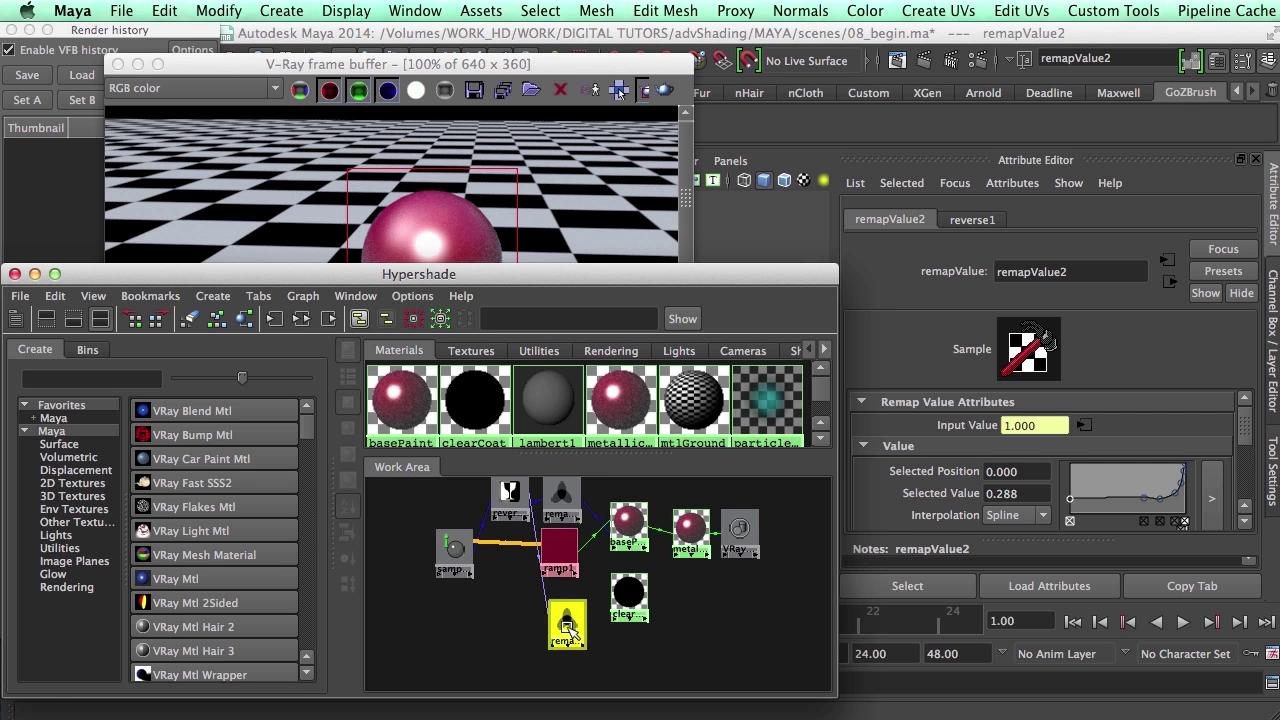
- Connect remapValue2's outValue to clearCoat's reflectionColorAmount in the Connection Editor
click(629, 597)
middle_drag(560, 612, 620, 610)
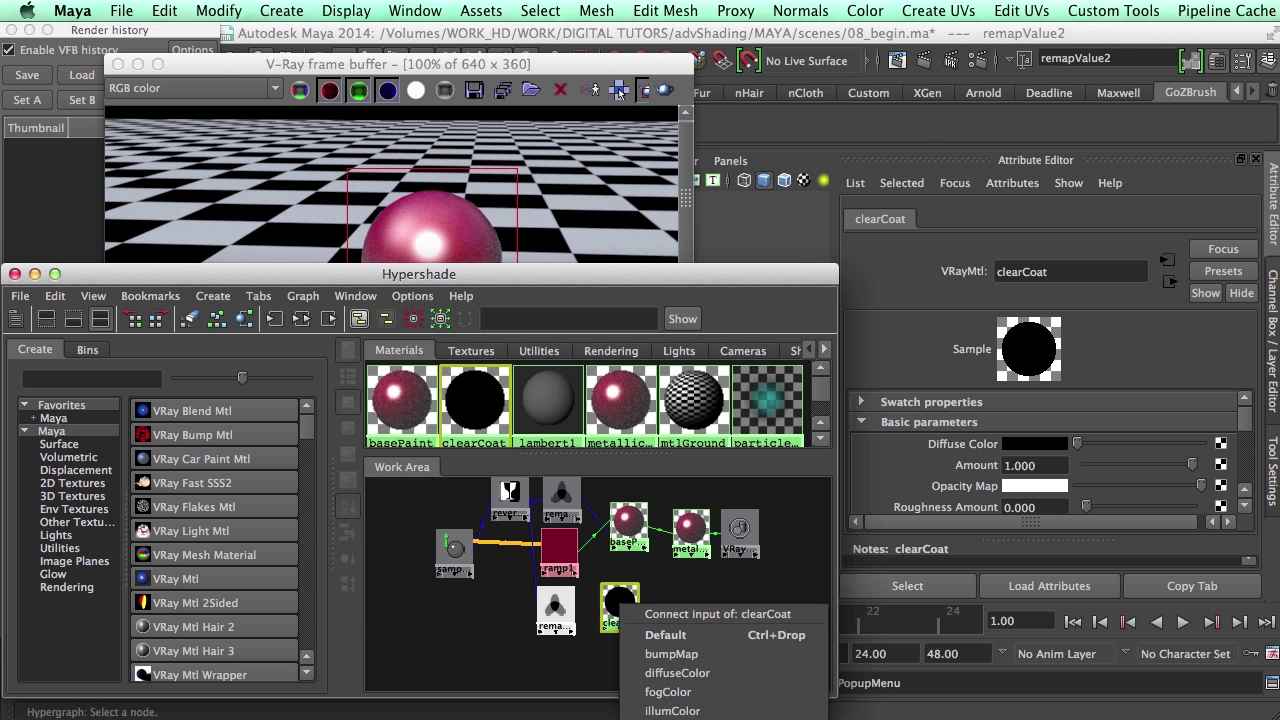
click(672, 716)
click(476, 392)
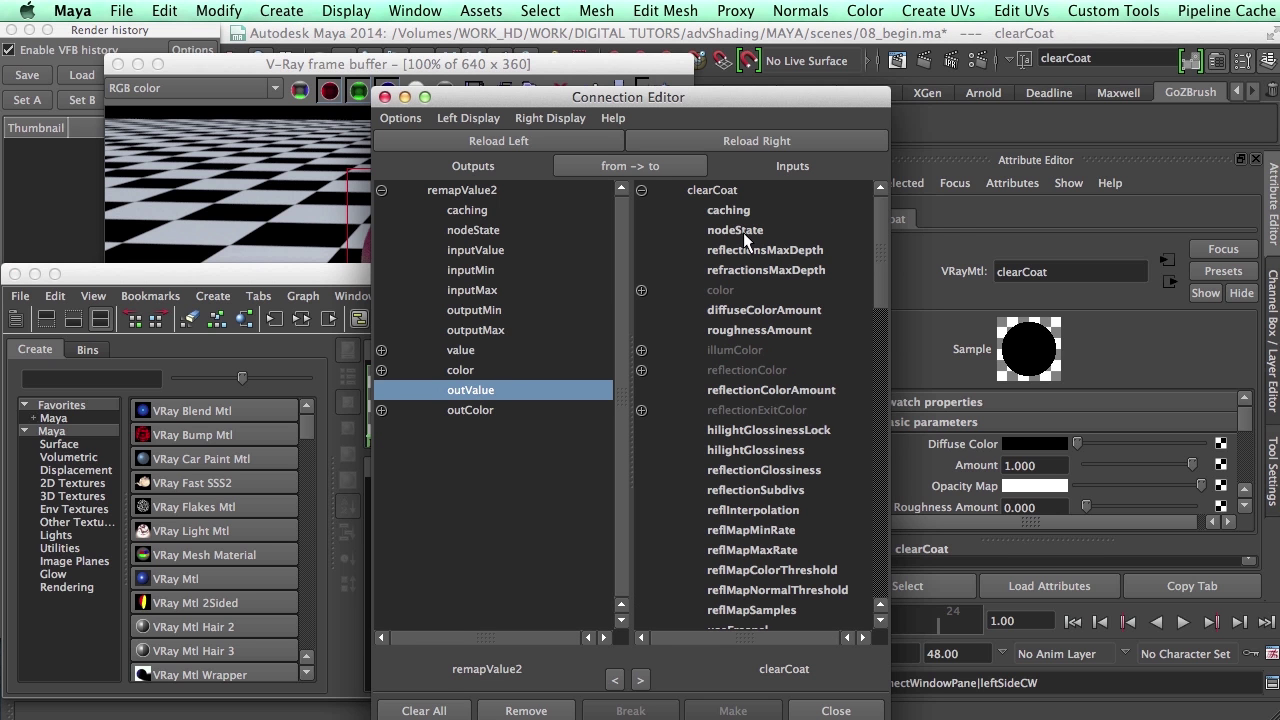
click(790, 390)
click(836, 710)
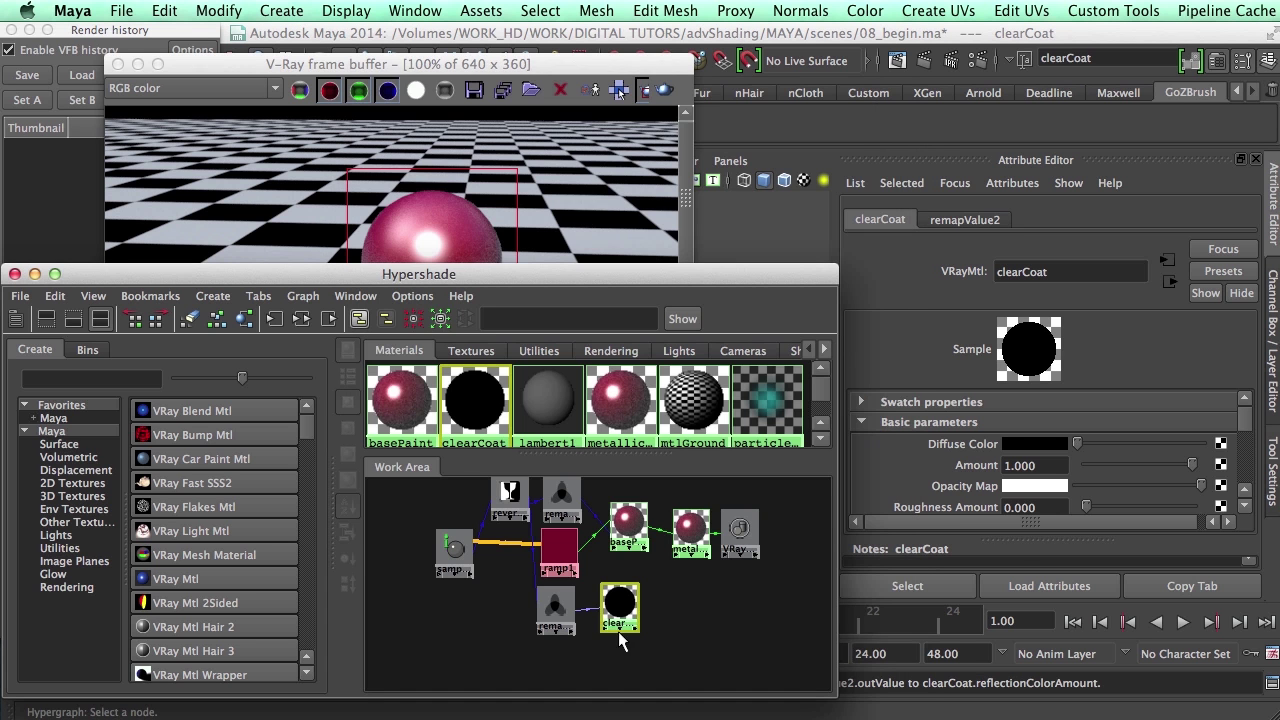
- Set clearCoat's Reflection Glossiness to 0.95
click(888, 421)
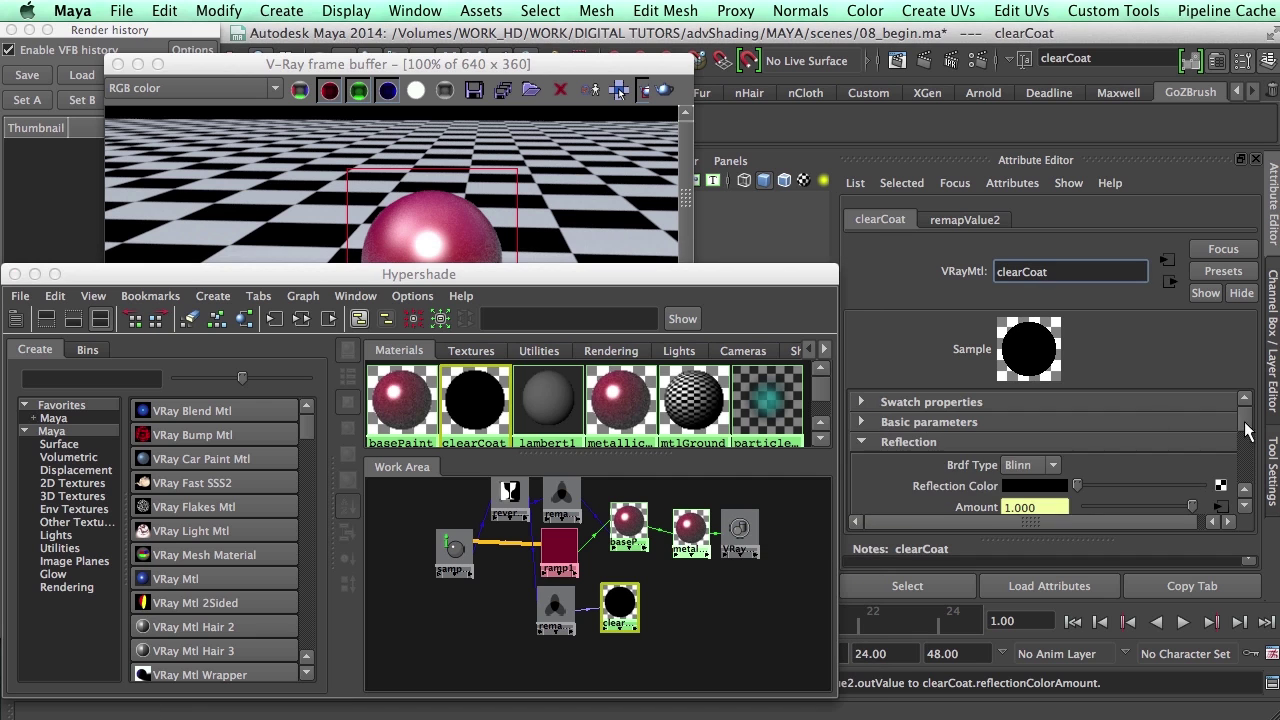
scroll(1249, 424, down, 4)
scroll(1249, 424, up, 4)
scroll(1240, 420, down, 2)
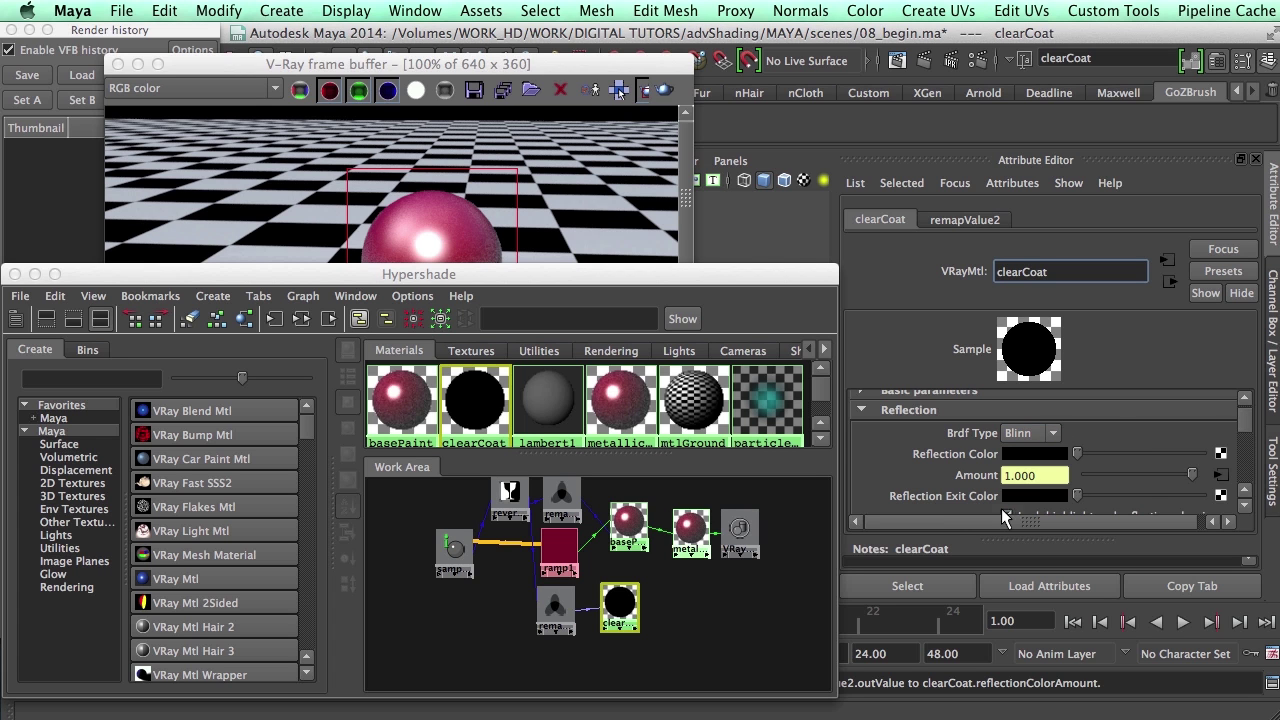
middle_drag(765, 415, 765, 415)
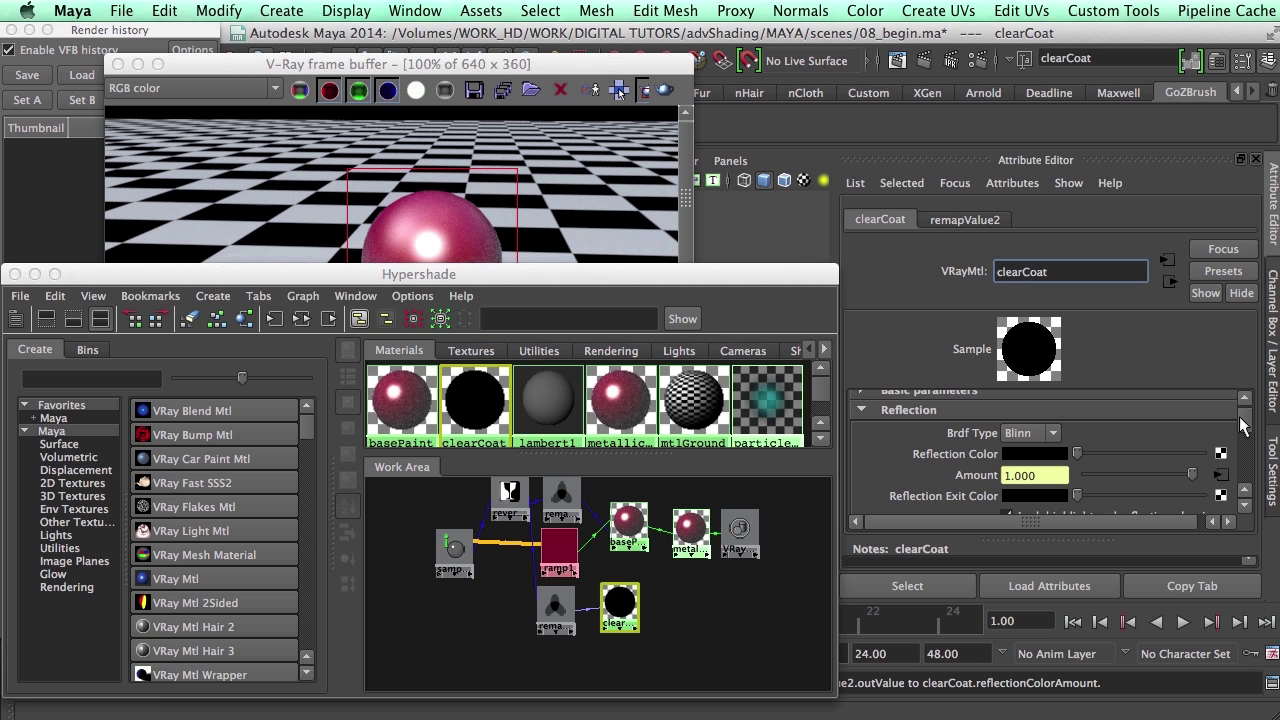
drag(1248, 422, 1246, 432)
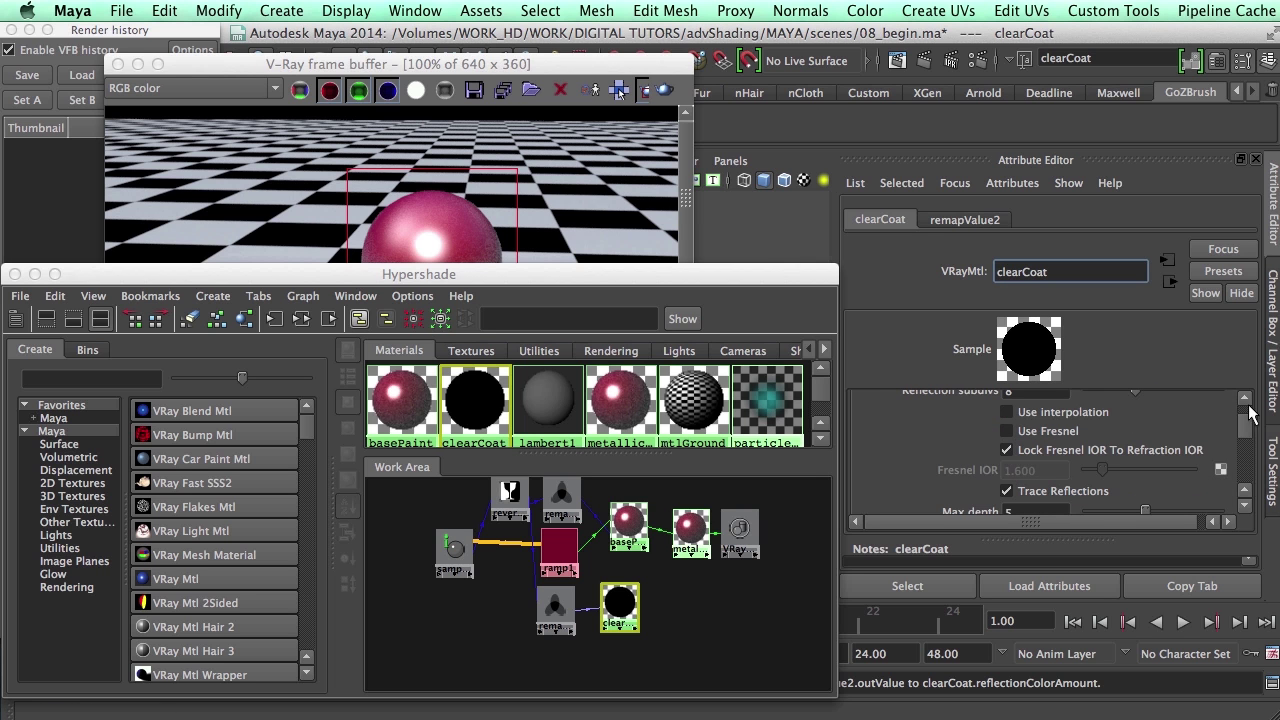
click(1245, 398)
double_click(1040, 427)
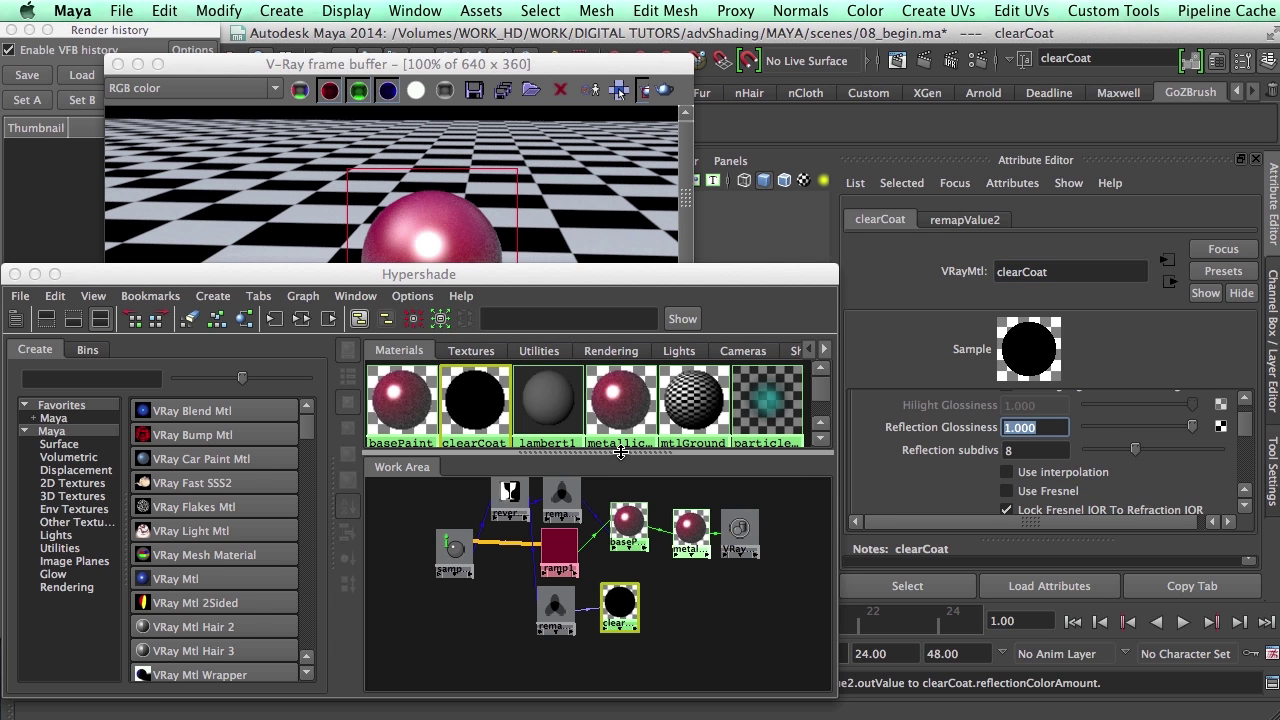
key(BackSpace)
text(.95)
key(Tab)
- Make clearCoat's reflection colour white and plug it into metallicPaintBlend as coat_material_0
scroll(1248, 422, up, 3)
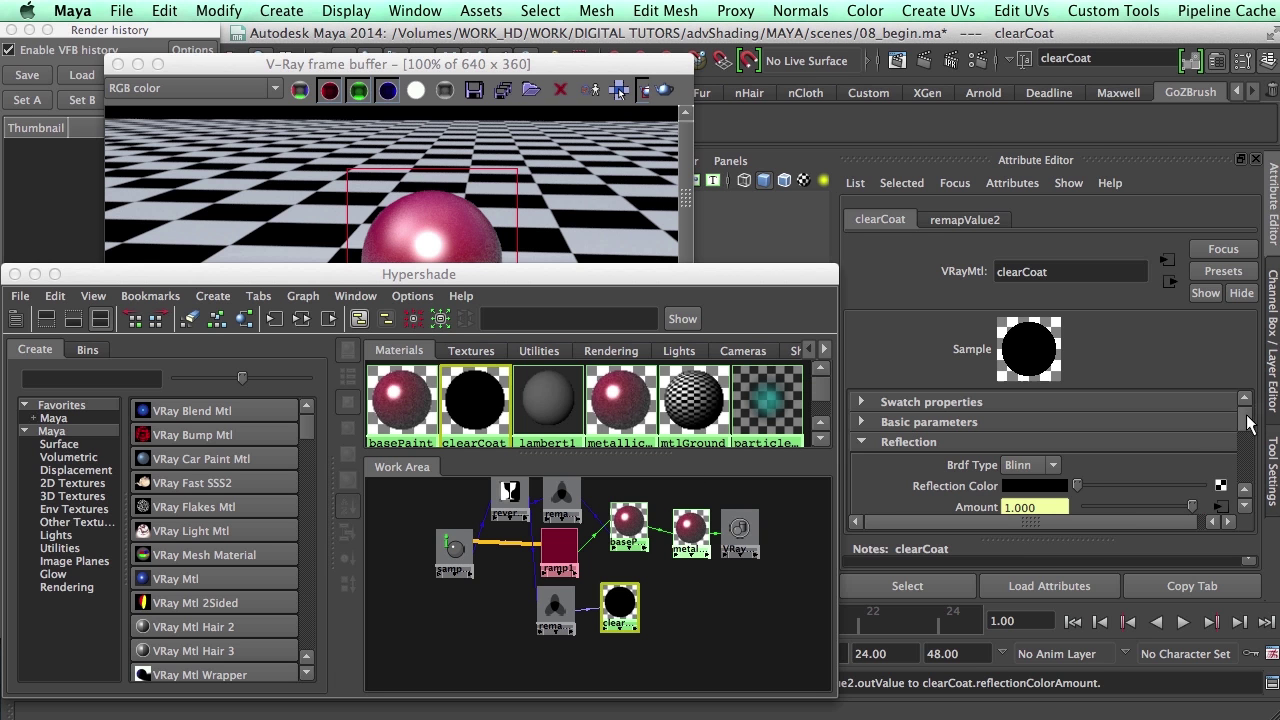
drag(1077, 486, 1201, 486)
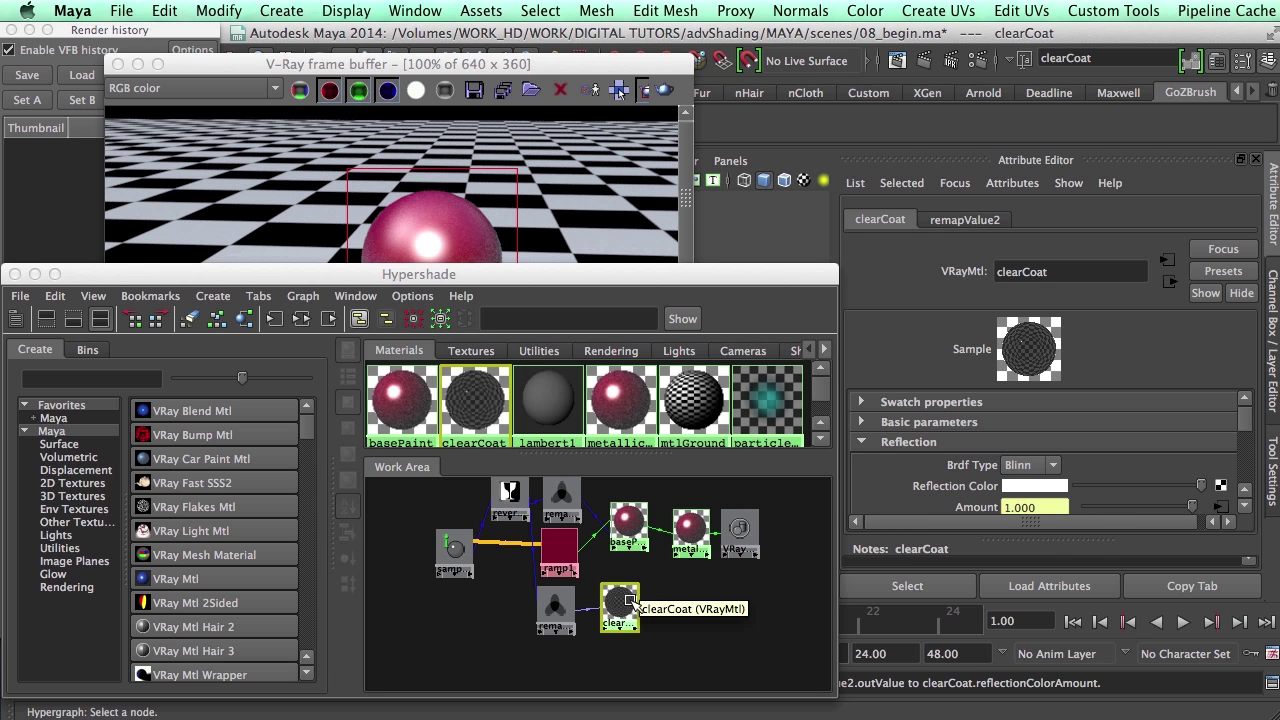
middle_drag(627, 600, 690, 532)
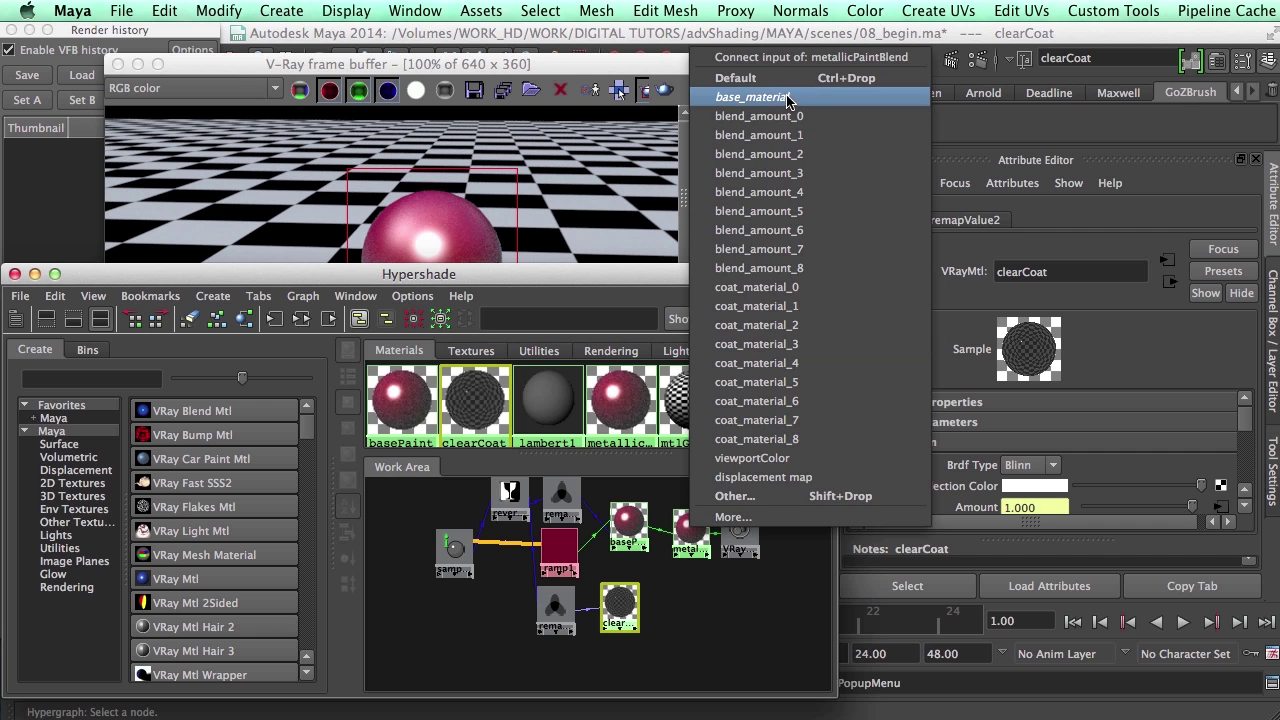
click(797, 289)
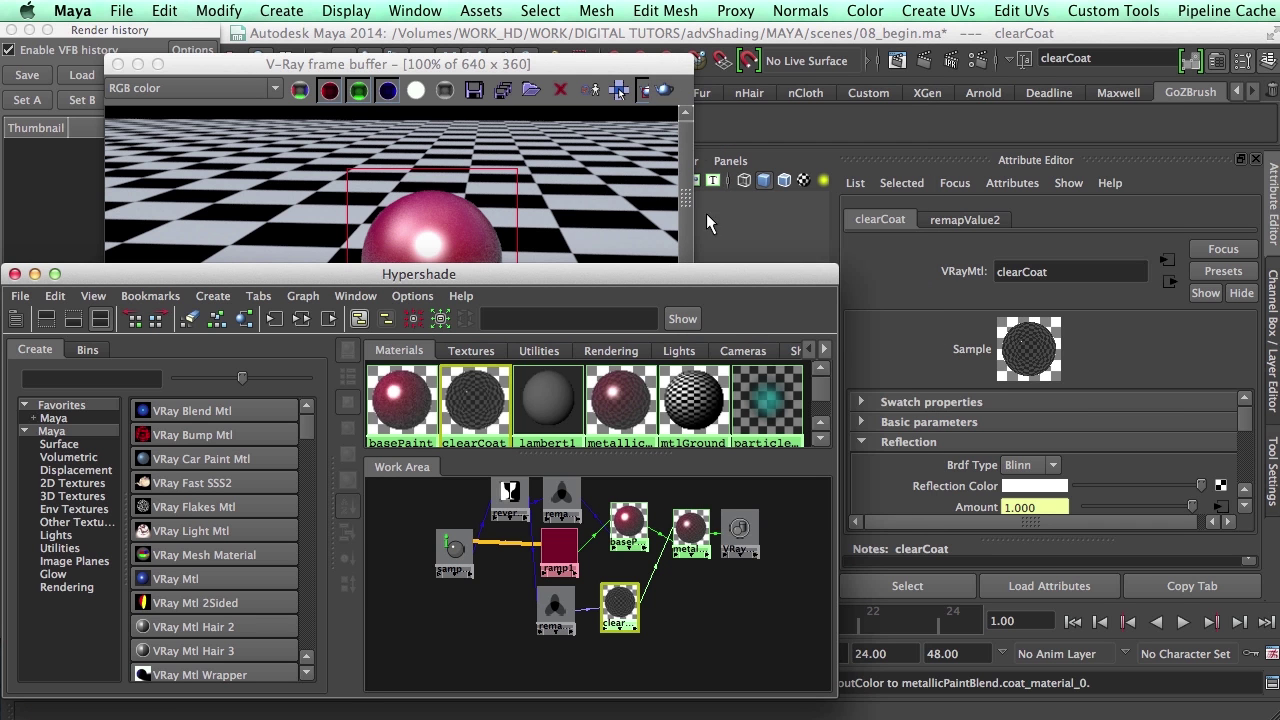
- Render the sphere in V-Ray with metallicPaintBlend selected and zoom into the result
click(690, 528)
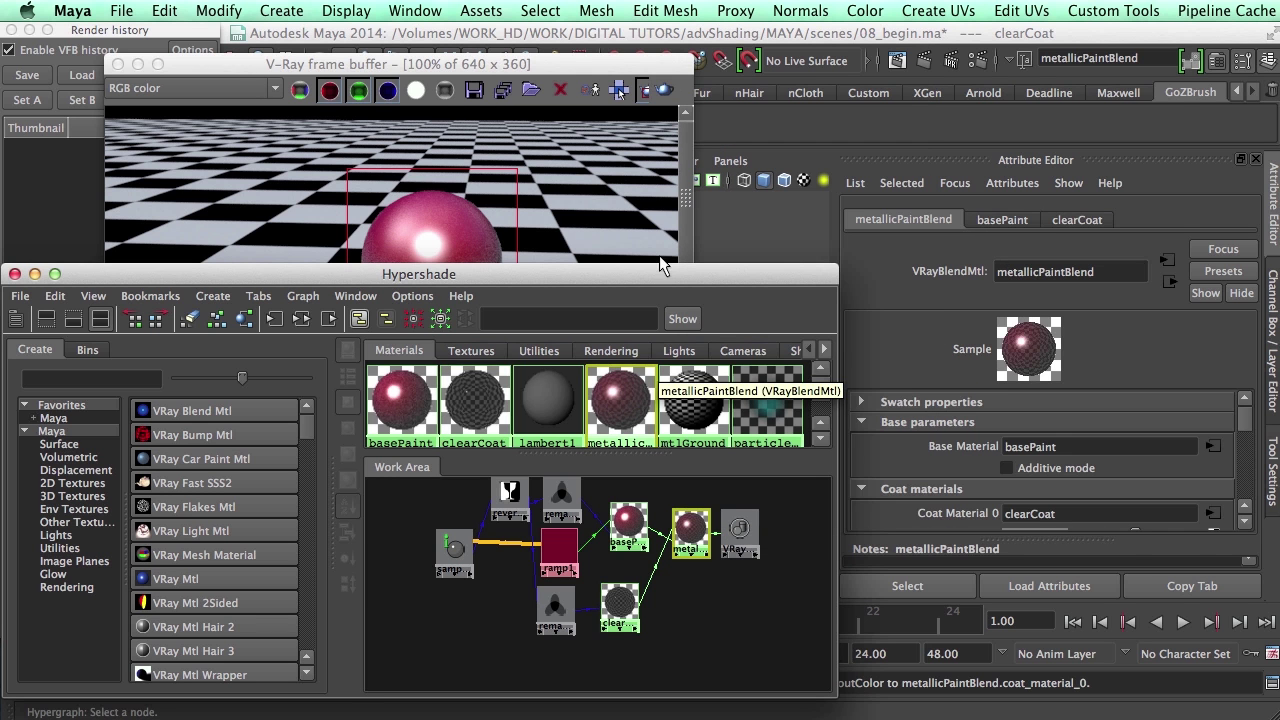
click(665, 91)
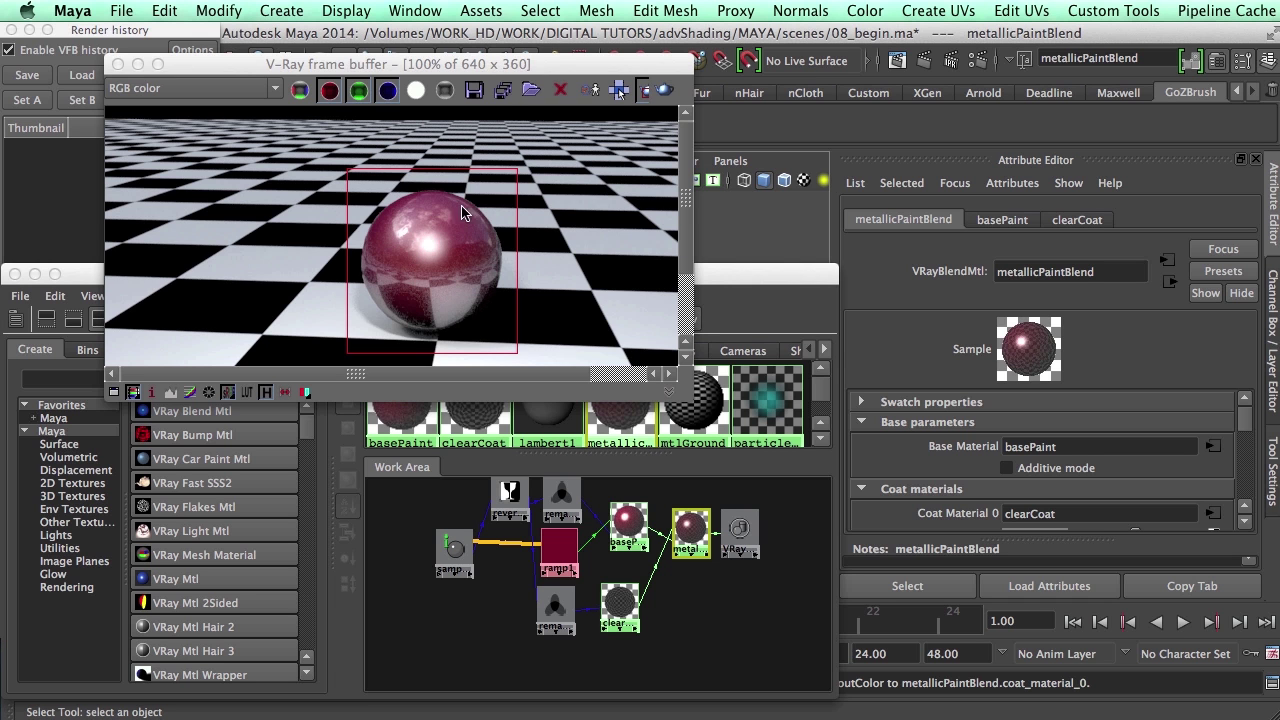
scroll(466, 270, up, 1)
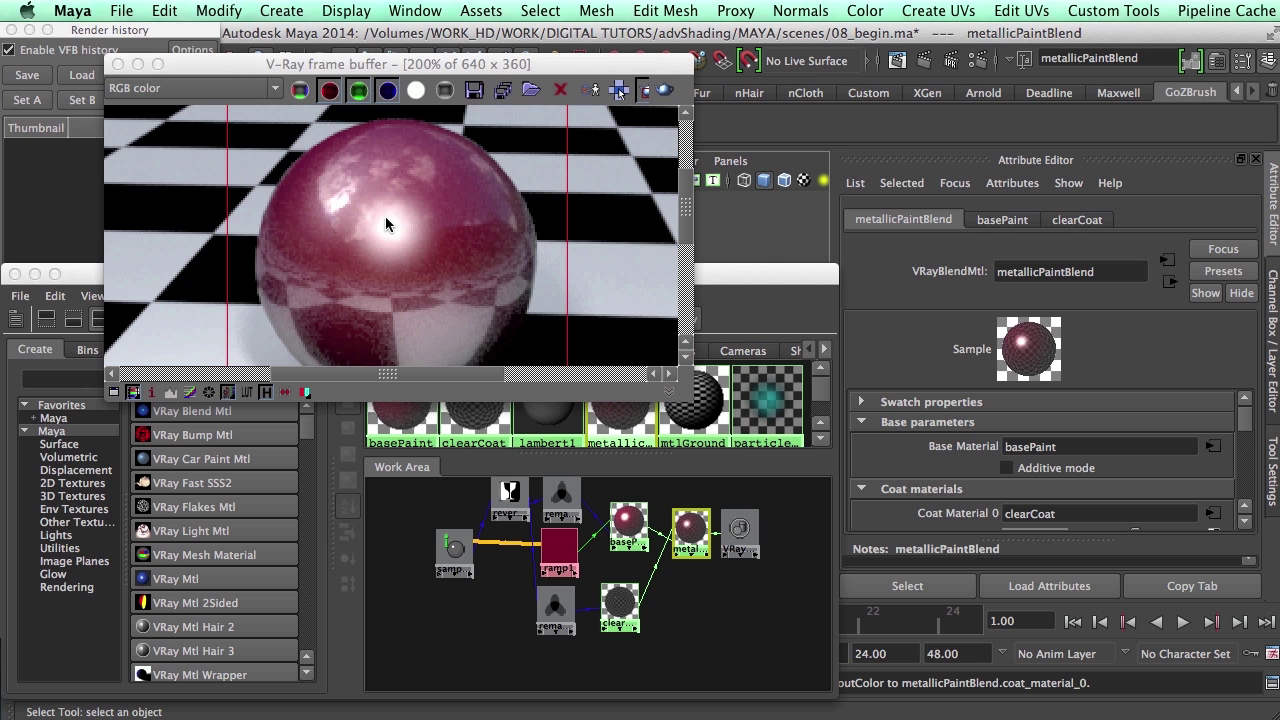
- Check the render's specular channel, then switch back to RGB color and the shader network
click(195, 88)
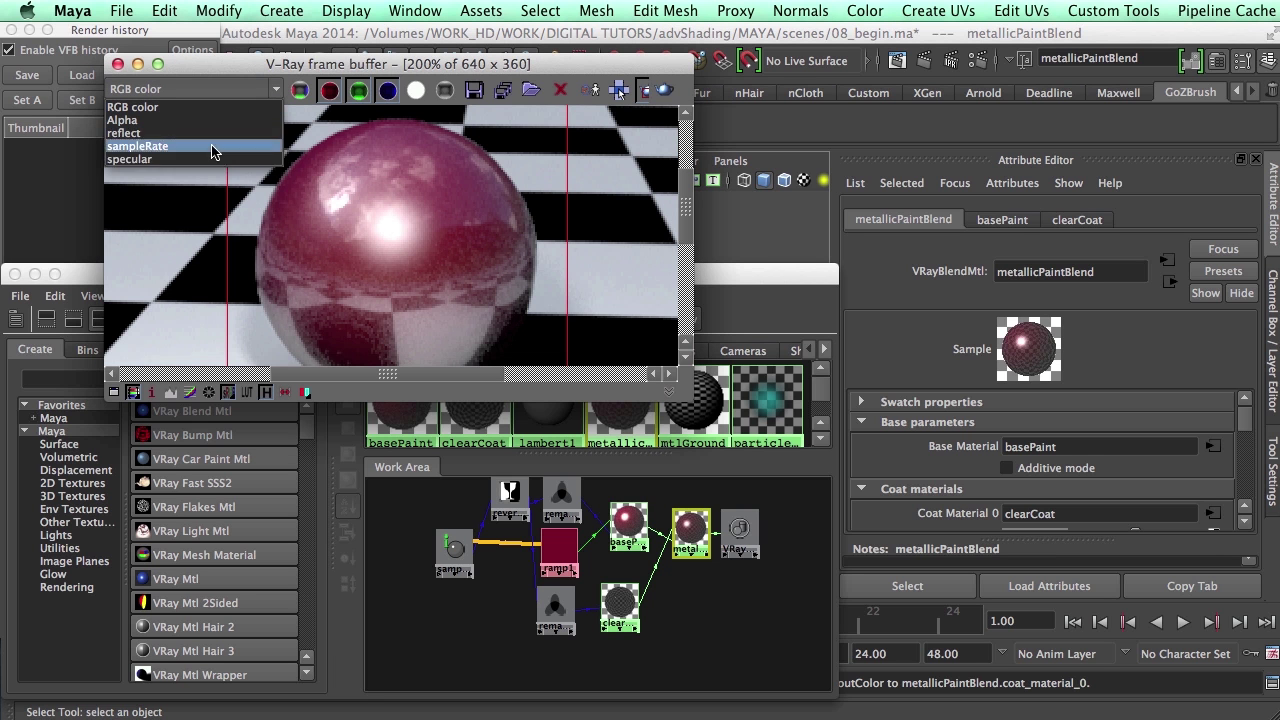
click(237, 160)
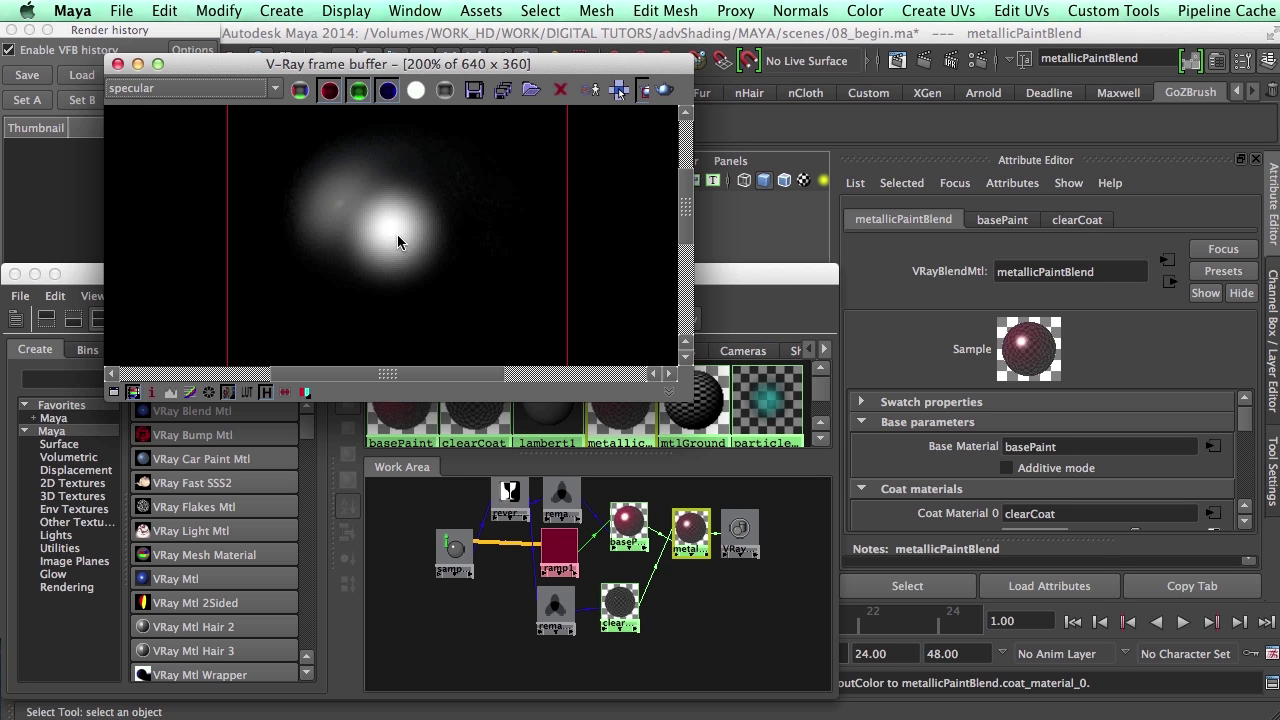
click(226, 92)
click(132, 107)
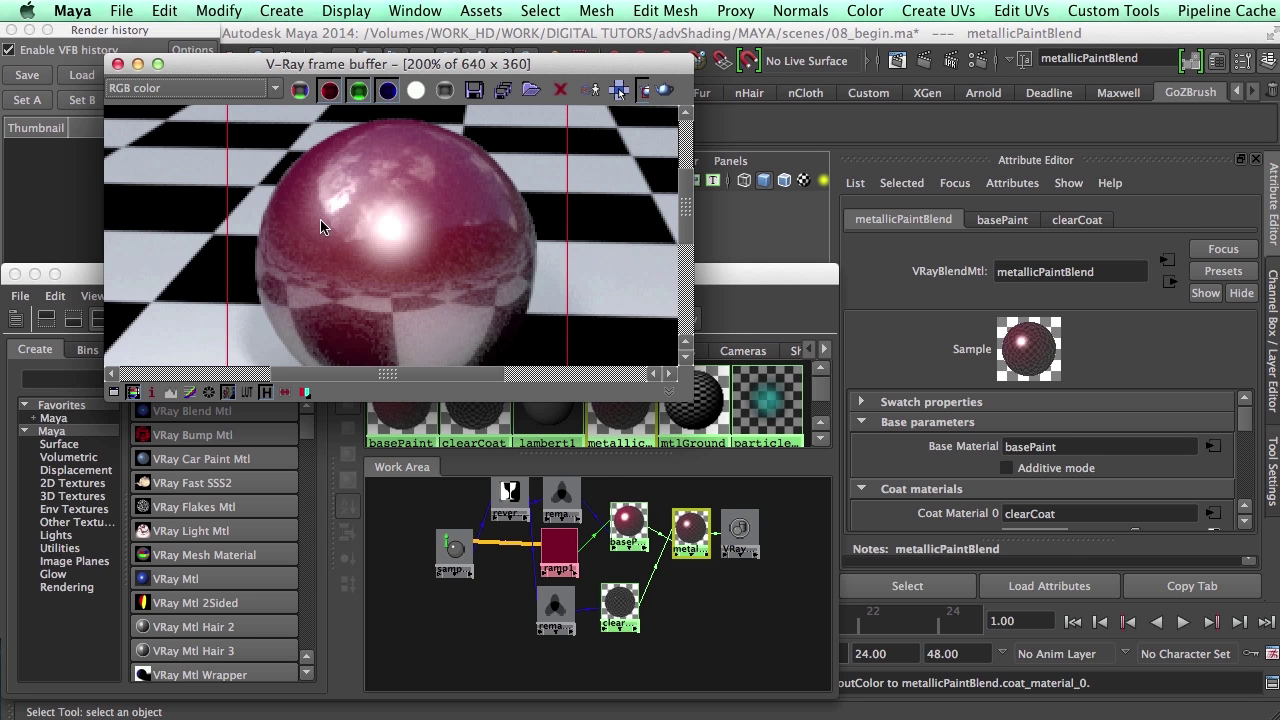
click(690, 615)
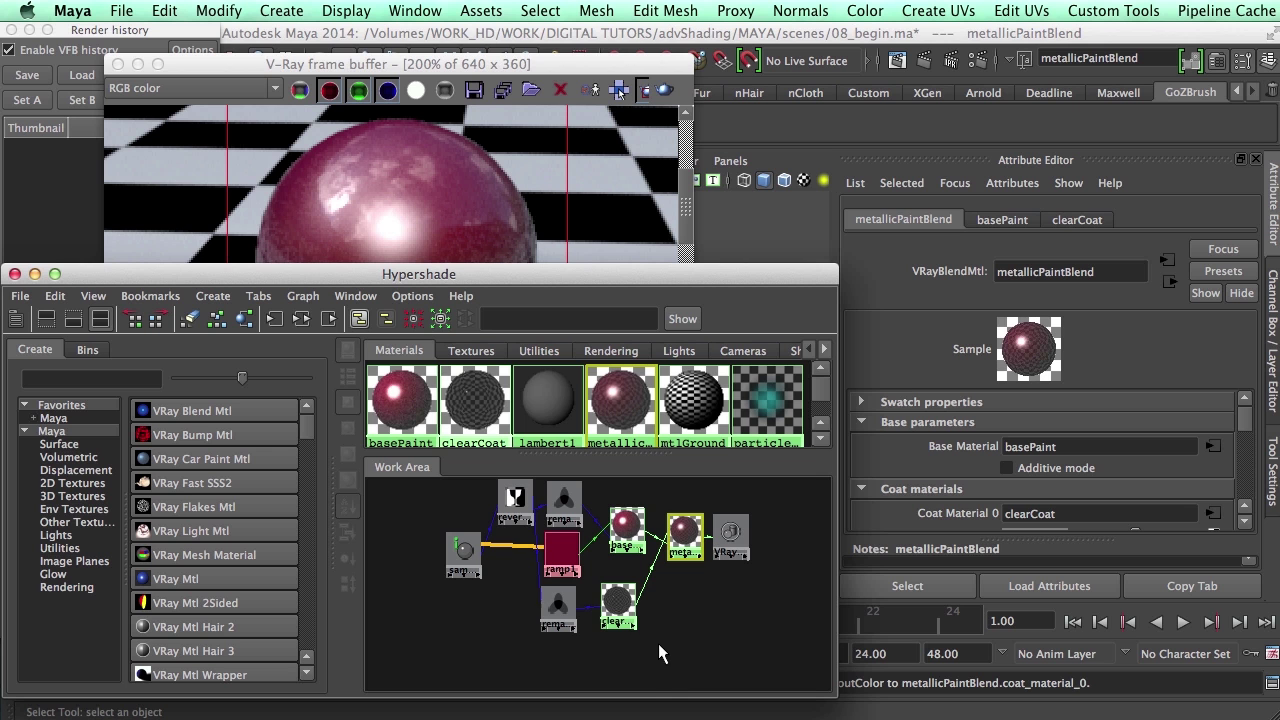
- Connect ramp1 into clearCoat's diffuseColor
scroll(677, 640, up, 3)
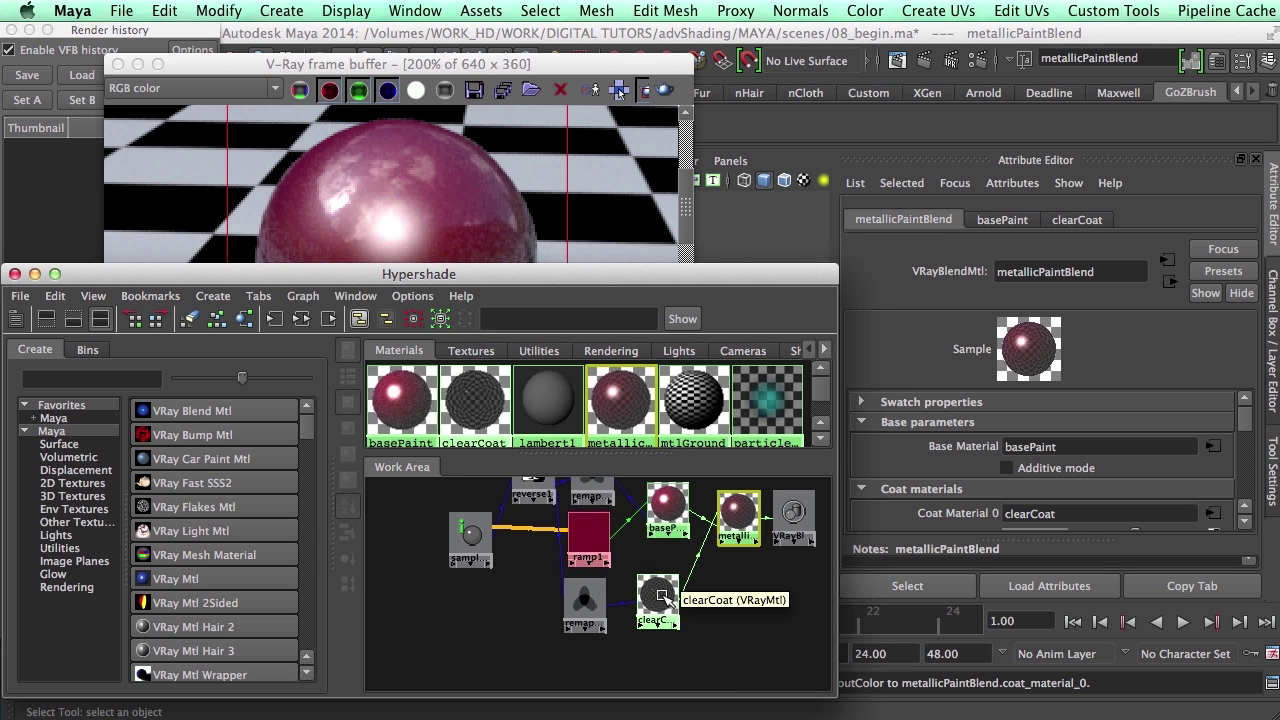
click(662, 598)
middle_drag(585, 600, 684, 600)
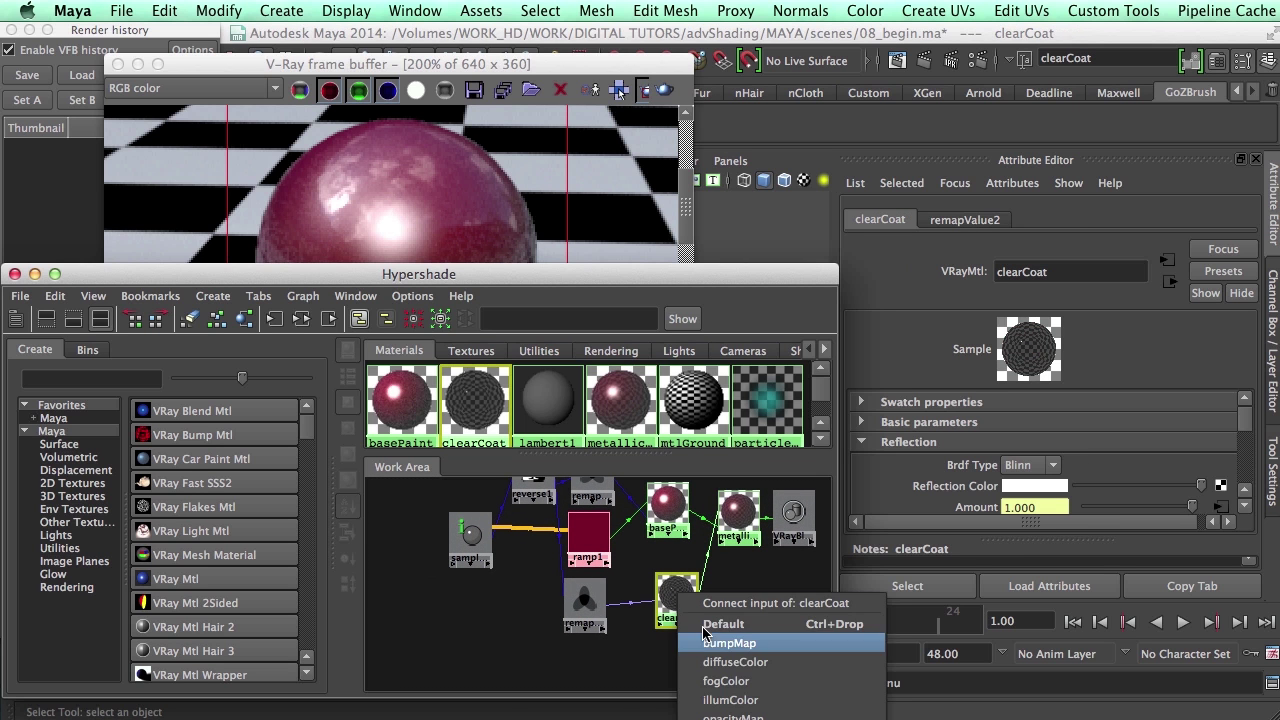
click(735, 662)
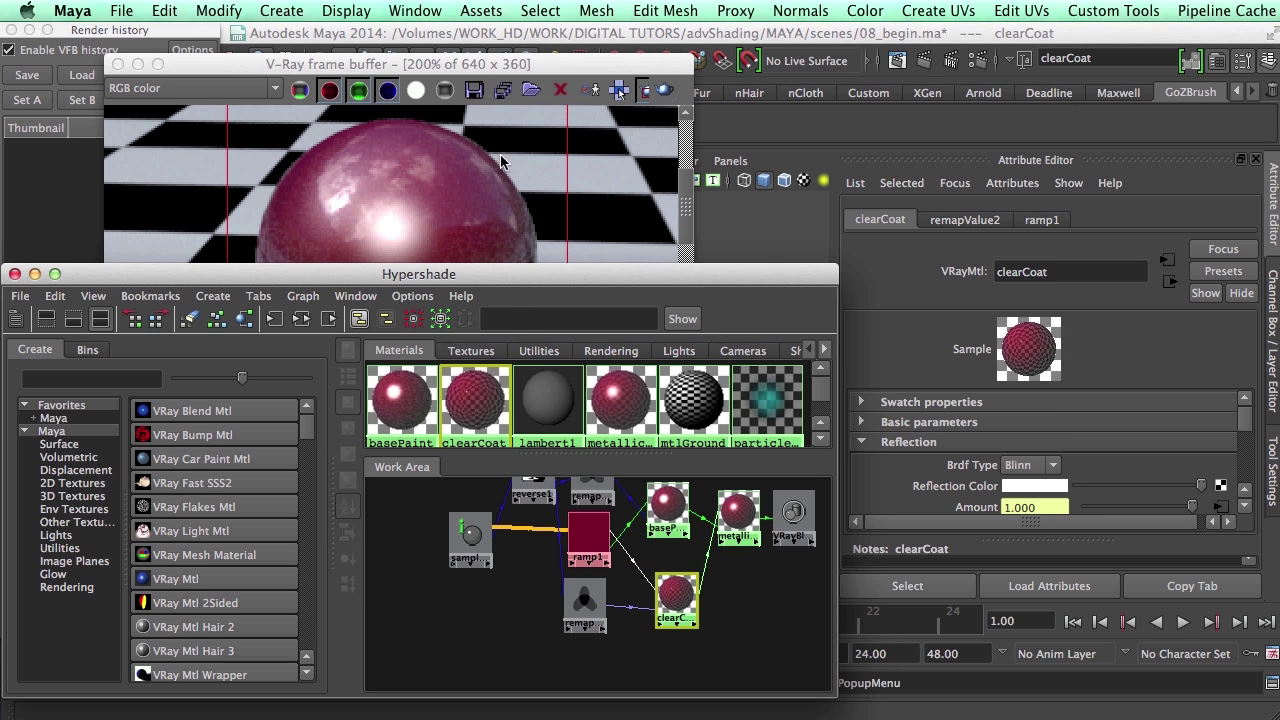
- Set metallicPaintBlend's Coat Material 0 Blend Amount to about 0.7
click(738, 512)
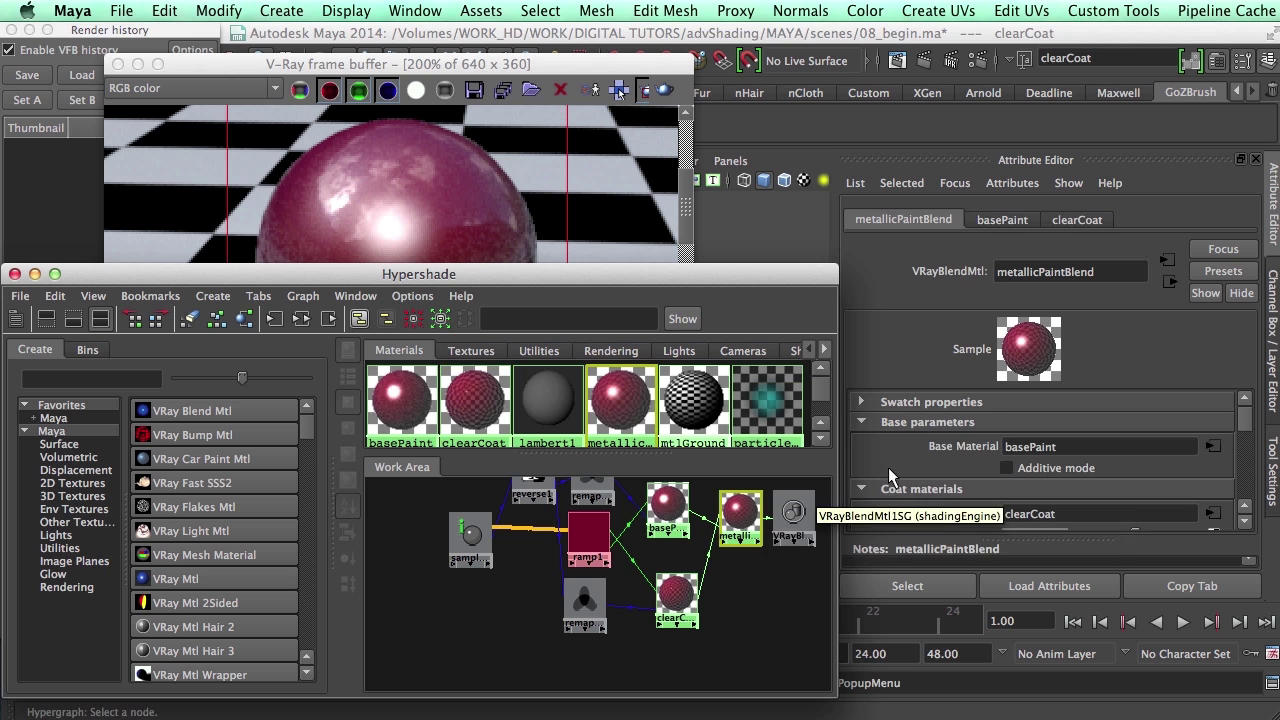
drag(1247, 425, 1241, 440)
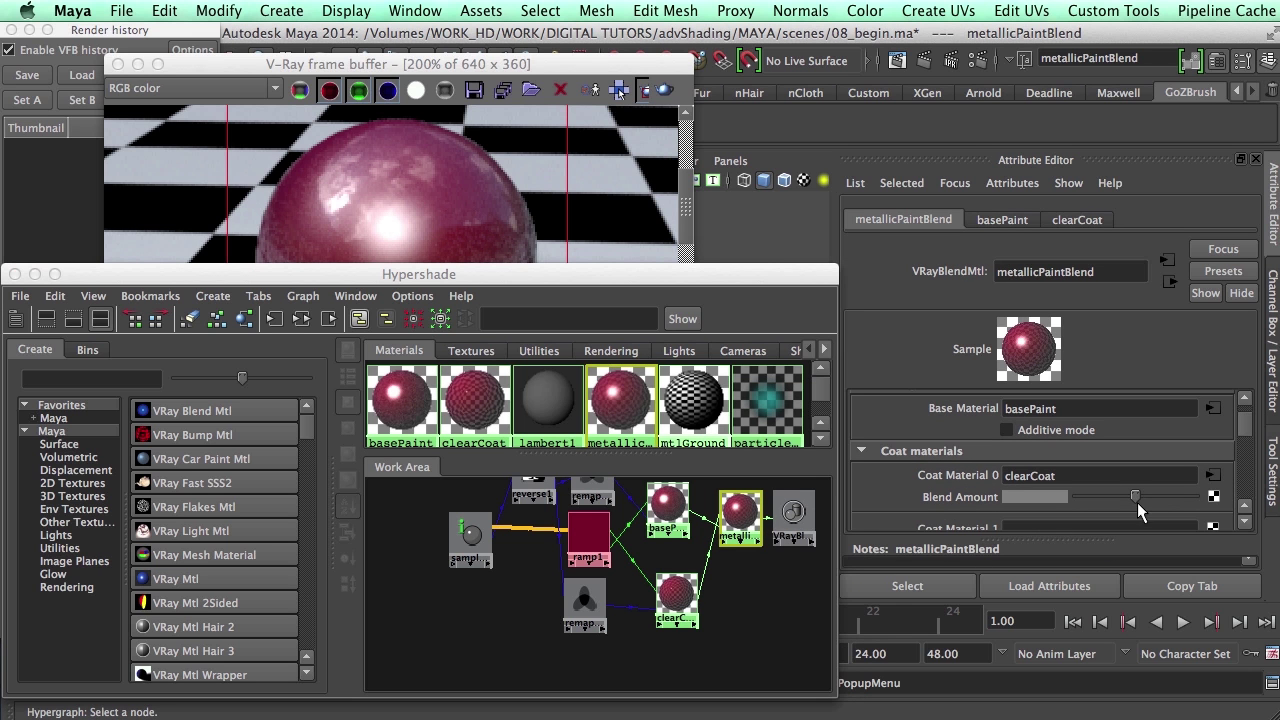
drag(1134, 497, 1248, 497)
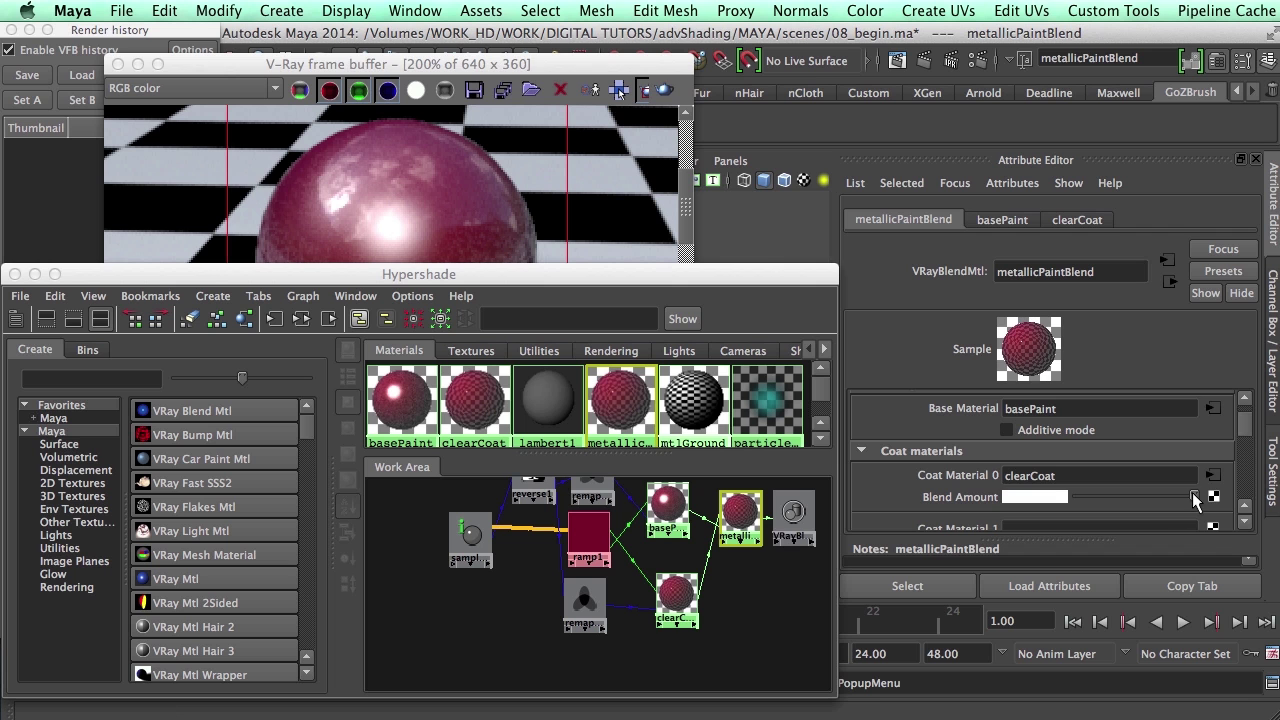
drag(1195, 500, 1145, 505)
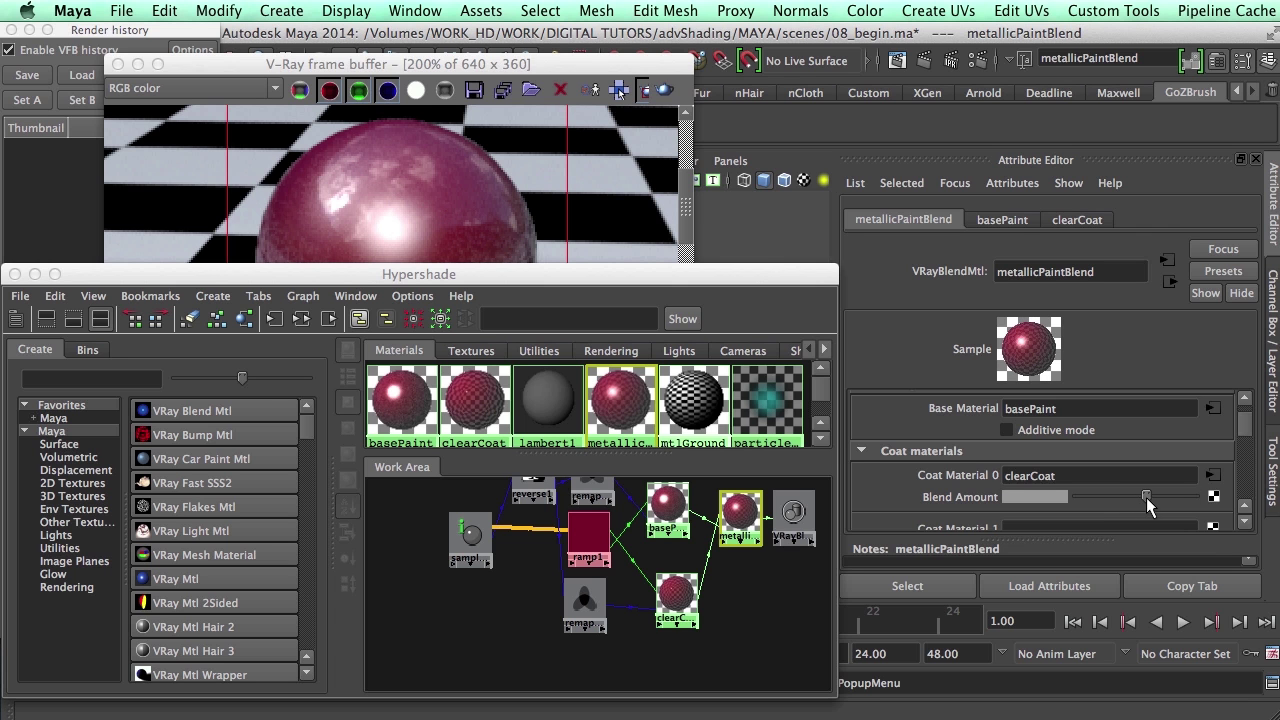
- Re-render the sphere with the ramp-tinted 0.7 clear coat, then select the clearCoat node
click(664, 90)
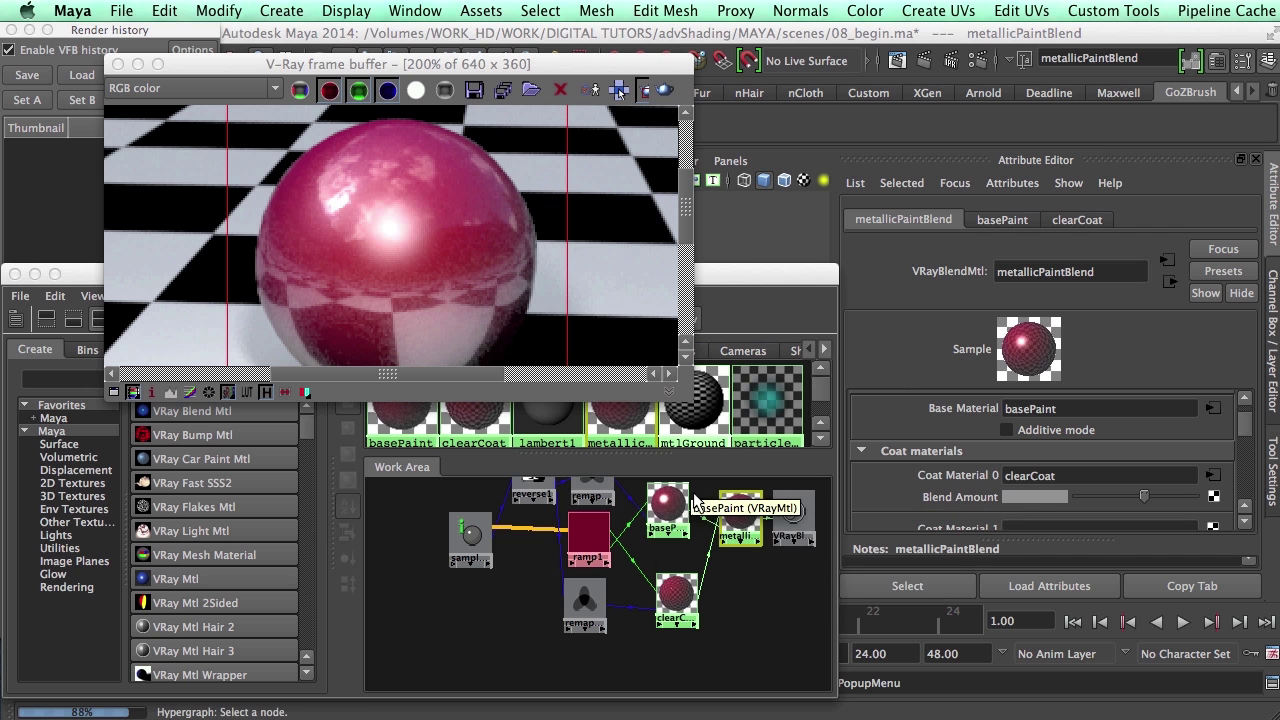
click(675, 597)
drag(675, 597, 672, 585)
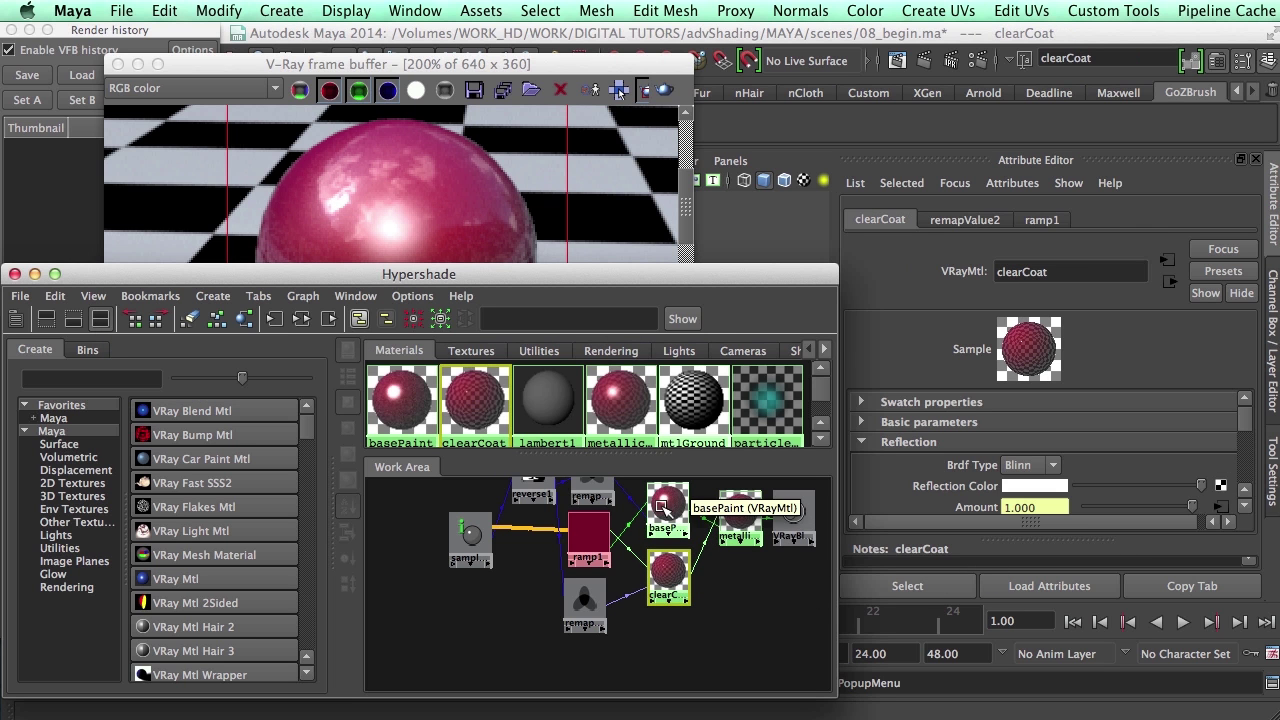